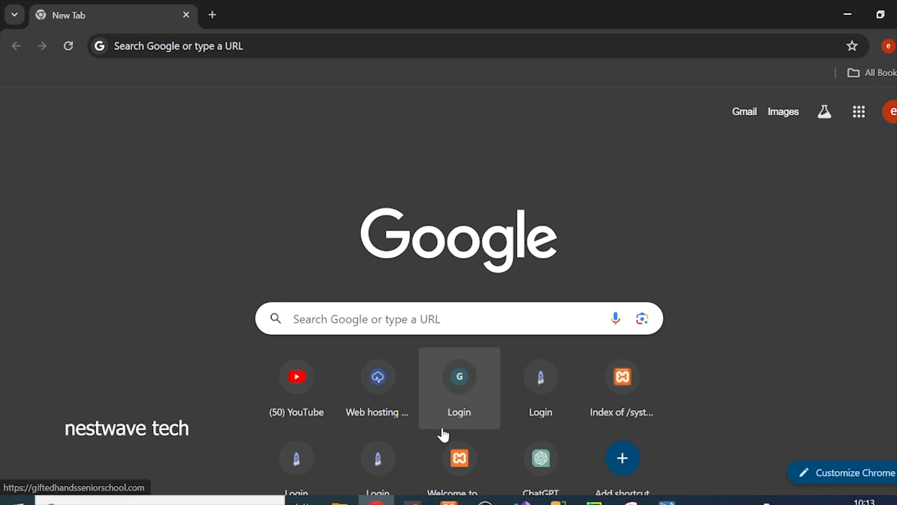
Switch to the XAMPP Control Panel and stop the running Apache and MySQL modules.
left_click(455, 502)
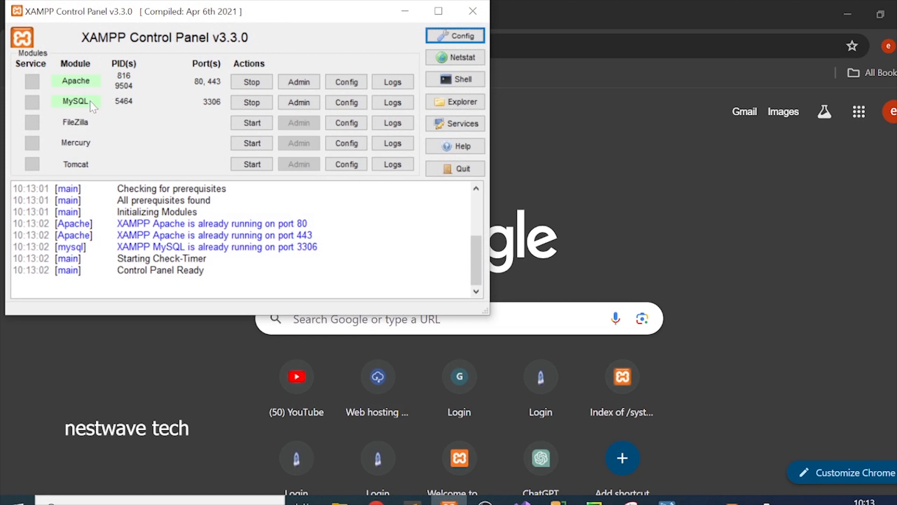
left_click(251, 82)
left_click(263, 103)
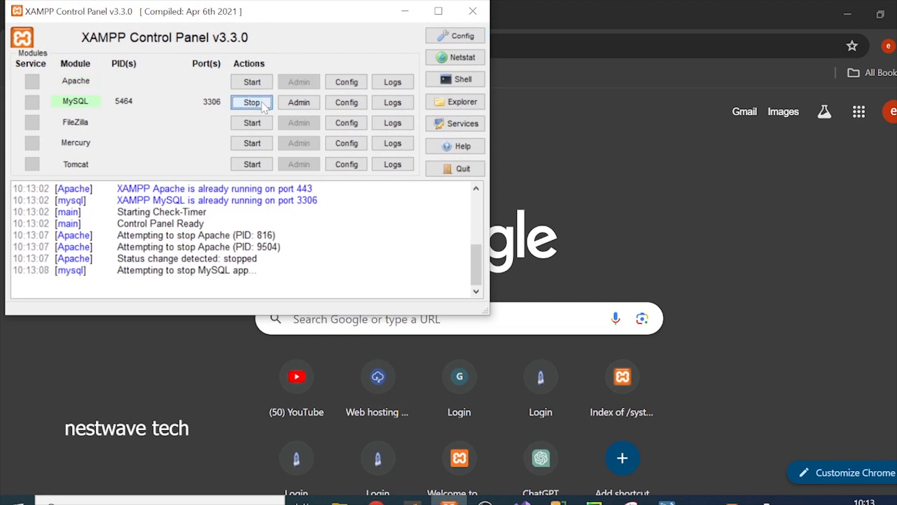
Start the Apache and MySQL modules from the XAMPP Control Panel and minimize its window.
left_click_drag(272, 12, 545, 118)
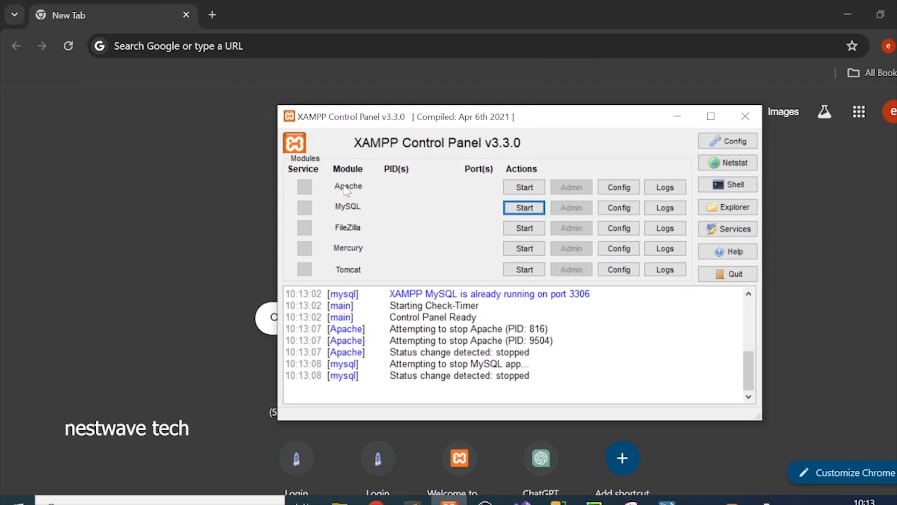
left_click(533, 187)
left_click(540, 209)
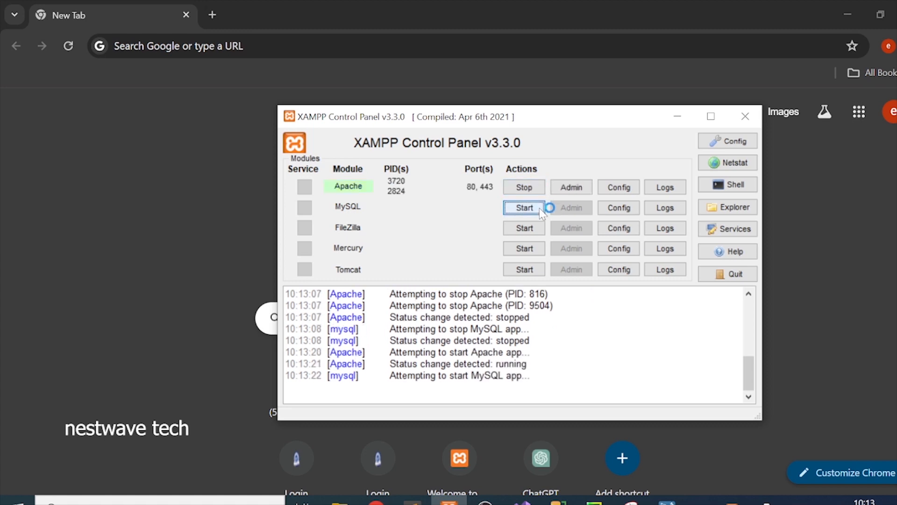
left_click(678, 118)
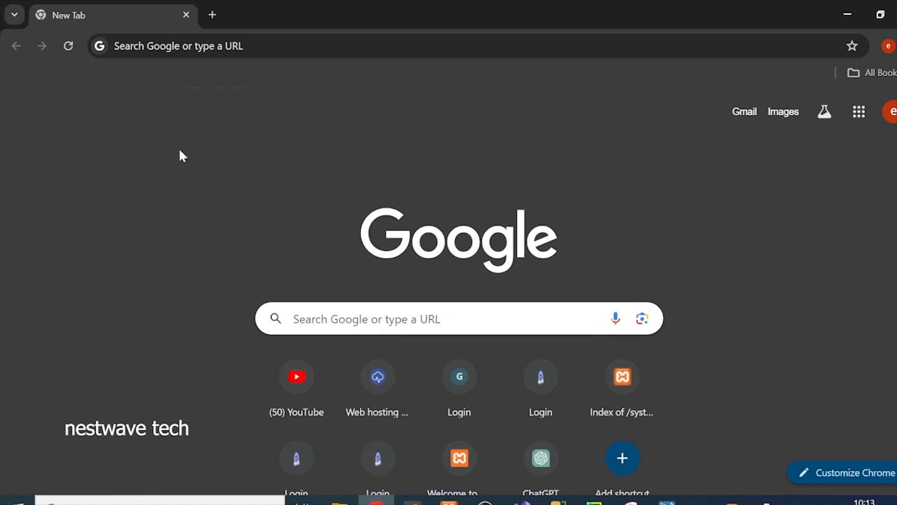
Load localhost in the browser to open the XAMPP dashboard.
key("super")
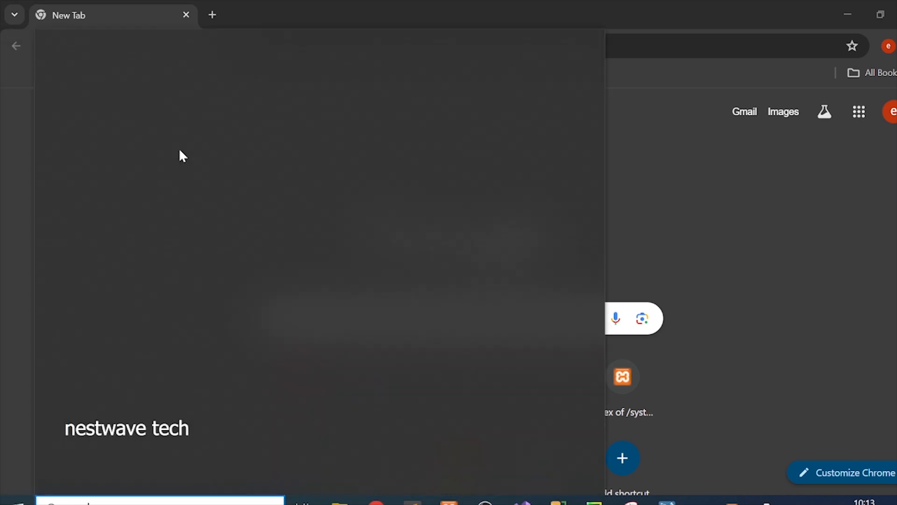
left_click(720, 149)
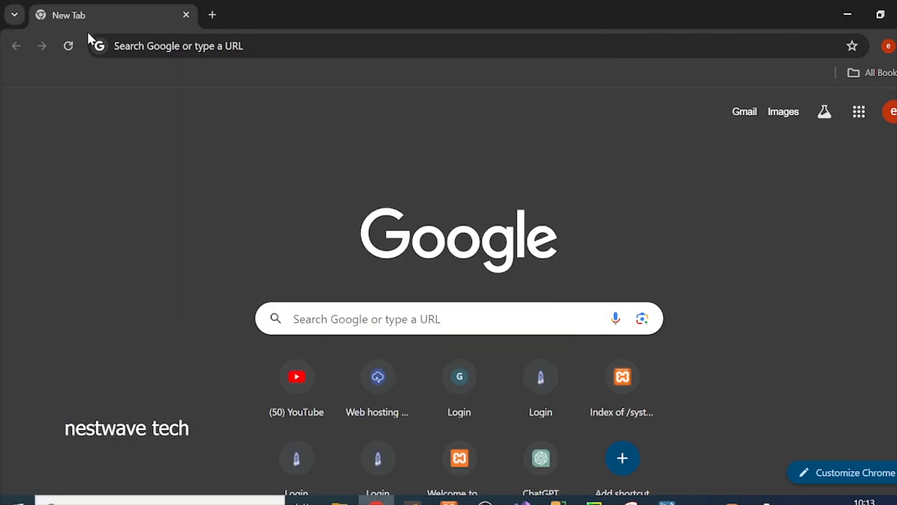
left_click(179, 46)
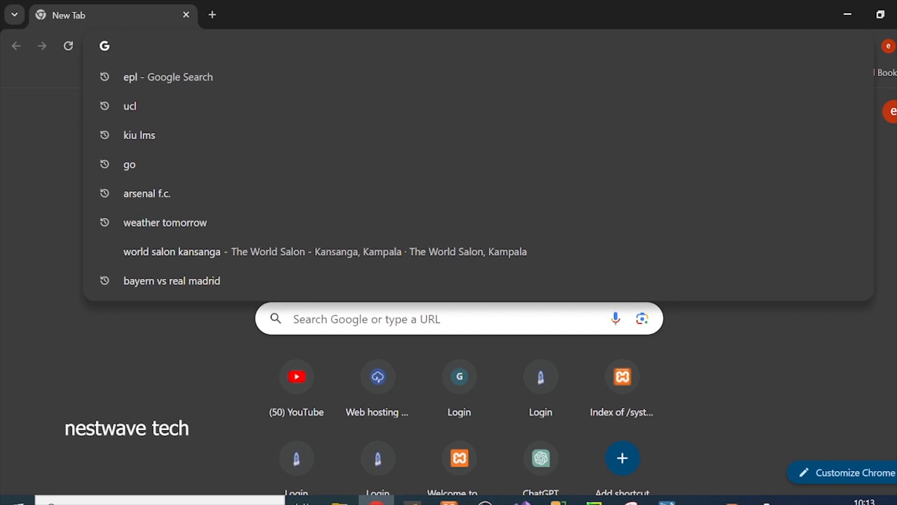
type("local")
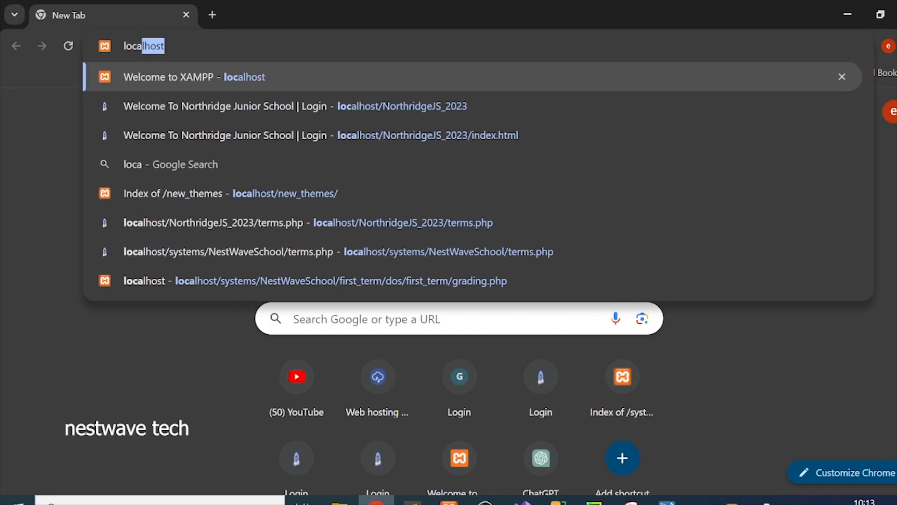
type("host")
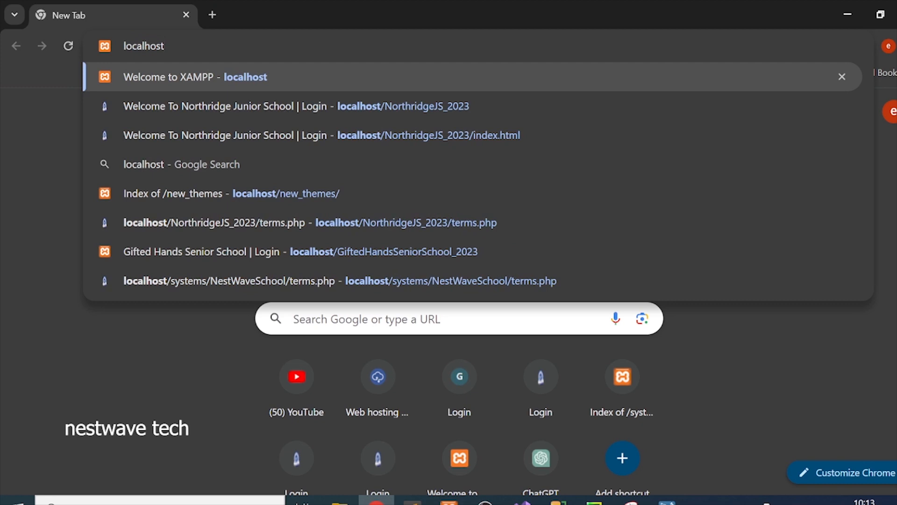
key("Return")
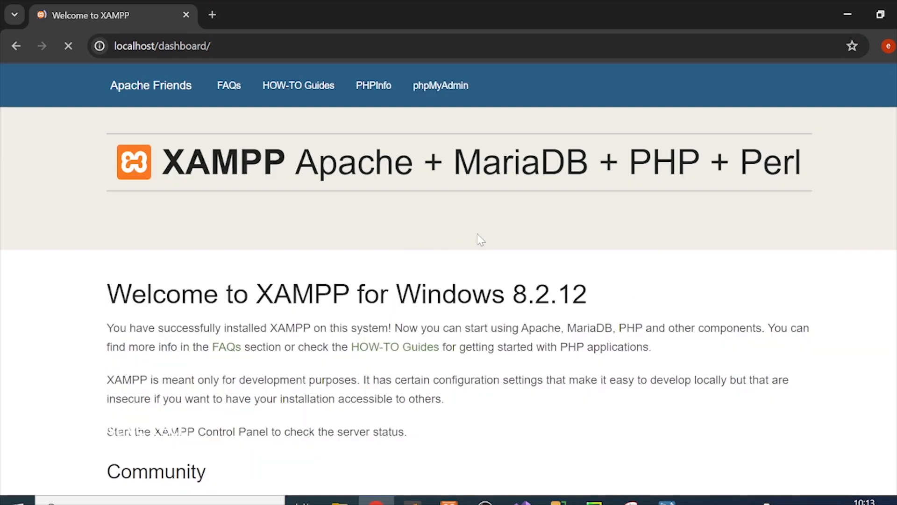
Look through the XAMPP welcome page, including the message about the installation.
scroll(556, 287, "down", 2)
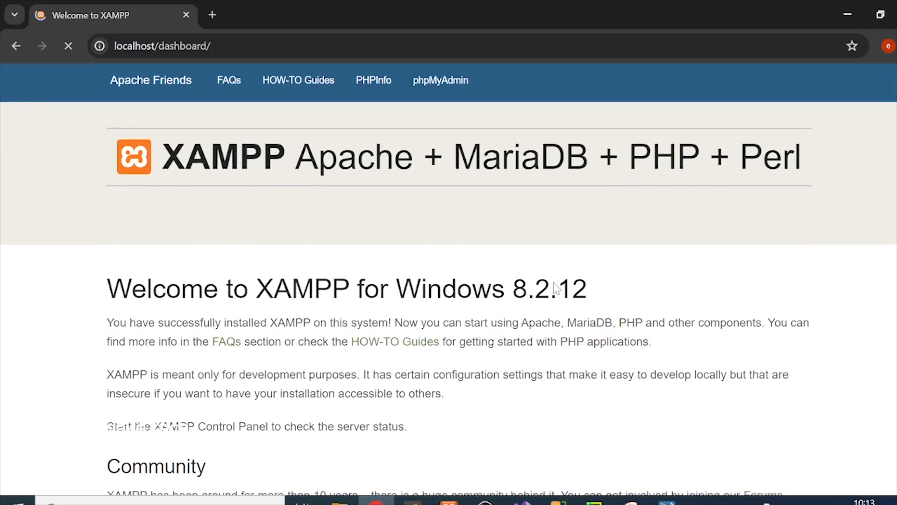
left_click_drag(213, 226, 433, 226)
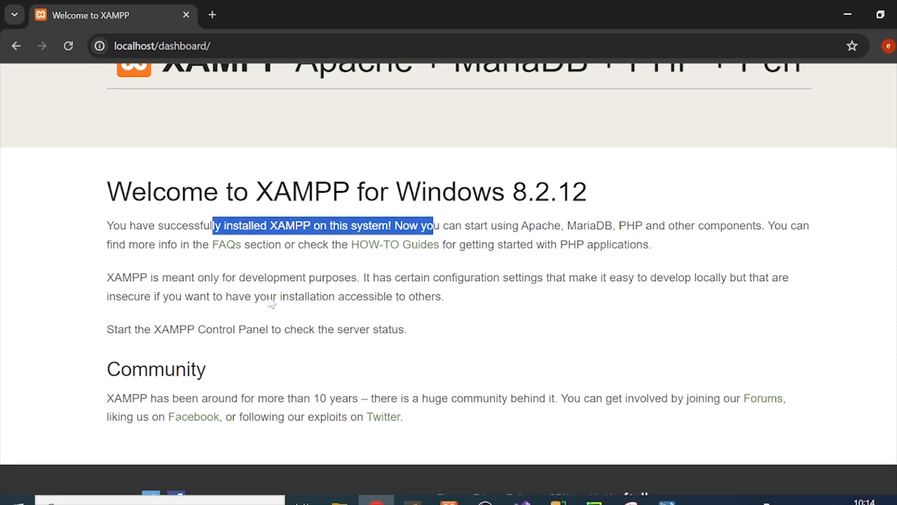
scroll(271, 303, "down", 2)
scroll(271, 303, "up", 4)
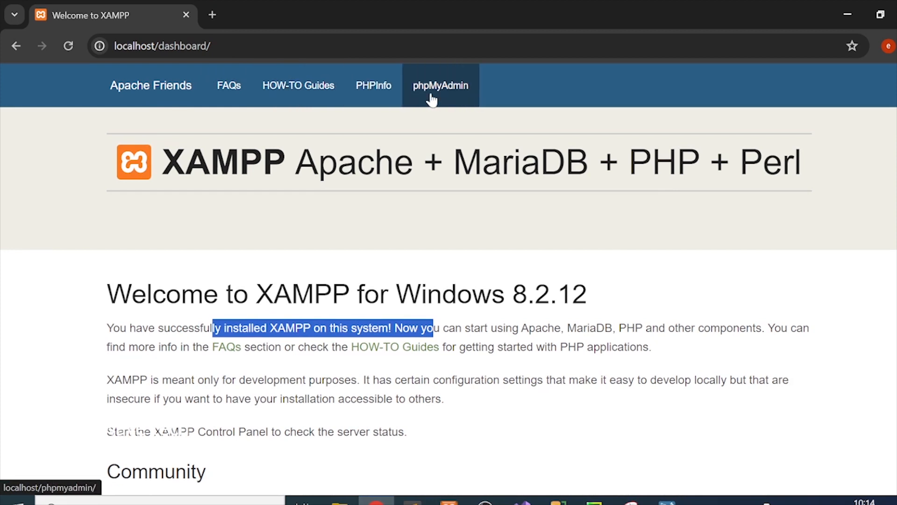
Open the Windows HOW-TO Guides page of the XAMPP dashboard and look through its list of guides.
left_click(316, 89)
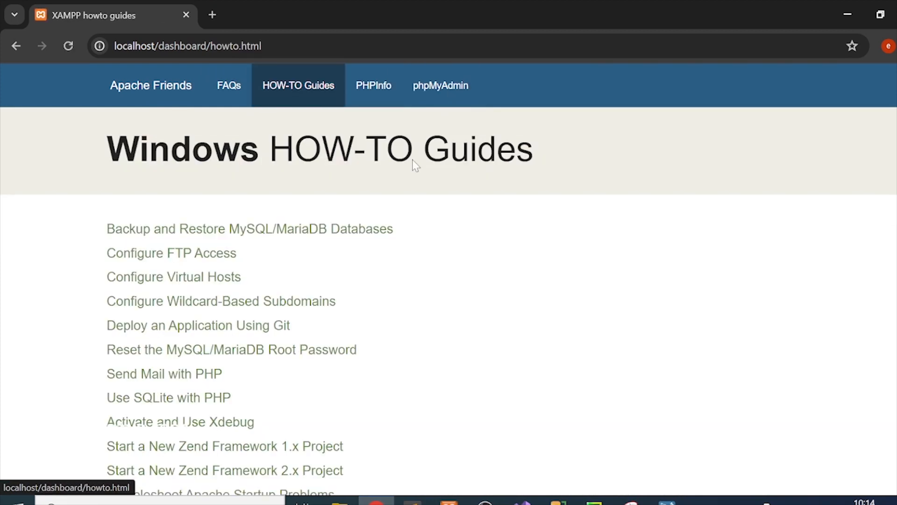
scroll(347, 335, "down", 5)
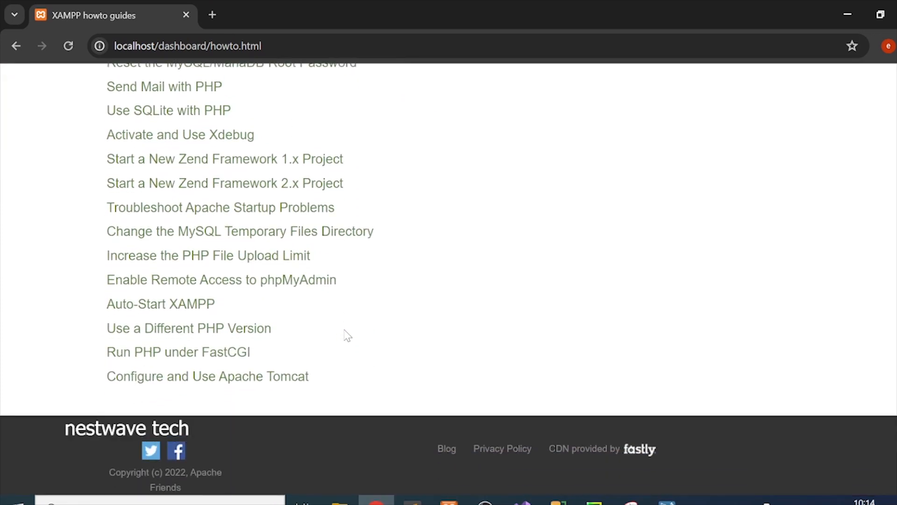
scroll(347, 335, "up", 5)
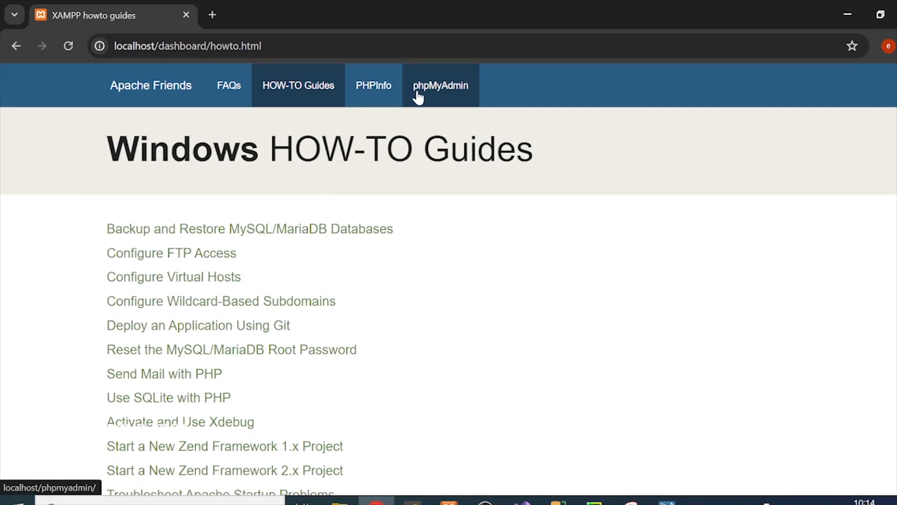
Open phpMyAdmin from the XAMPP dashboard, check its address, and show the page in full screen.
left_click(448, 98)
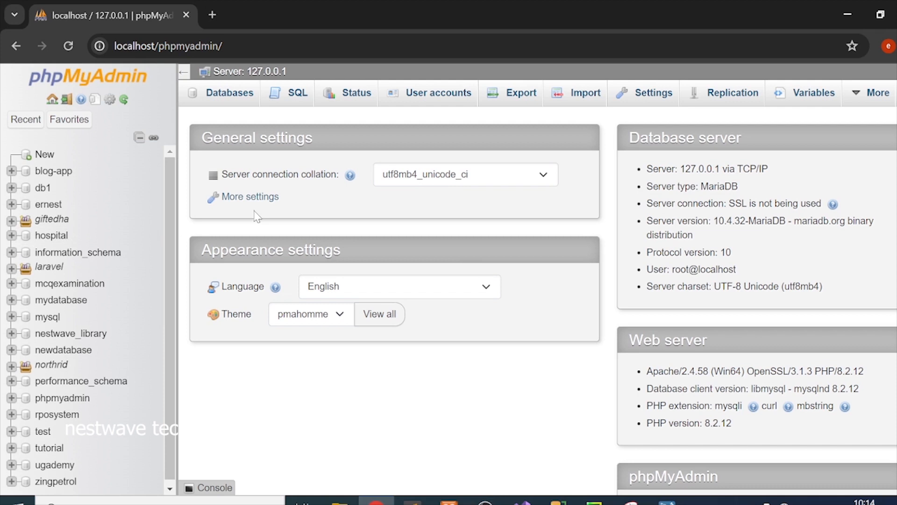
left_click(220, 46)
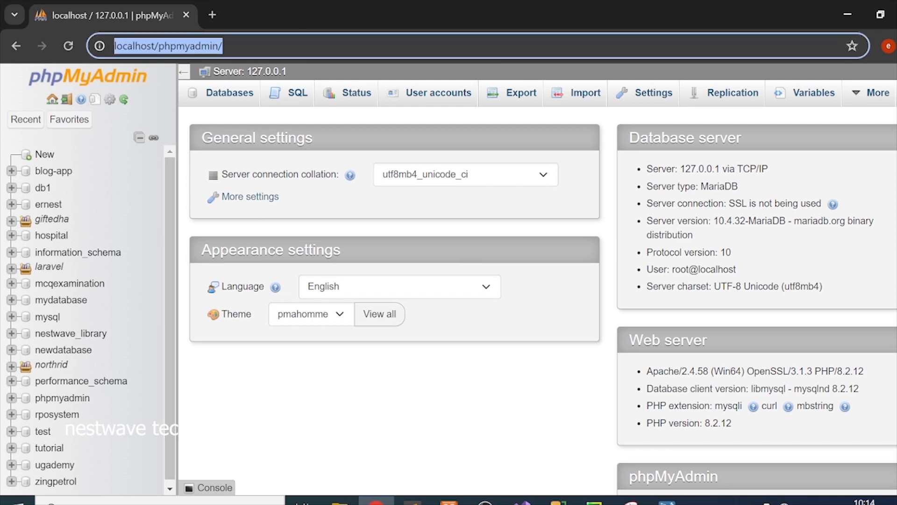
left_click(220, 46)
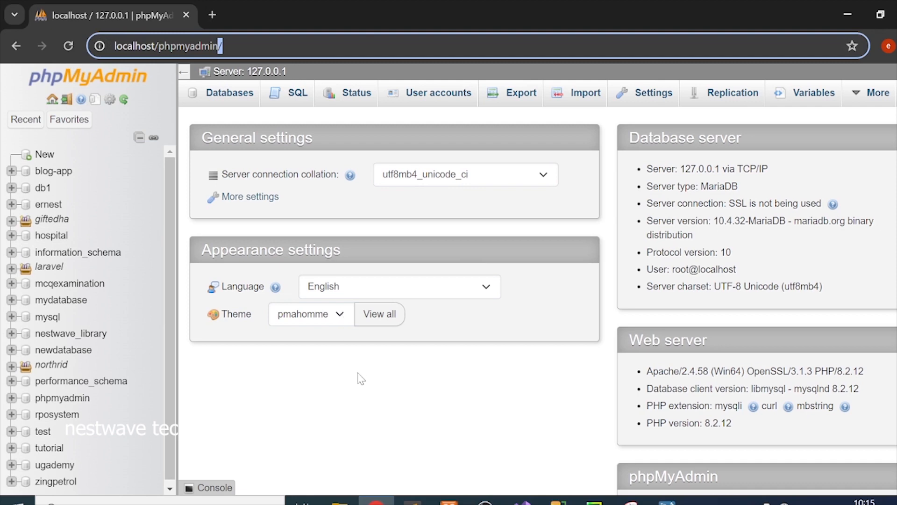
left_click(367, 397)
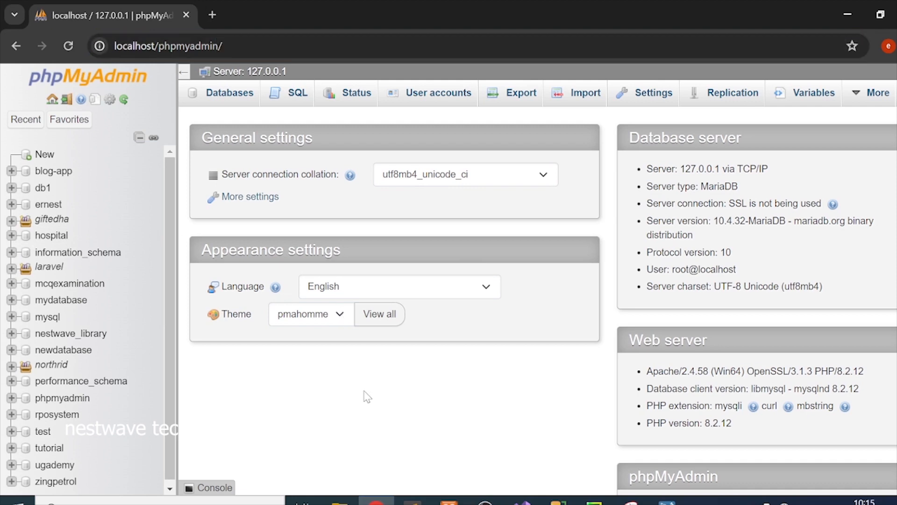
key("F11")
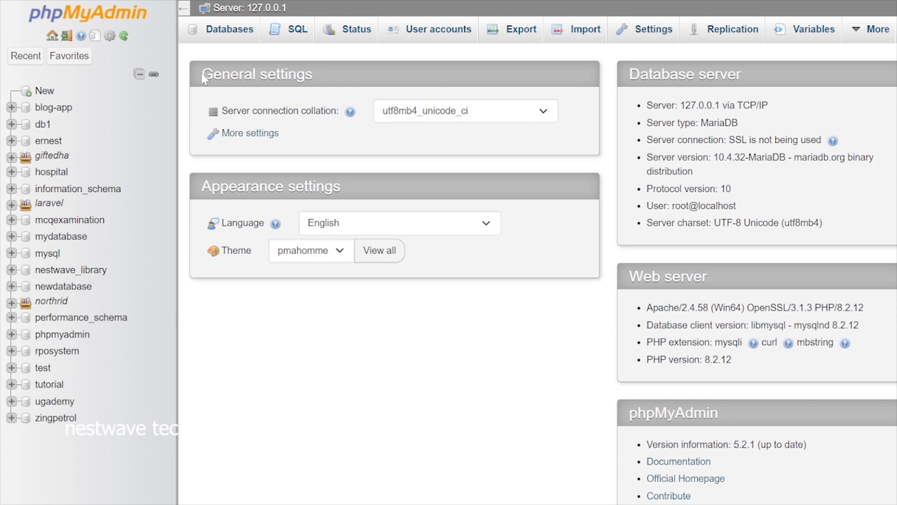
Examine the General settings section and the options available for the server connection collation.
left_click_drag(202, 75, 284, 75)
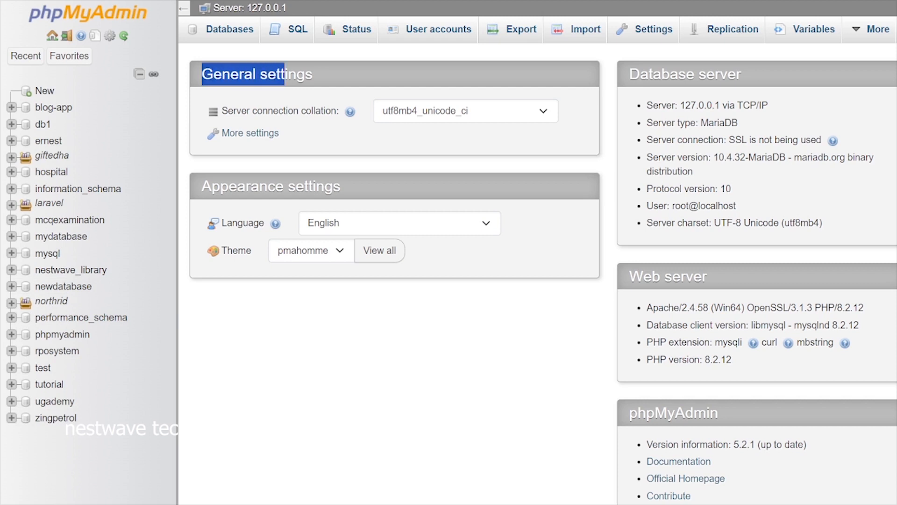
left_click(348, 83)
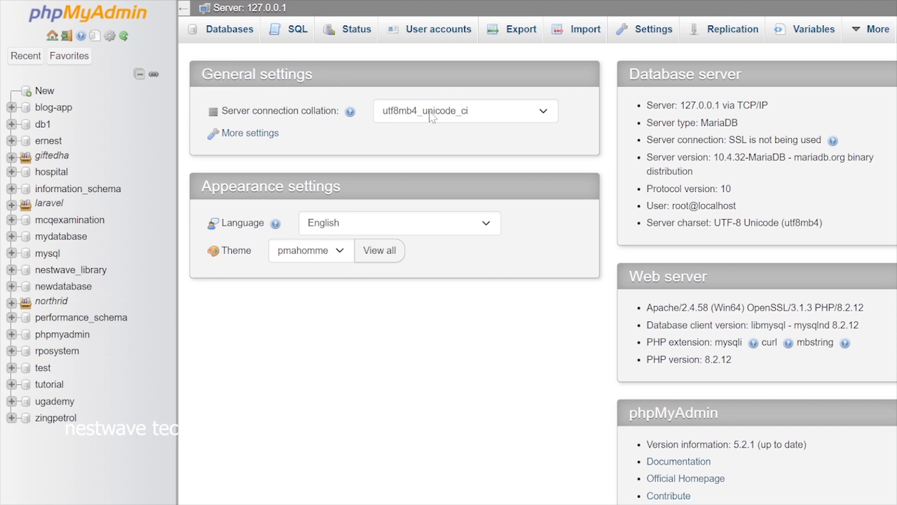
left_click(446, 115)
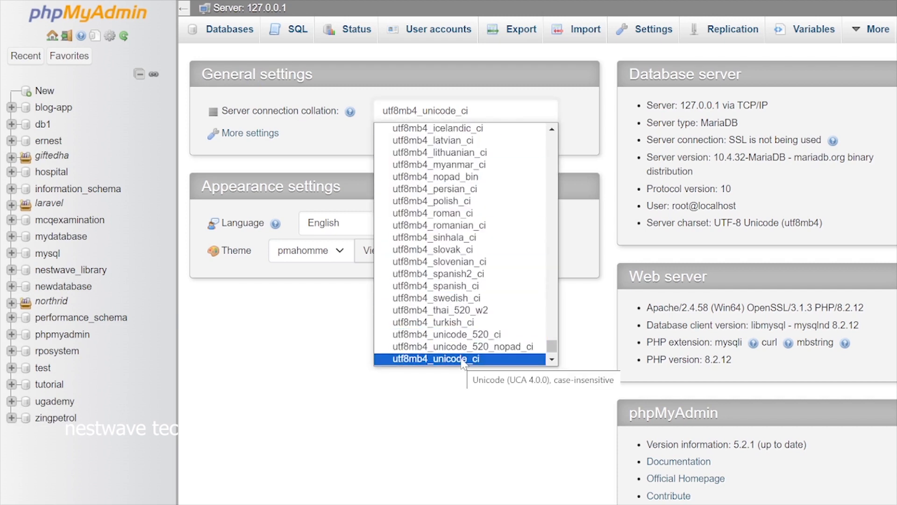
left_click(346, 356)
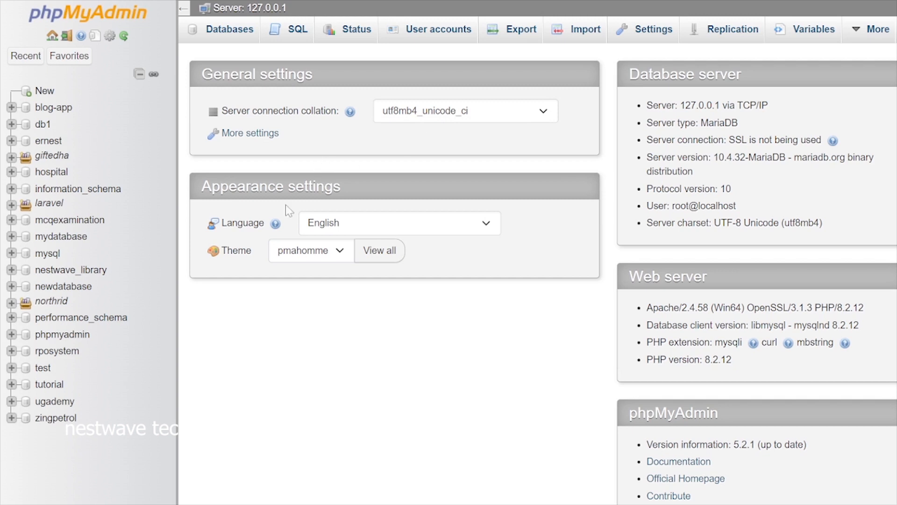
Look through the available interface languages and set the phpMyAdmin language to Français - French.
left_click(407, 231)
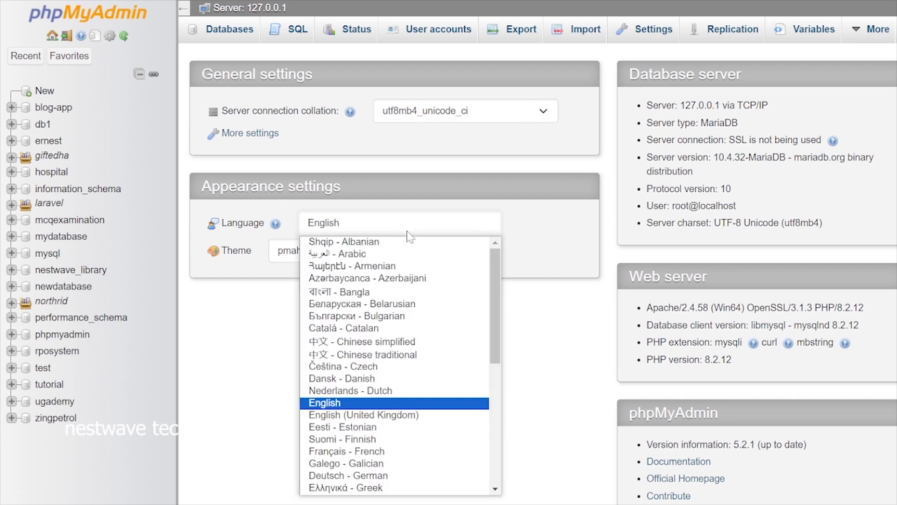
scroll(420, 322, "down", 3)
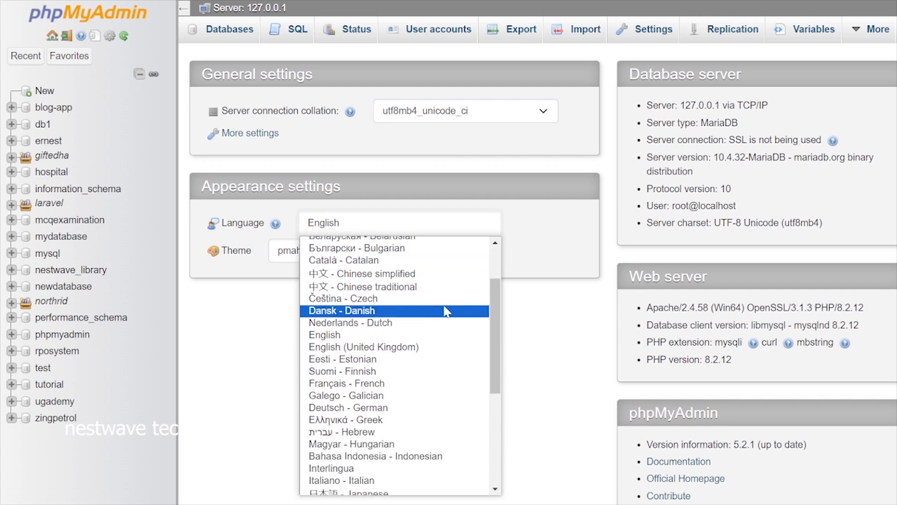
left_click_drag(499, 345, 504, 440)
scroll(489, 426, "up", 8)
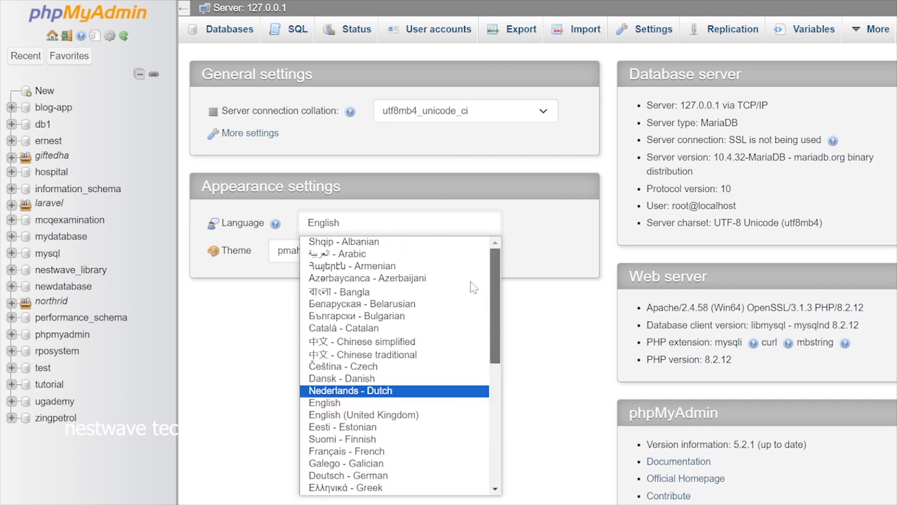
left_click(376, 451)
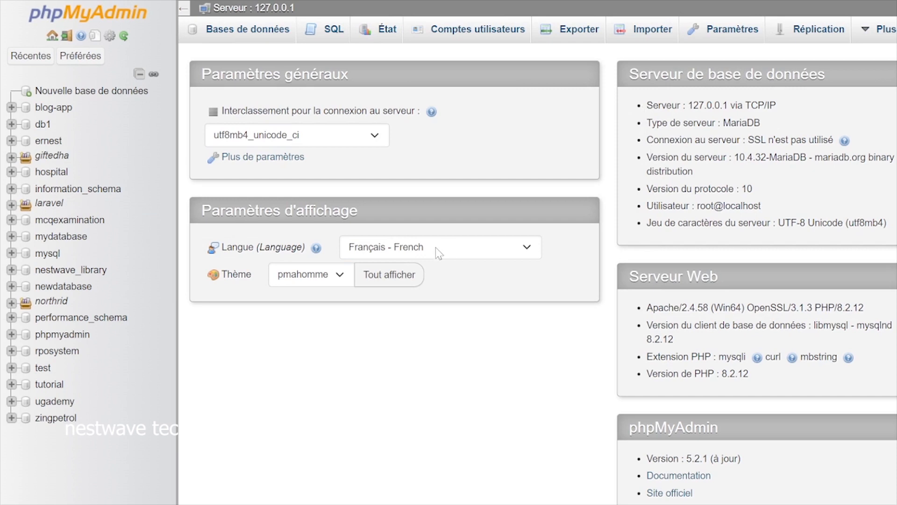
Set the phpMyAdmin interface language back to English and leave full screen.
left_click(471, 253)
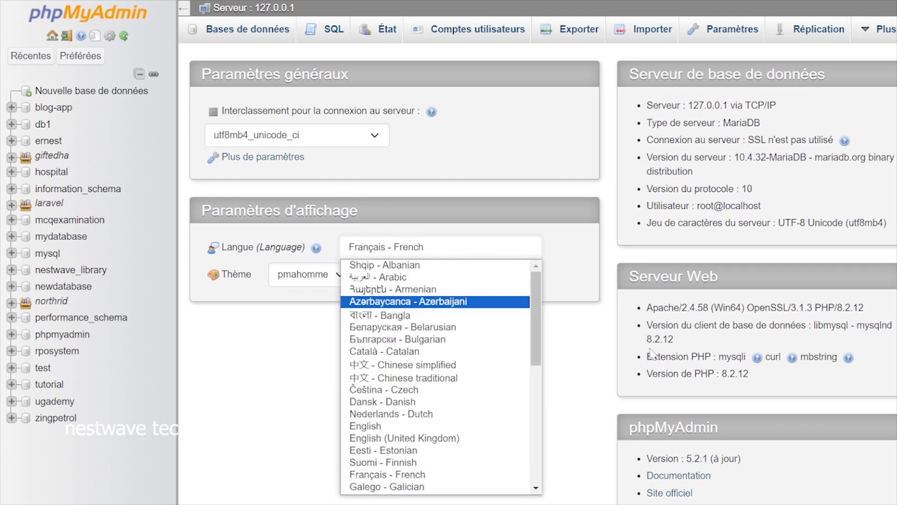
left_click(585, 358)
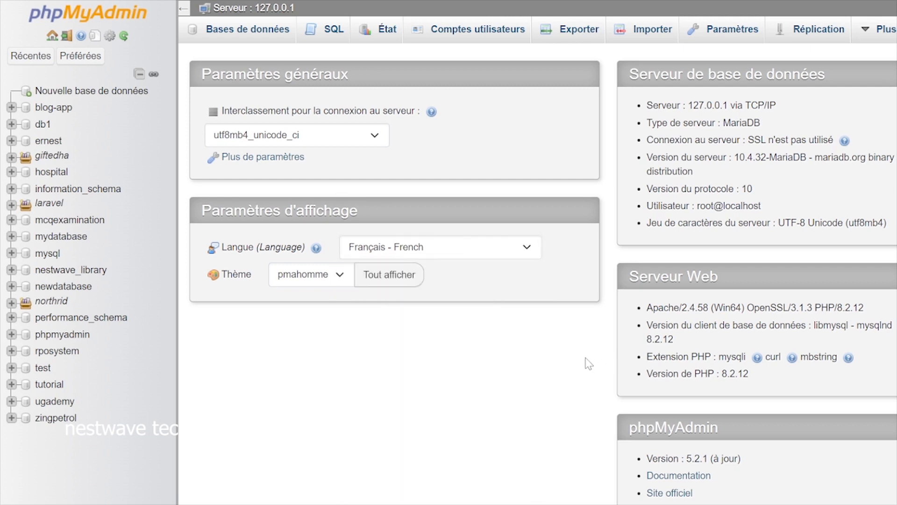
left_click(516, 253)
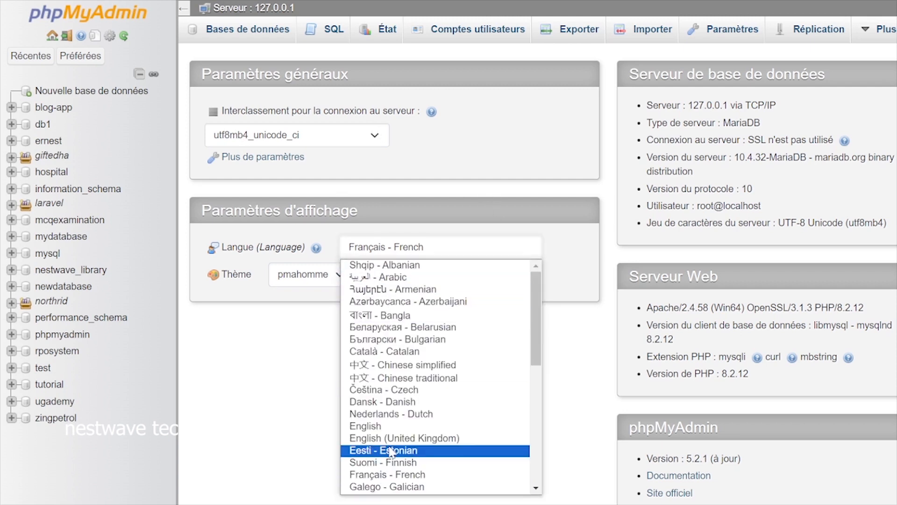
left_click(375, 427)
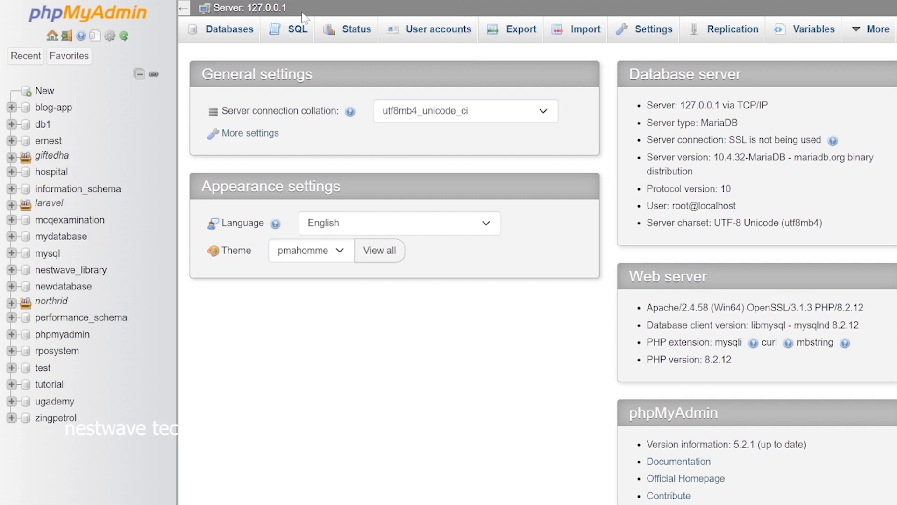
key("F11")
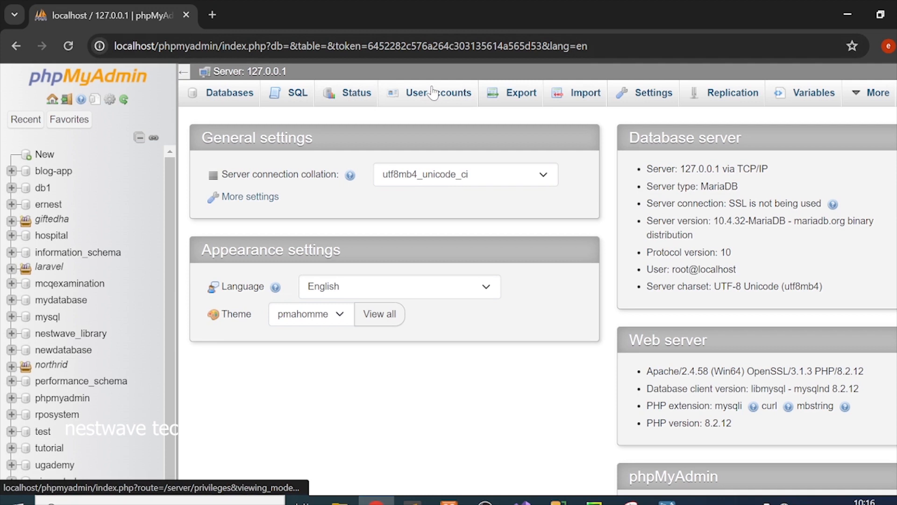
Look over the server-level Export, Import, Settings and Replication pages.
left_click(530, 98)
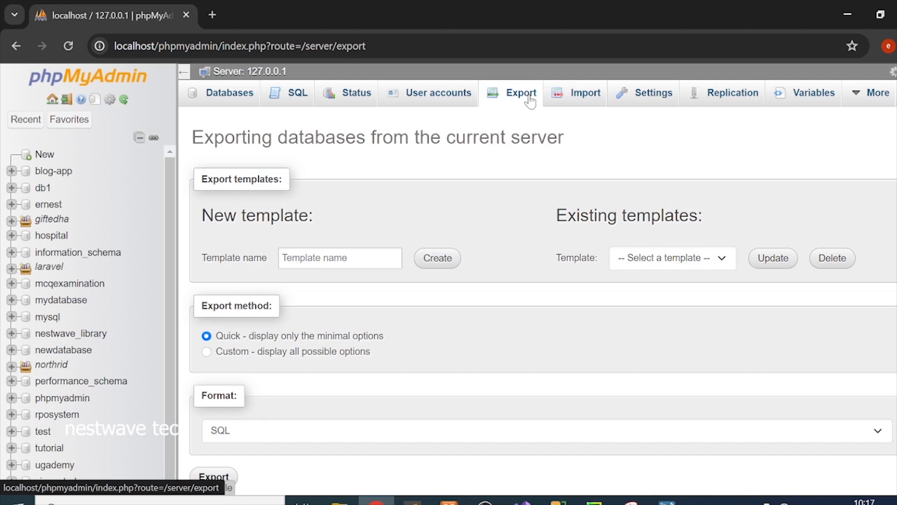
left_click(582, 101)
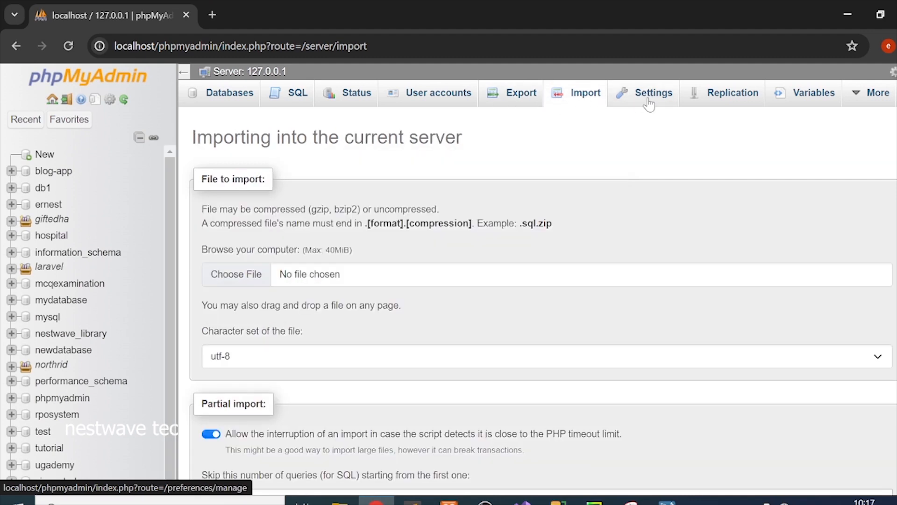
left_click(650, 101)
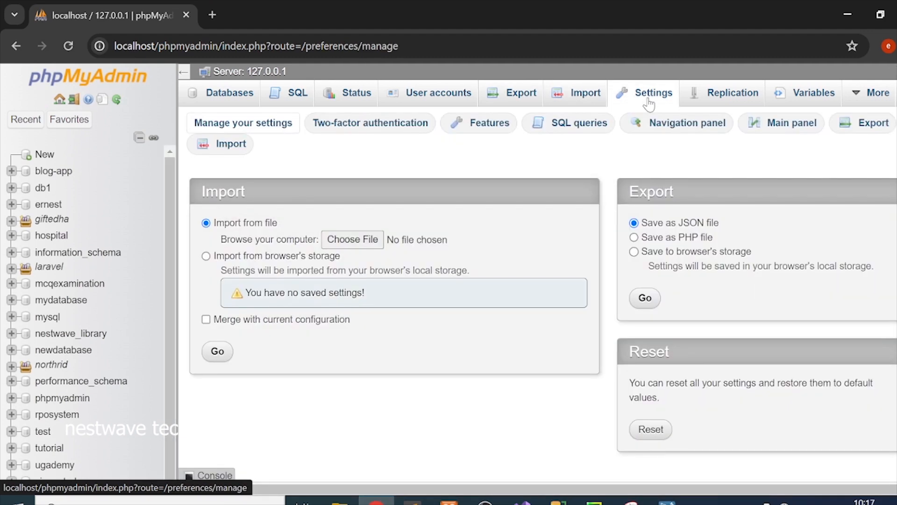
left_click(752, 99)
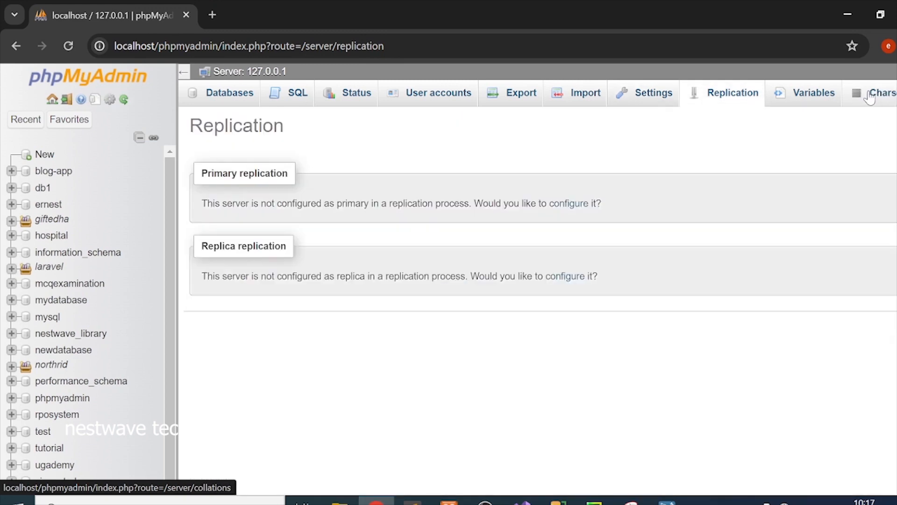
Examine the full list of existing databases on the server, with their collations and selection checkboxes.
left_click(241, 90)
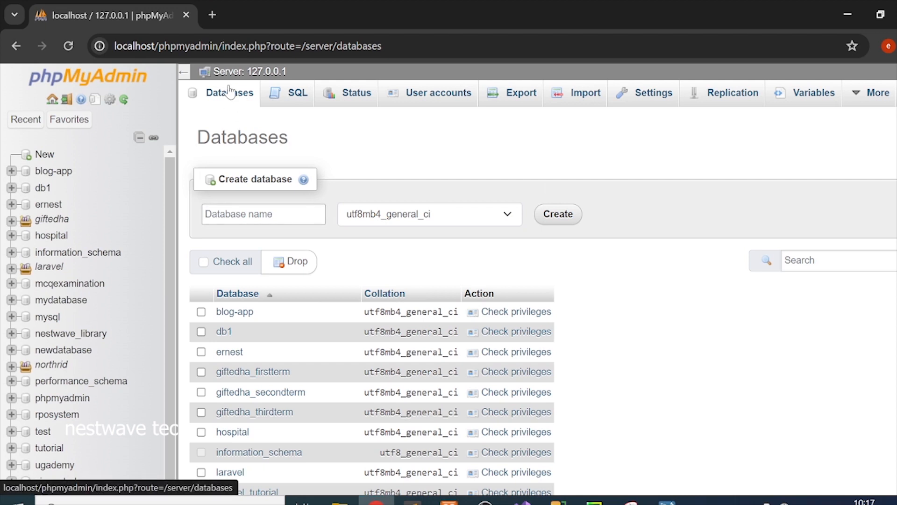
scroll(359, 256, "down", 1)
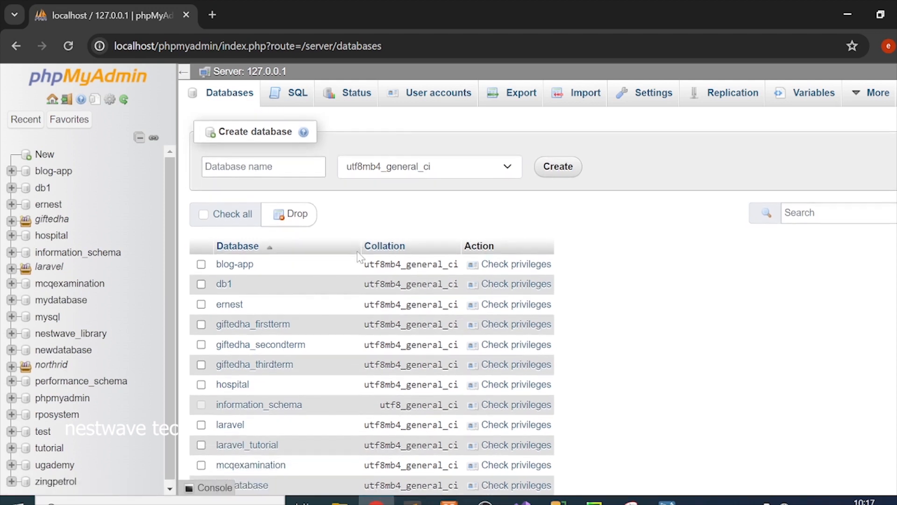
scroll(358, 253, "down", 6)
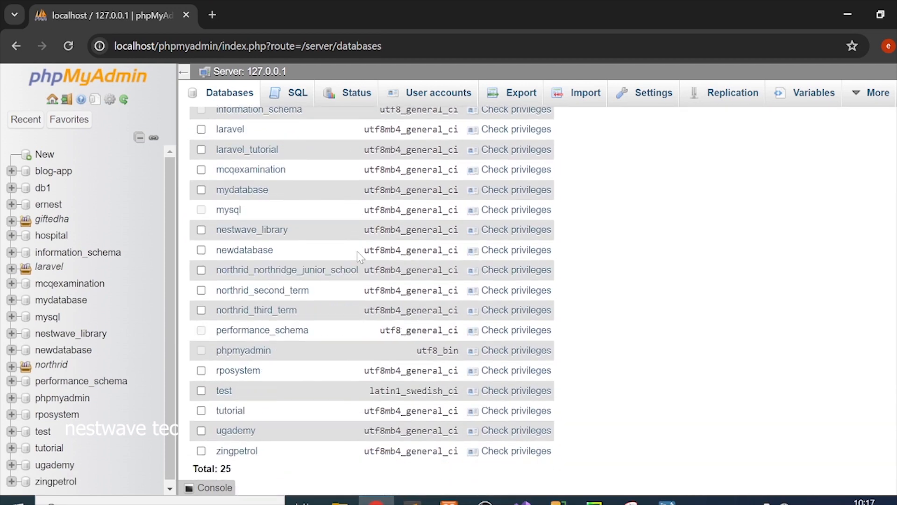
scroll(358, 252, "up", 5)
scroll(358, 253, "down", 7)
scroll(267, 308, "up", 1)
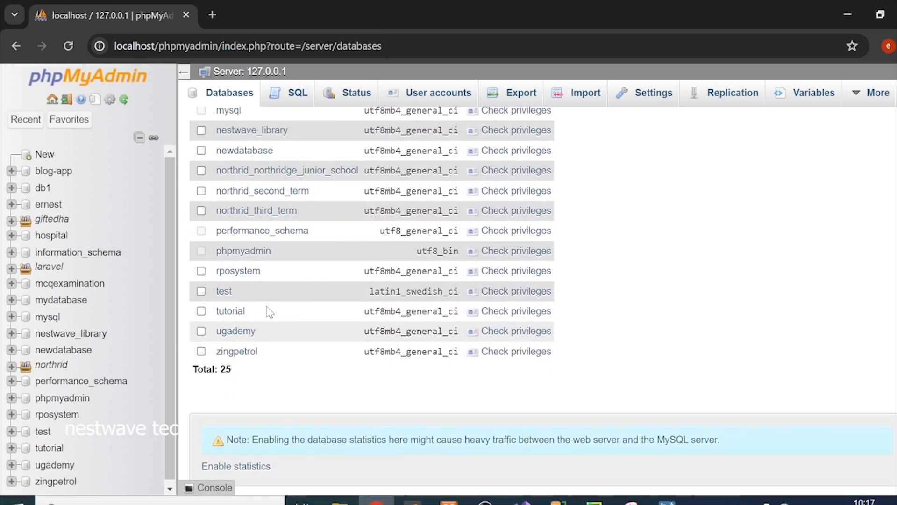
scroll(269, 312, "up", 9)
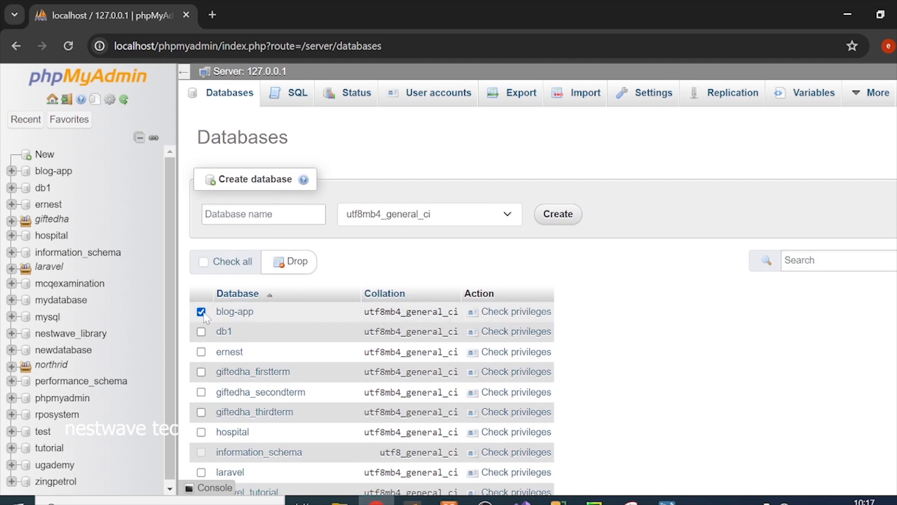
left_click(201, 312)
scroll(311, 331, "down", 9)
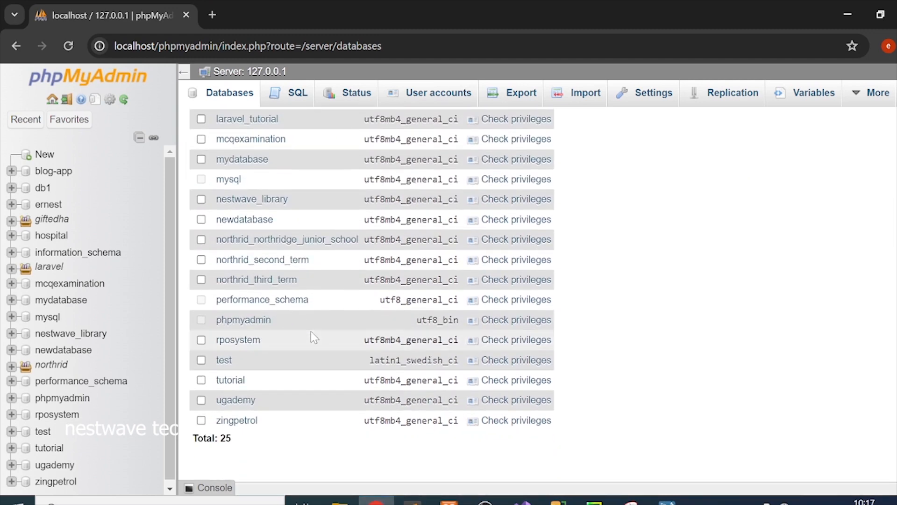
scroll(311, 331, "up", 9)
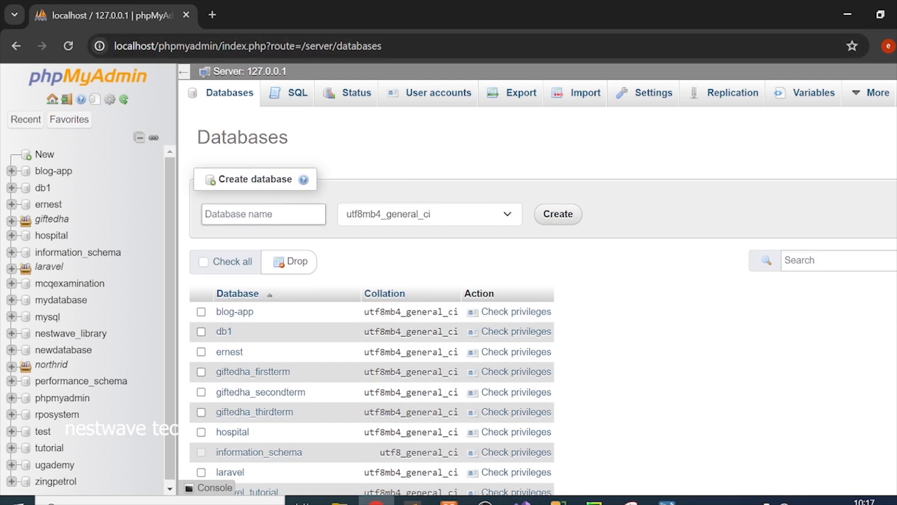
Compare the two places for creating a database: the database name form and the server's SQL query editor.
left_click(263, 214)
left_click(352, 159)
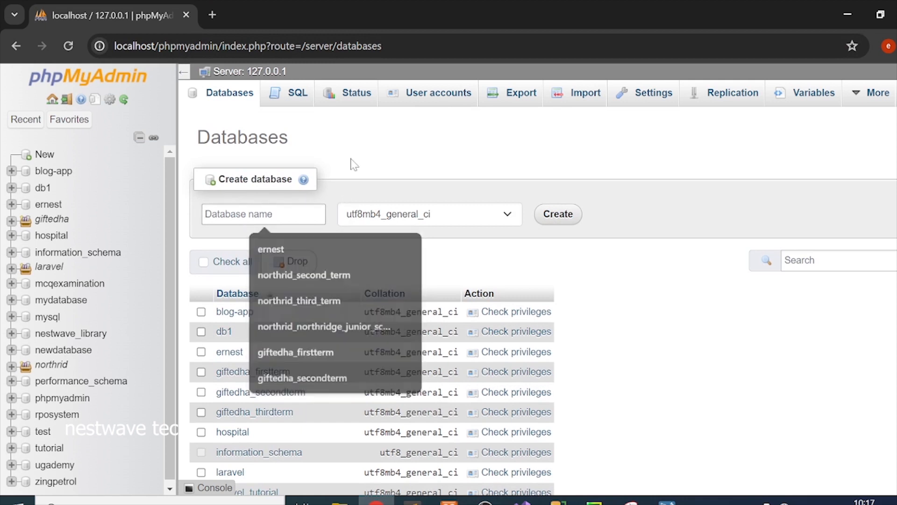
left_click(301, 104)
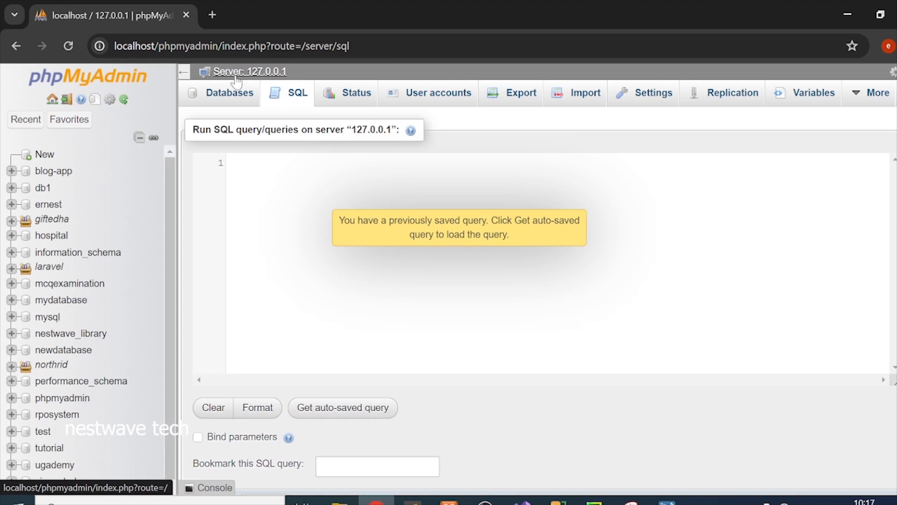
left_click(232, 97)
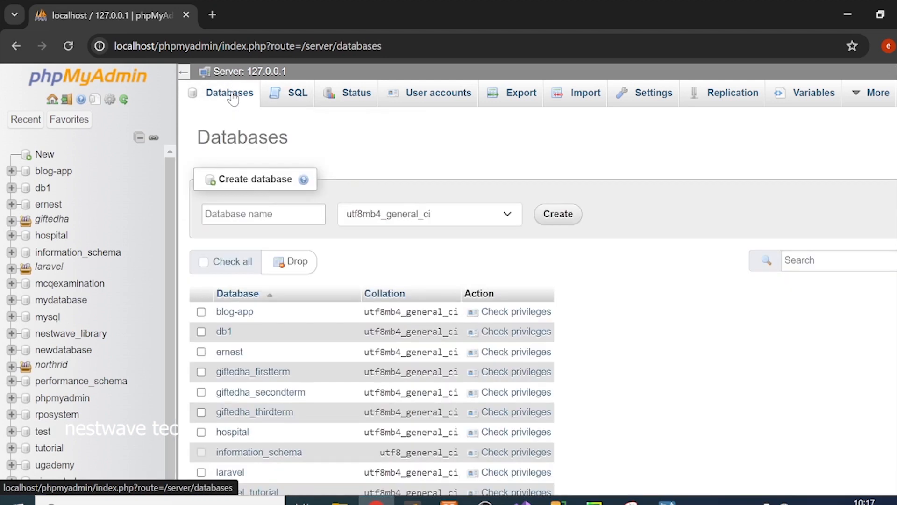
Create a database named nestwave by running the SQL query "create database nestwave;" on the server.
left_click(283, 98)
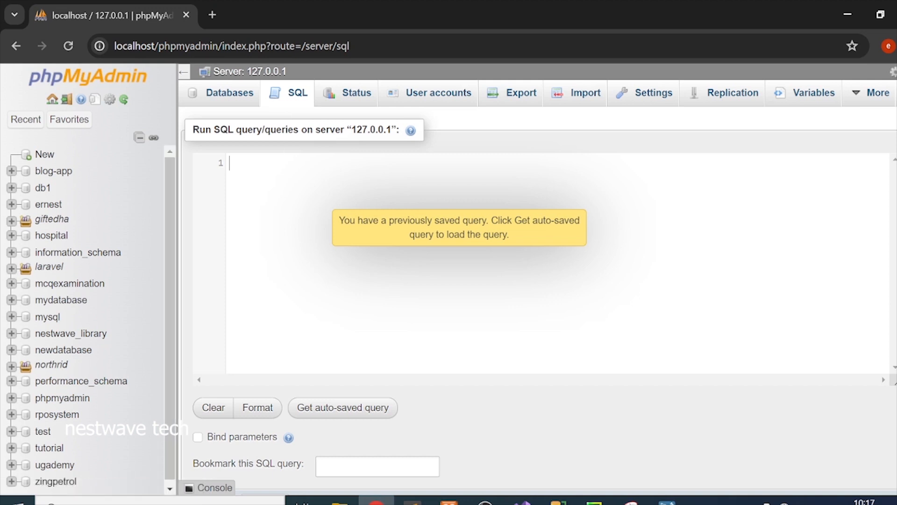
type("create database ")
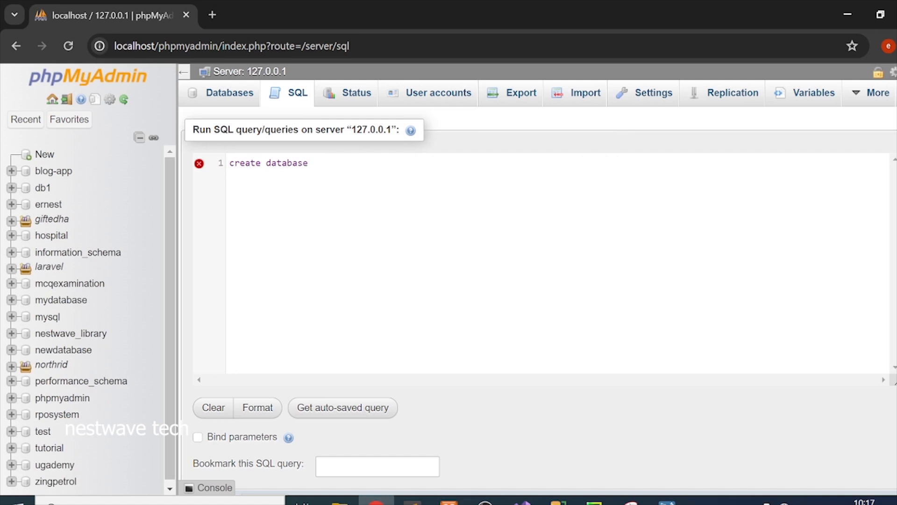
type("nestwave;")
scroll(426, 236, "down", 2)
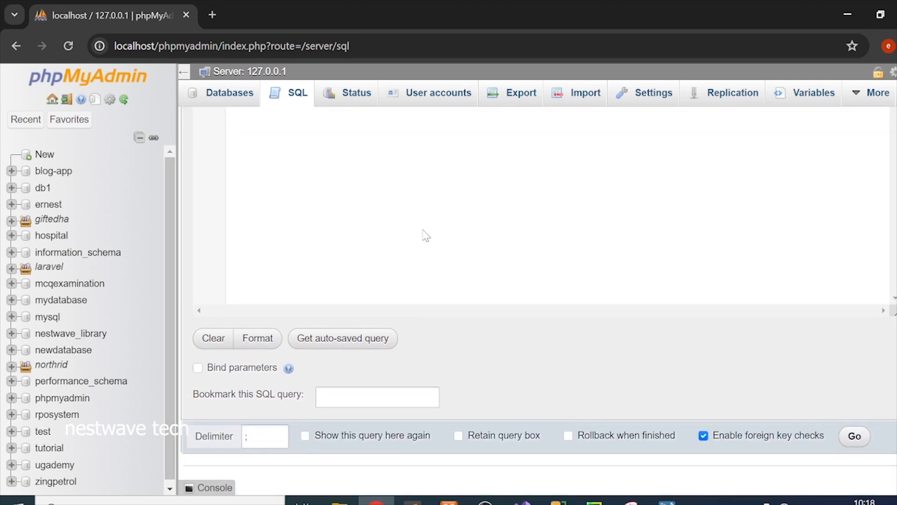
left_click(857, 438)
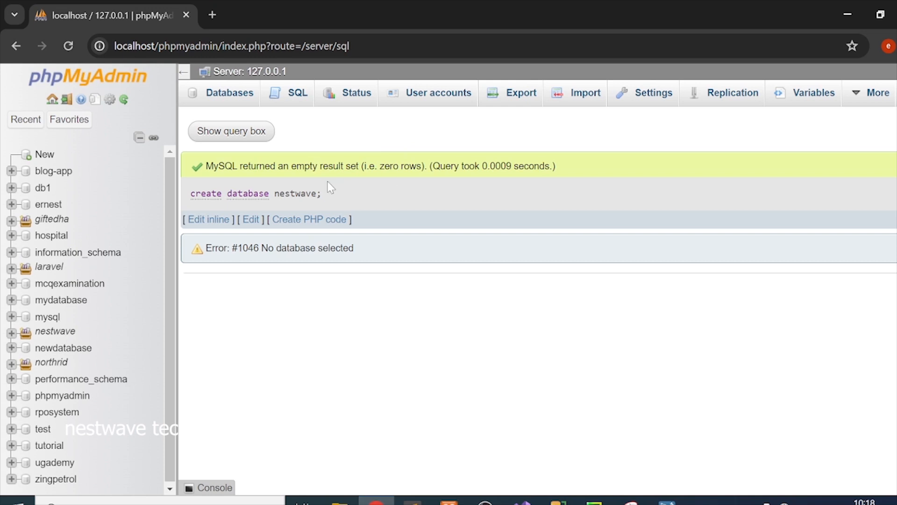
Review the executed query, return to the home page, and check the databases inside the nestwave group.
left_click_drag(382, 200, 206, 194)
left_click(388, 194)
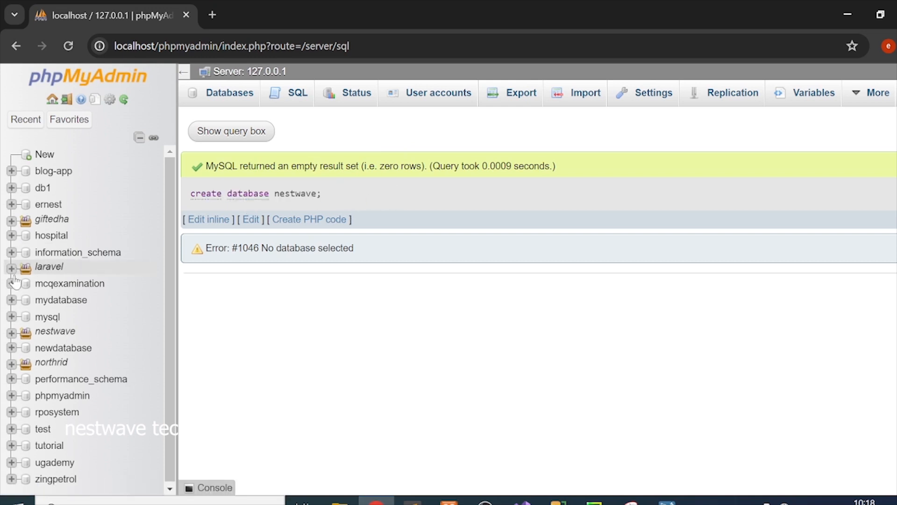
scroll(7, 297, "down", 1)
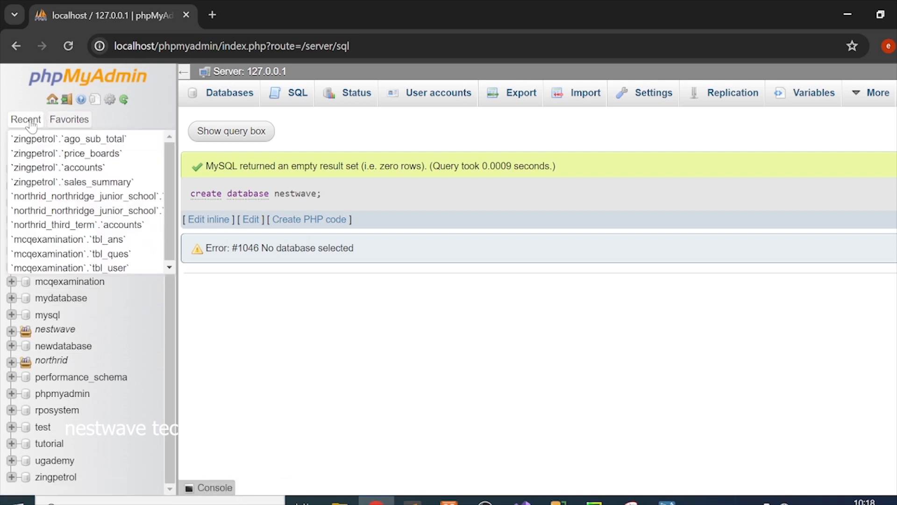
left_click(52, 100)
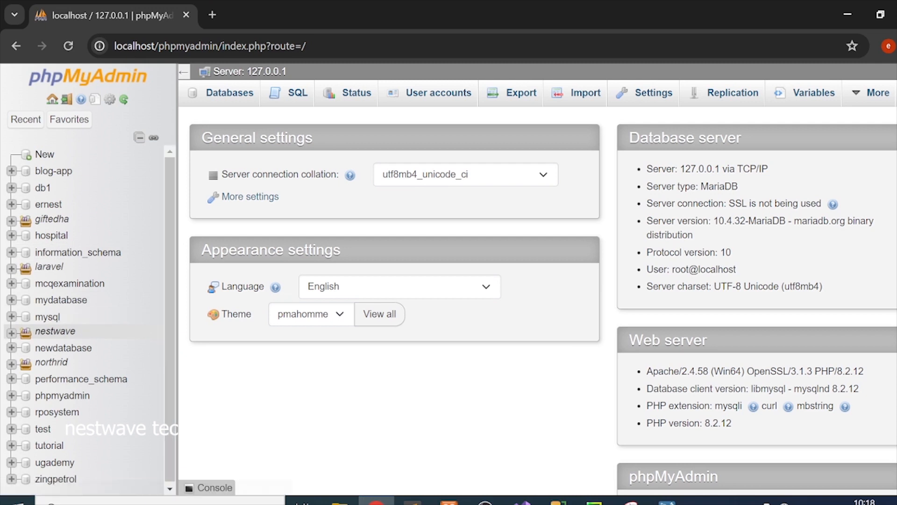
left_click(11, 333)
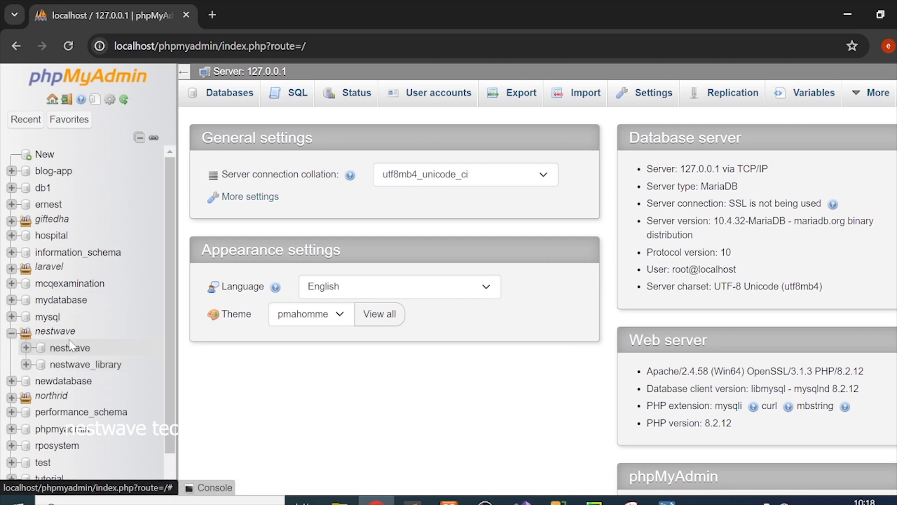
left_click(11, 334)
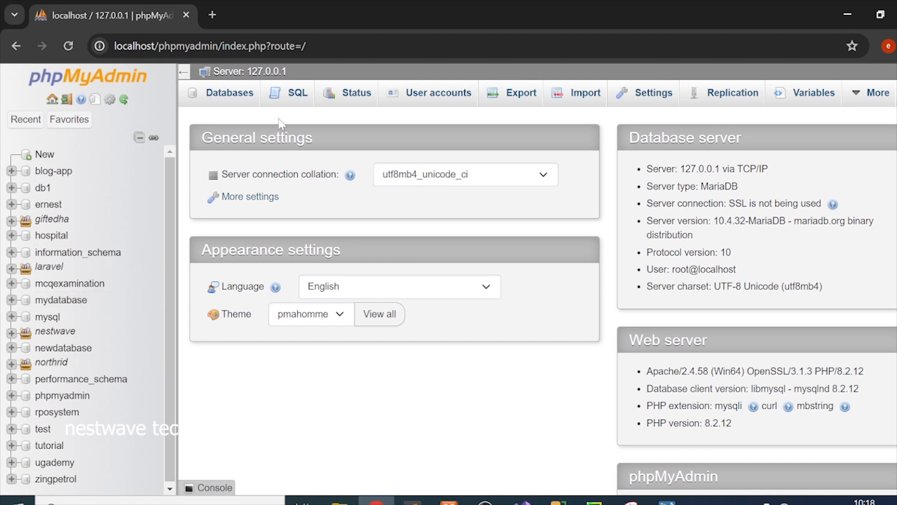
Create a database named abc with the utf8mb4_general_ci collation using the create database form.
left_click(217, 103)
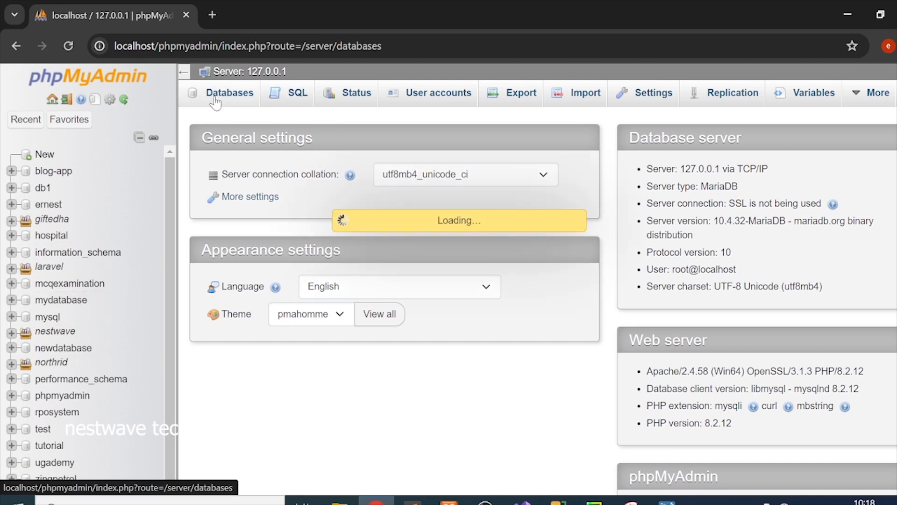
left_click(281, 214)
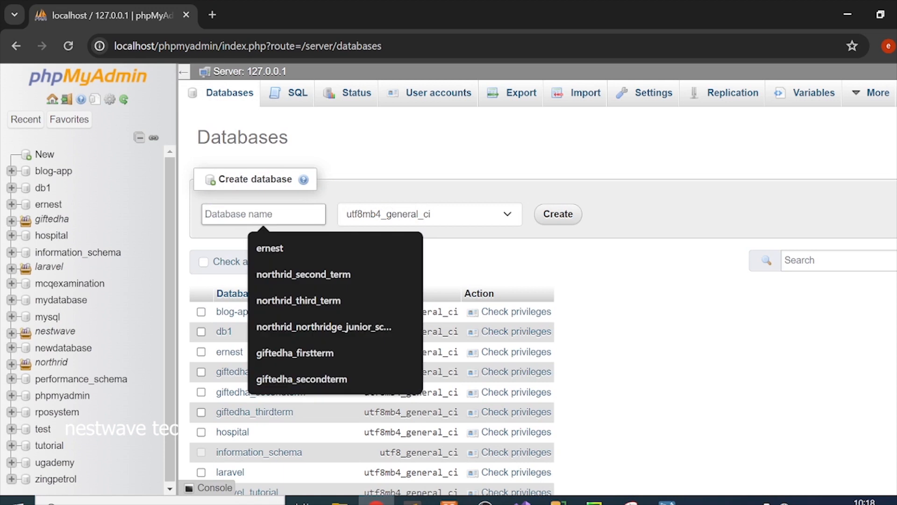
type("my")
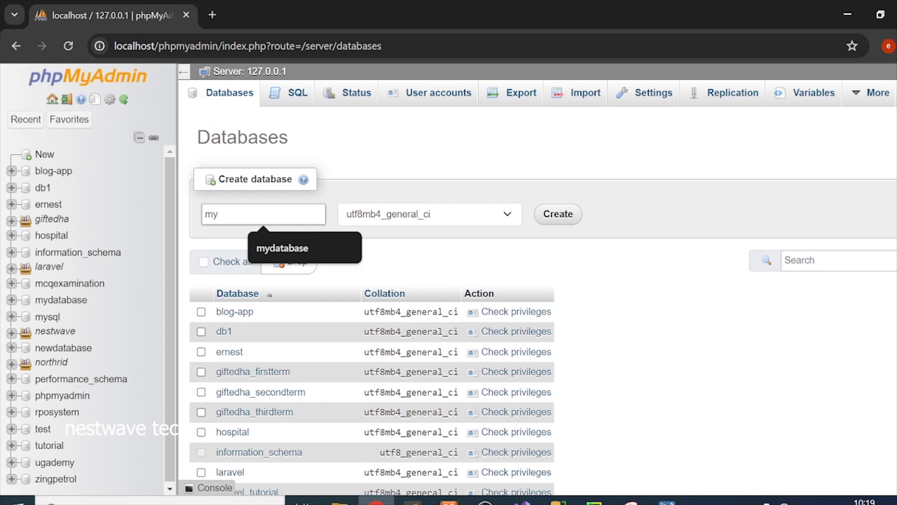
key("BackSpace")
key("BackSpace")
left_click(279, 214)
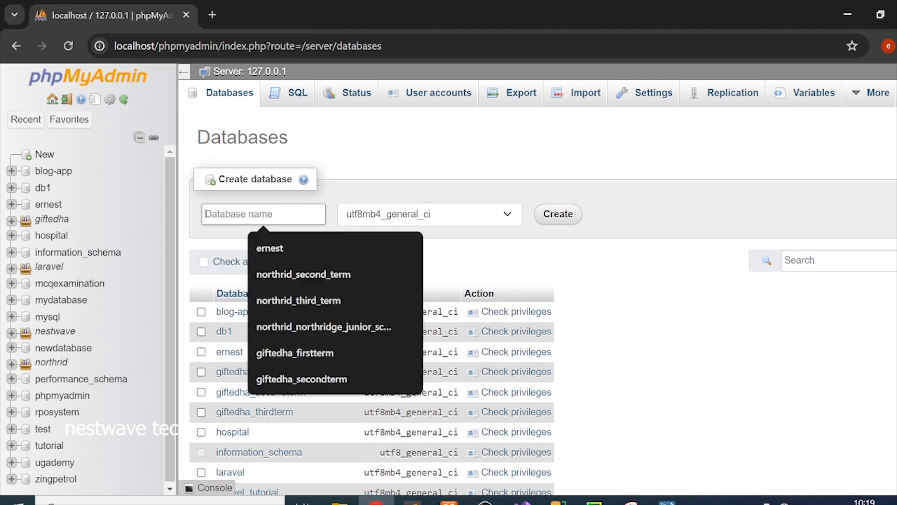
type("abc")
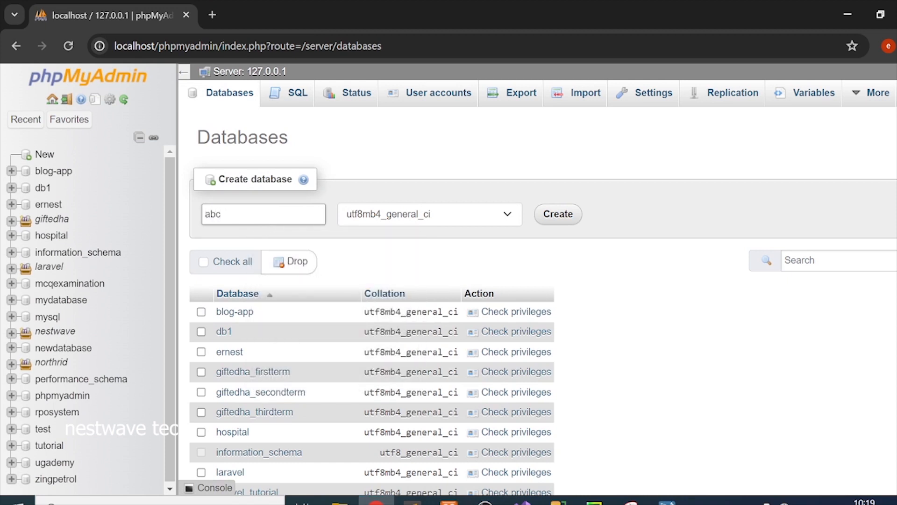
left_click(578, 215)
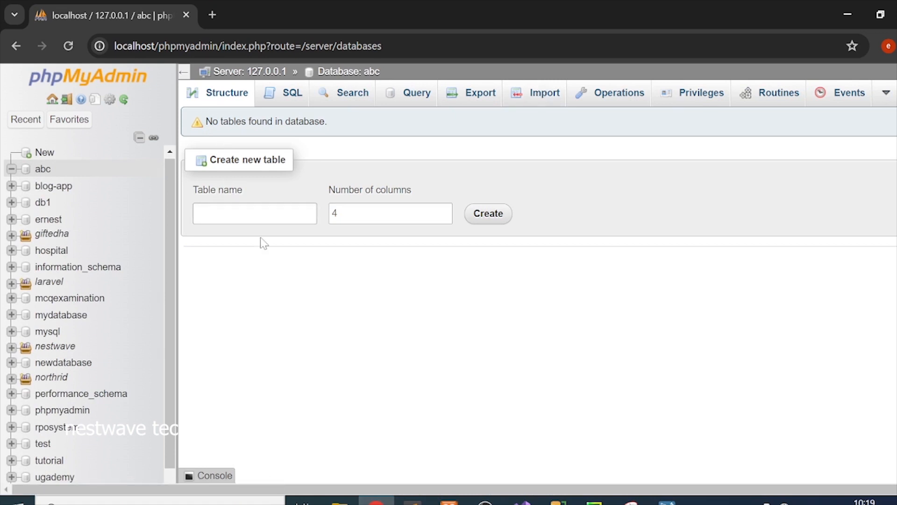
Start a new table named table1 with 4 columns in the abc database.
left_click(244, 220)
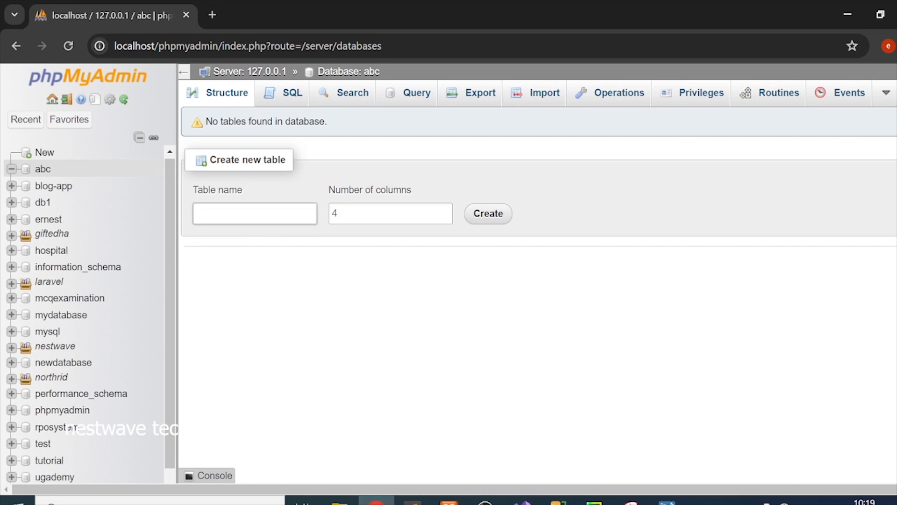
type("t")
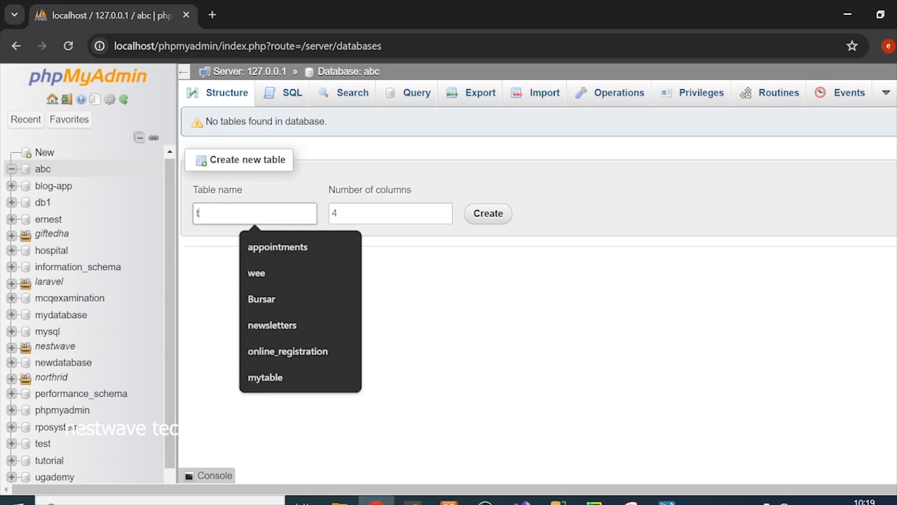
type("able1")
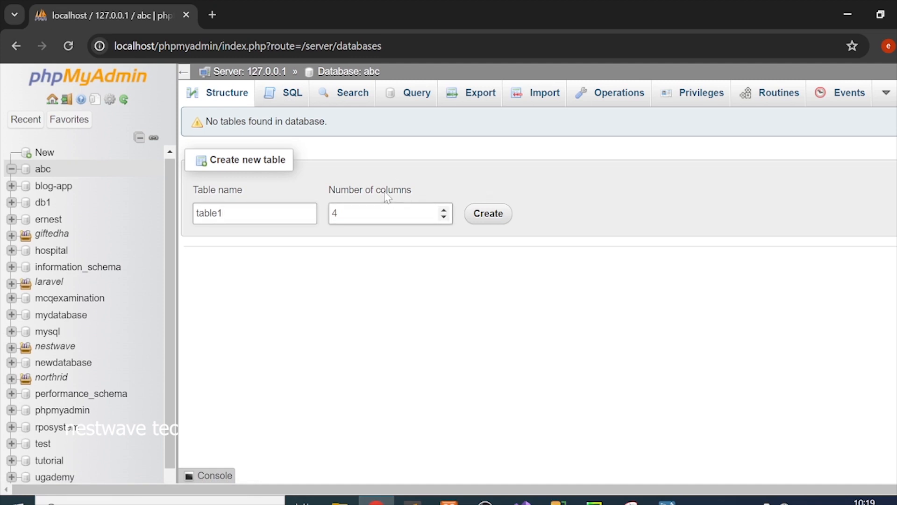
left_click(486, 216)
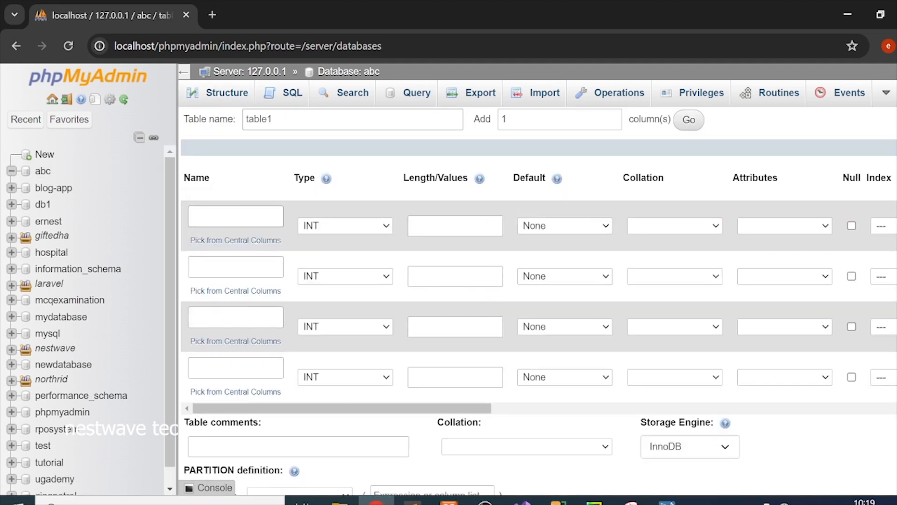
Define the first column as id with length 20 and make it the auto-incrementing primary key.
left_click(236, 217)
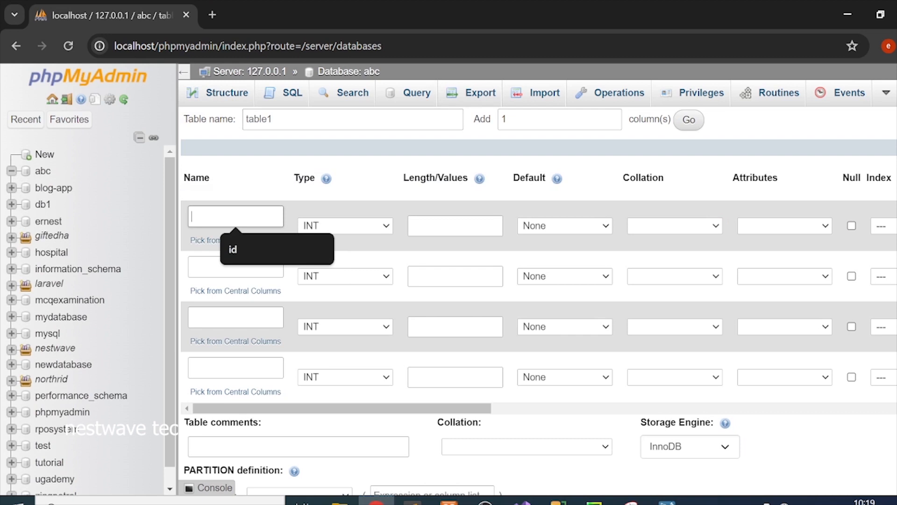
type("id")
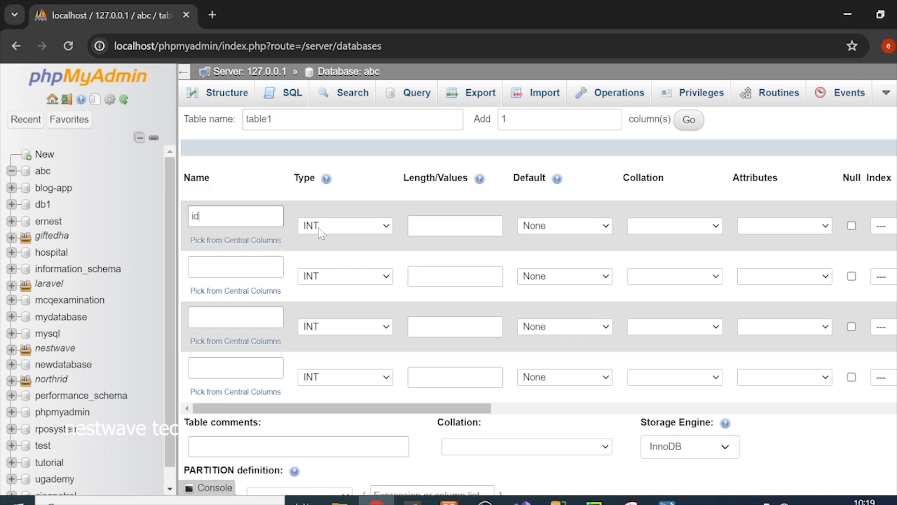
left_click(455, 226)
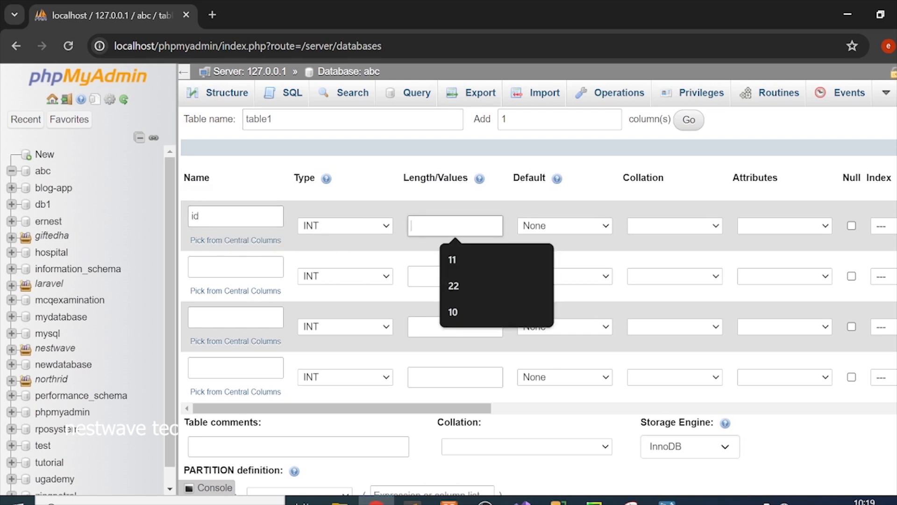
type("20")
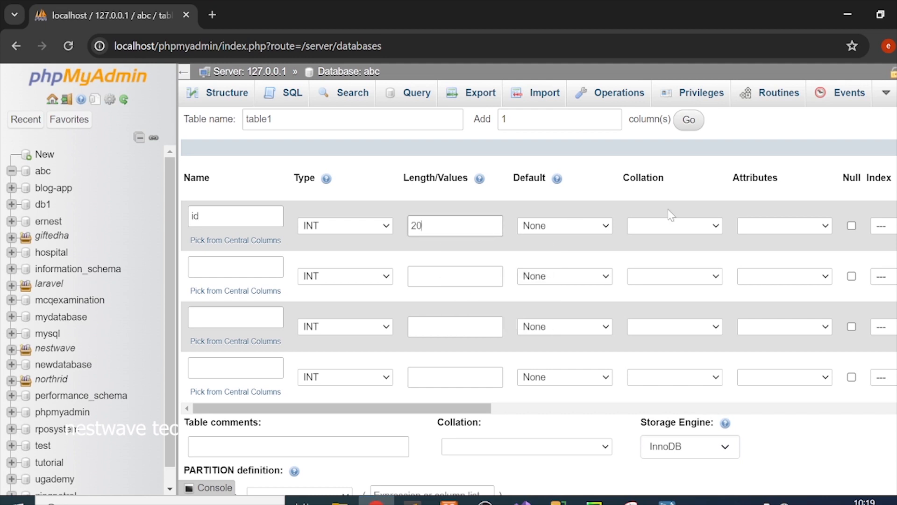
left_click_drag(351, 410, 512, 412)
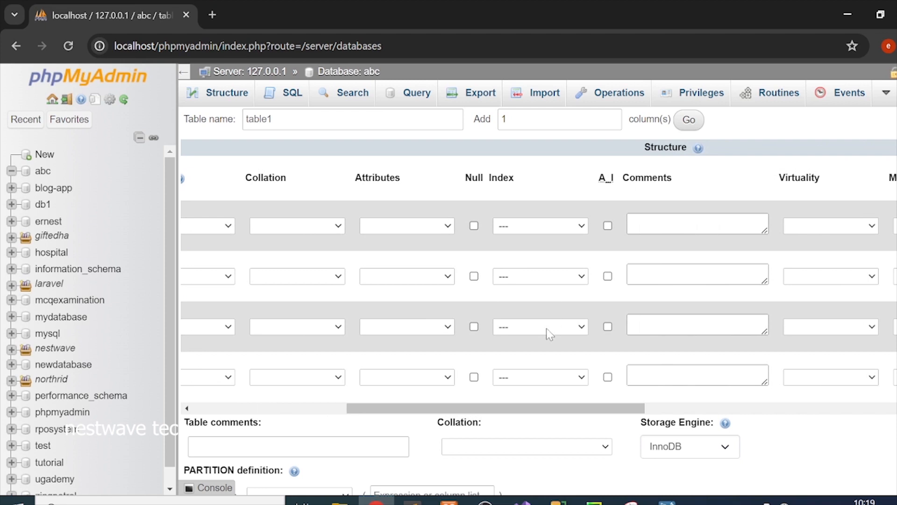
left_click(608, 224)
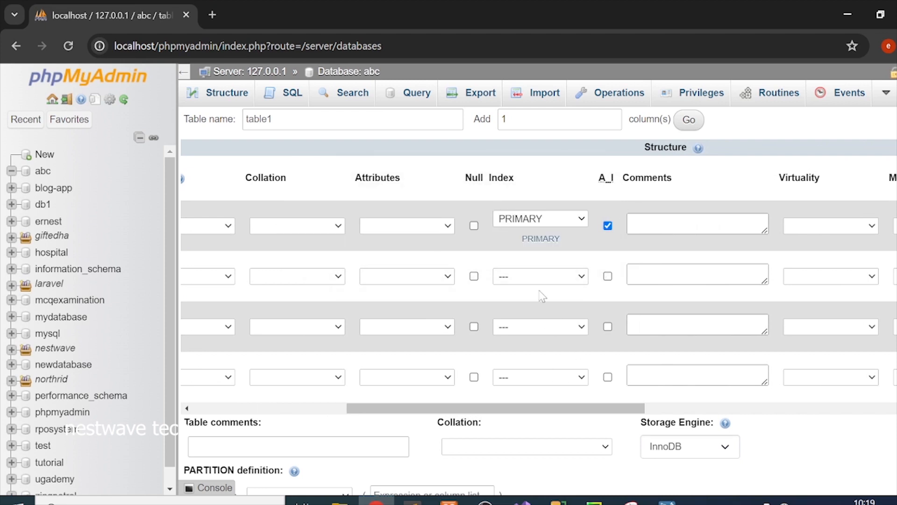
left_click(569, 219)
left_click(570, 219)
Name the second column of table1 "name".
left_click_drag(540, 411, 234, 390)
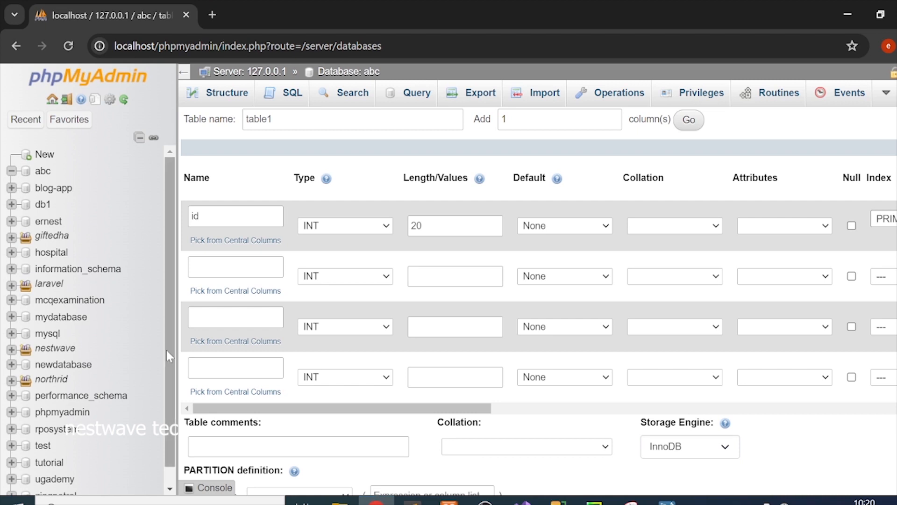
left_click(236, 267)
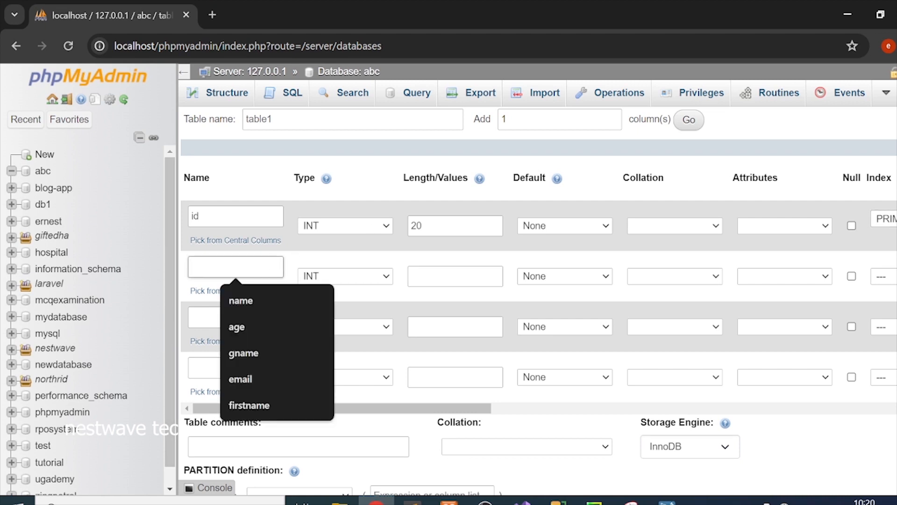
type("name")
Examine the data types available for the name column, from the numeric types through date, string and spatial to JSON.
left_click(322, 275)
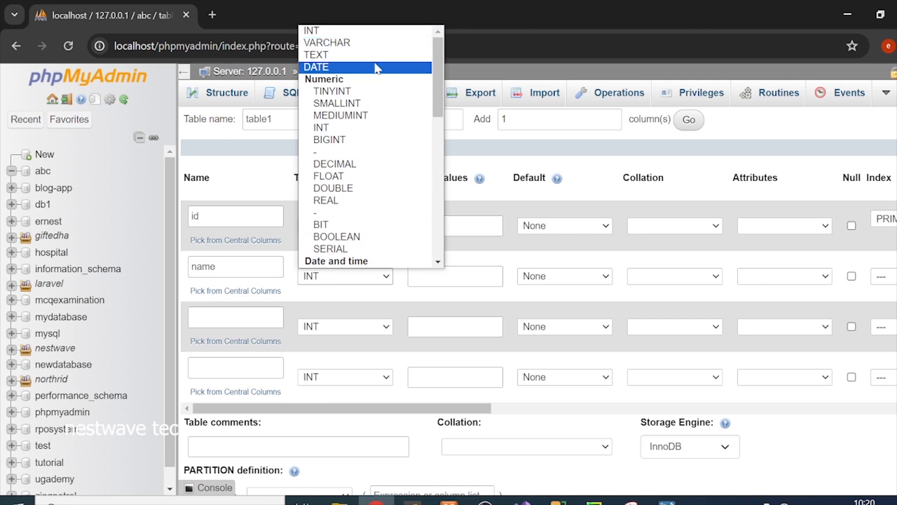
left_click(315, 281)
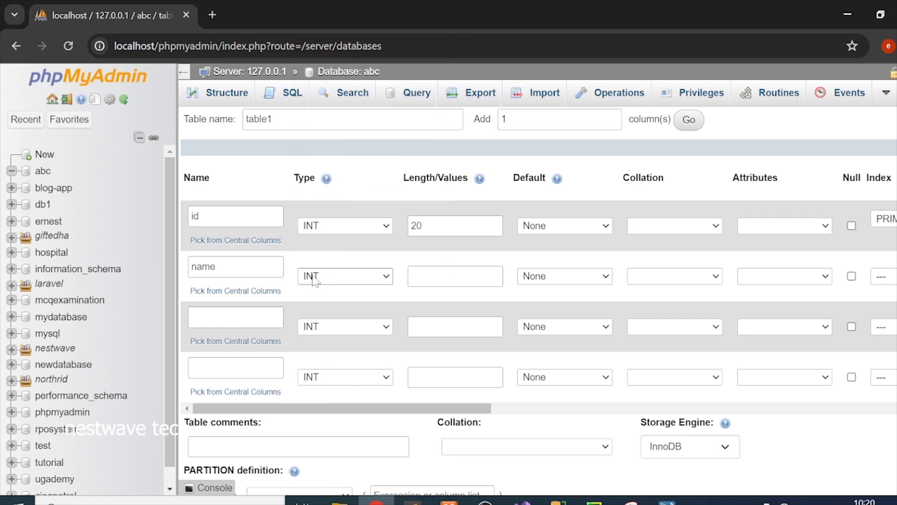
left_click(314, 280)
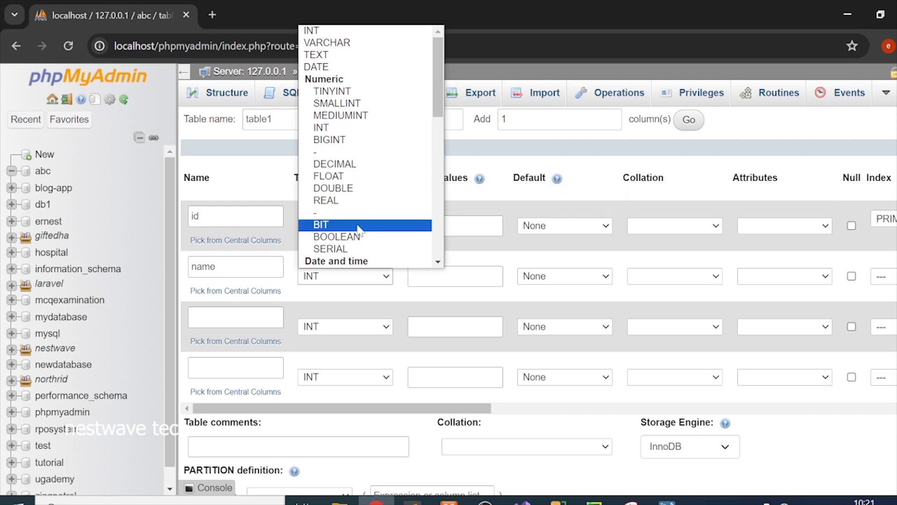
left_click(438, 262)
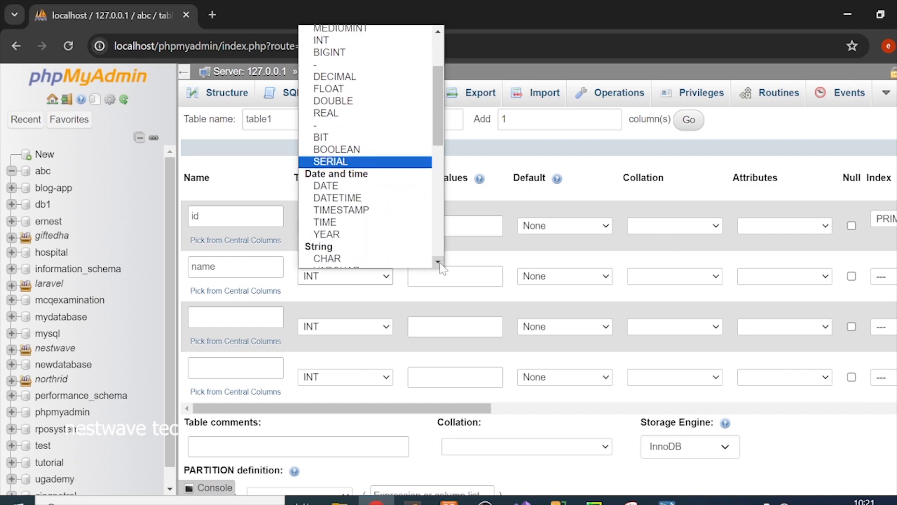
left_click(439, 262)
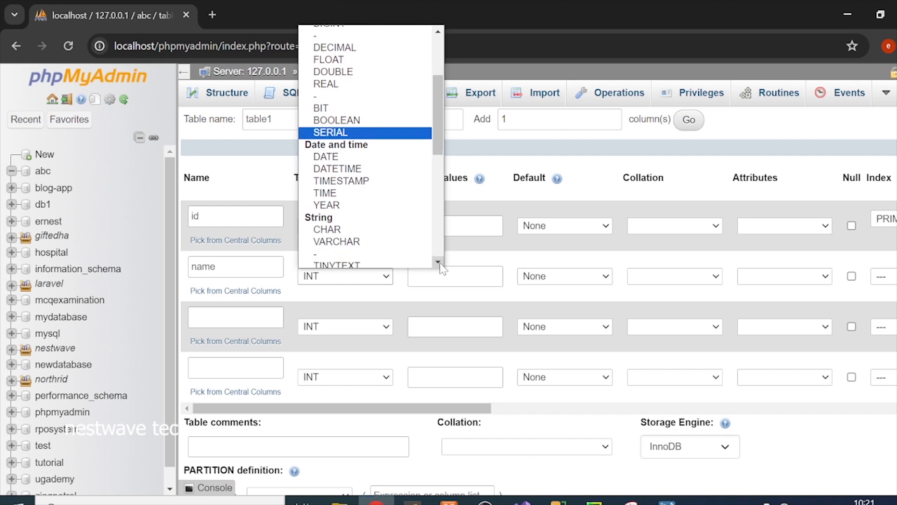
left_click(438, 263)
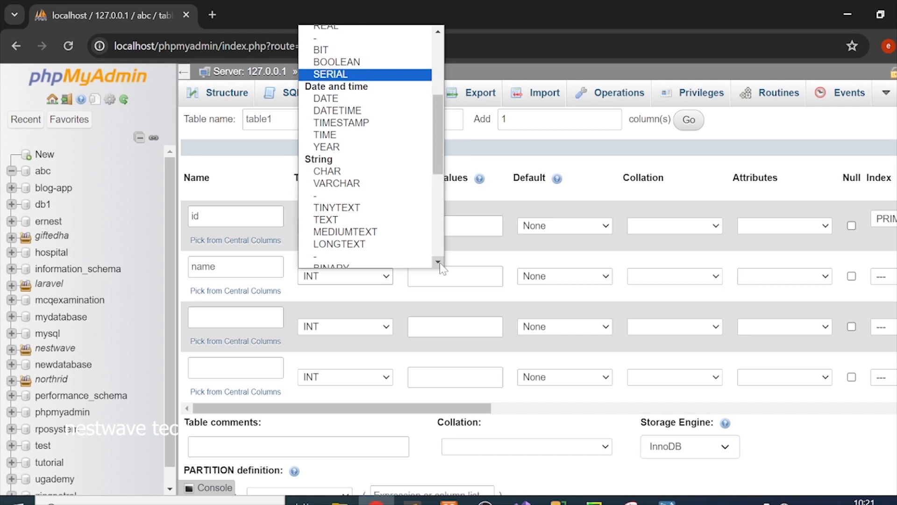
left_click(439, 263)
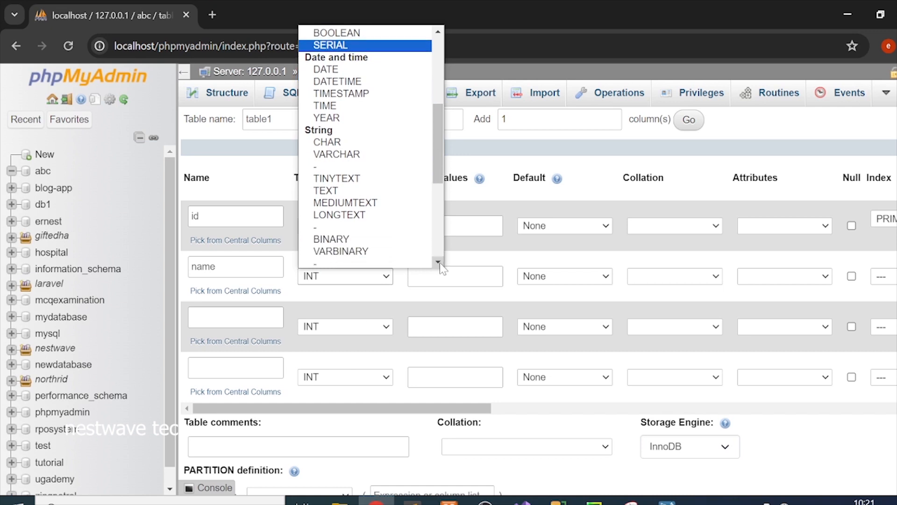
left_click(439, 263)
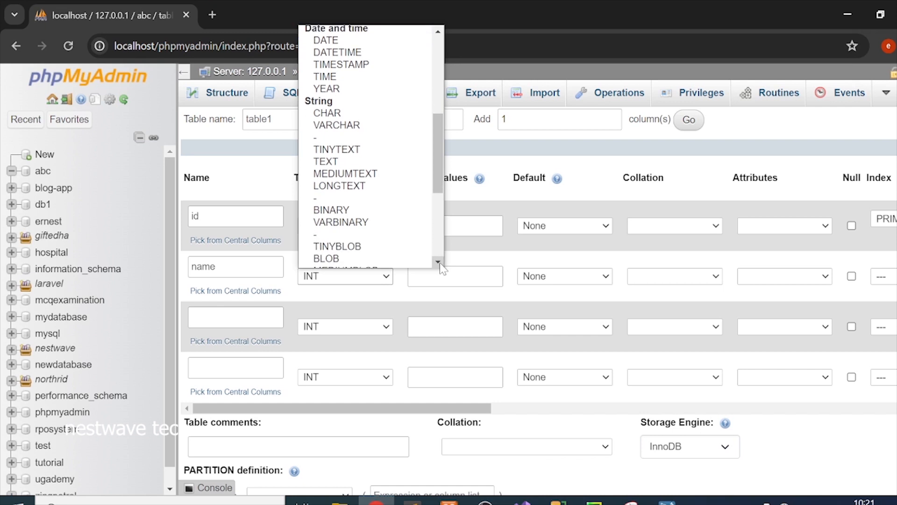
left_click(440, 262)
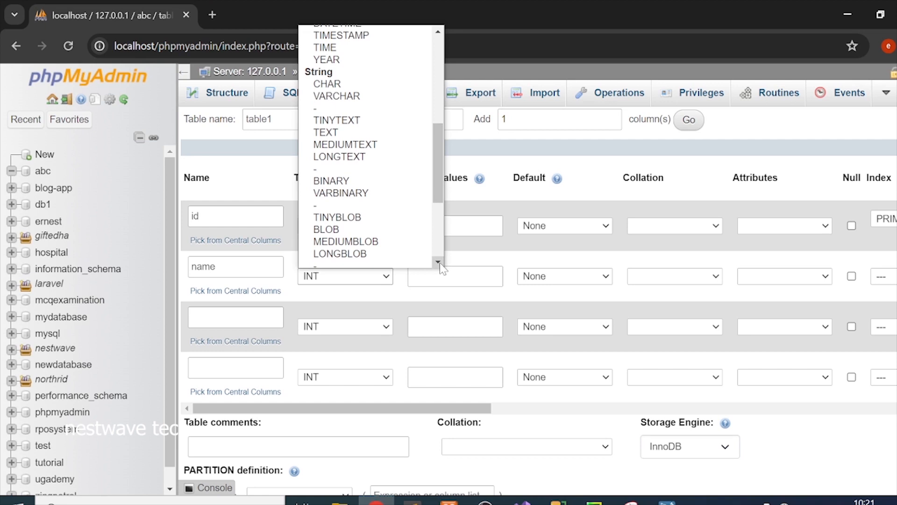
left_click(439, 263)
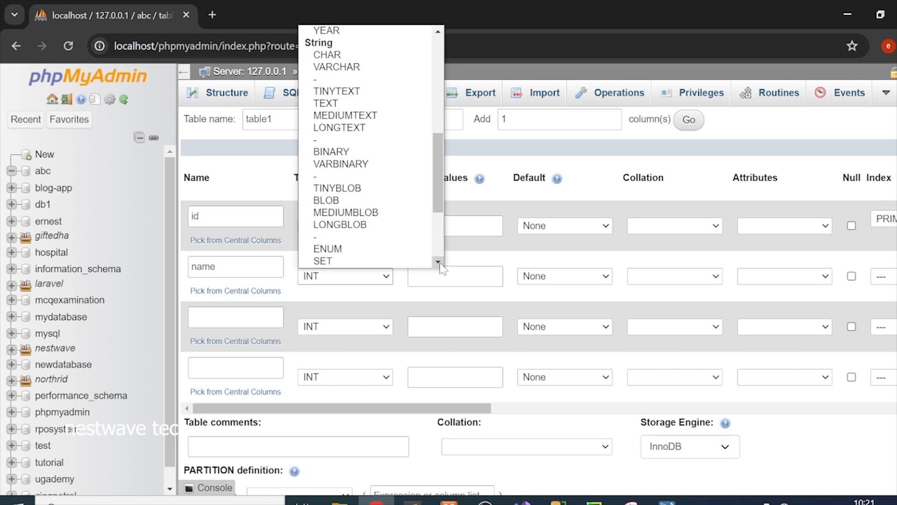
left_click(439, 263)
left_click(439, 263)
left_click(440, 263)
left_click(439, 262)
left_click(439, 262)
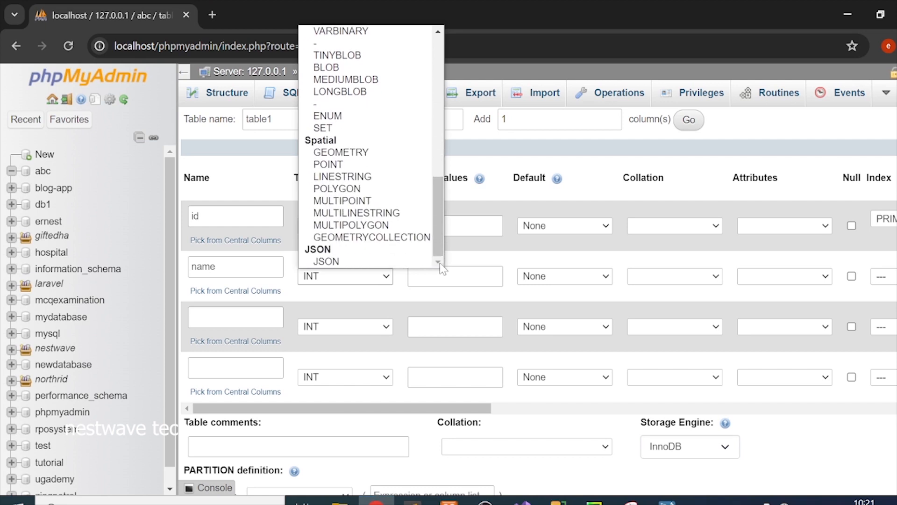
left_click(358, 292)
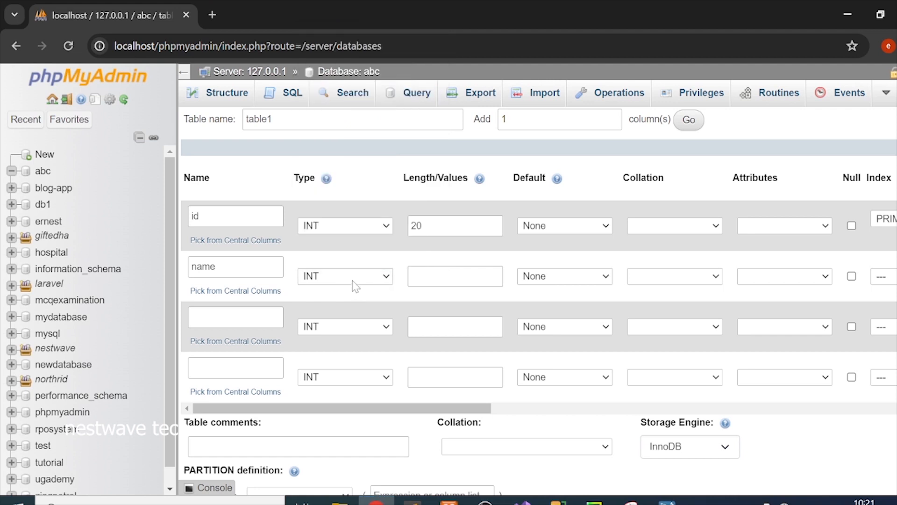
Set the name column's type to TEXT and its length to 200.
left_click(355, 282)
left_click(365, 57)
left_click(455, 277)
type("200")
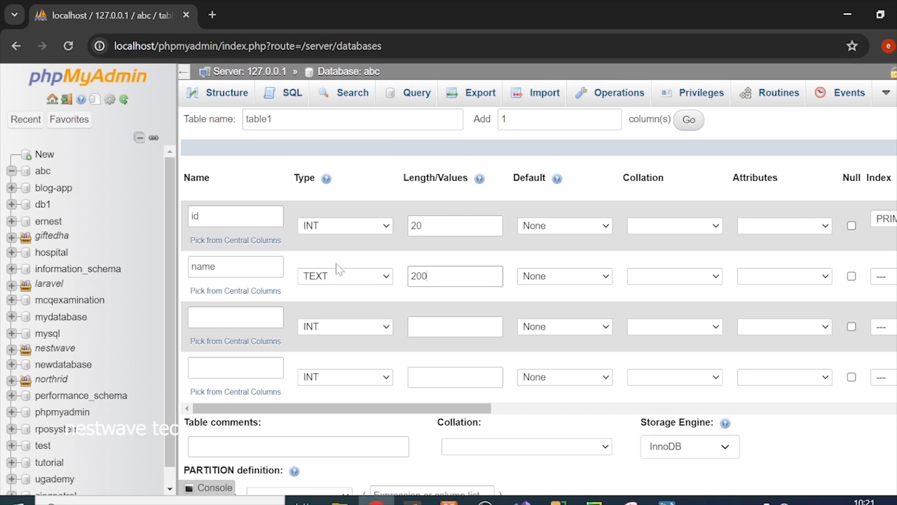
Define the third column as date with the DATE type and a length of 1.
left_click(234, 317)
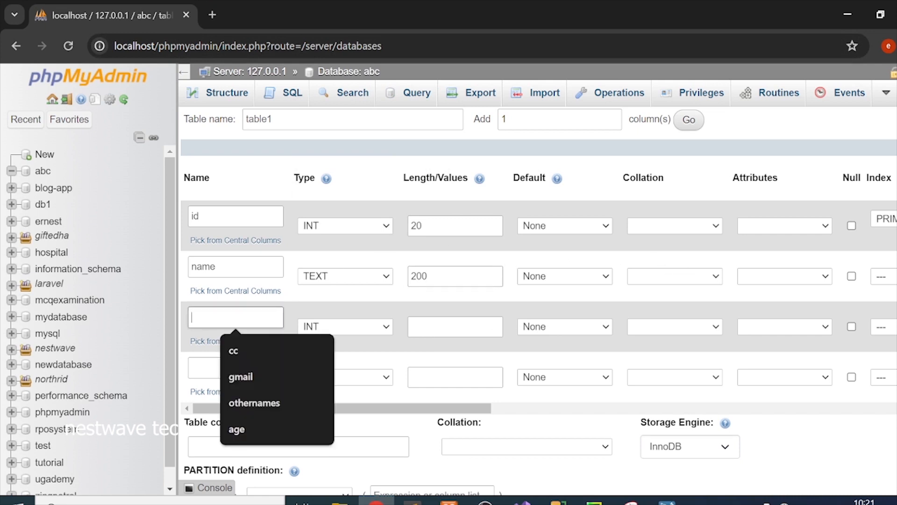
type("date")
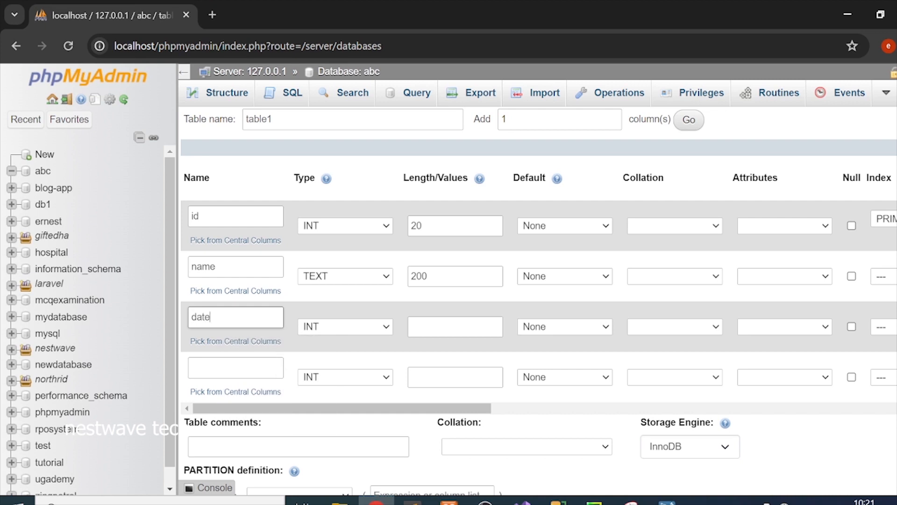
left_click(347, 327)
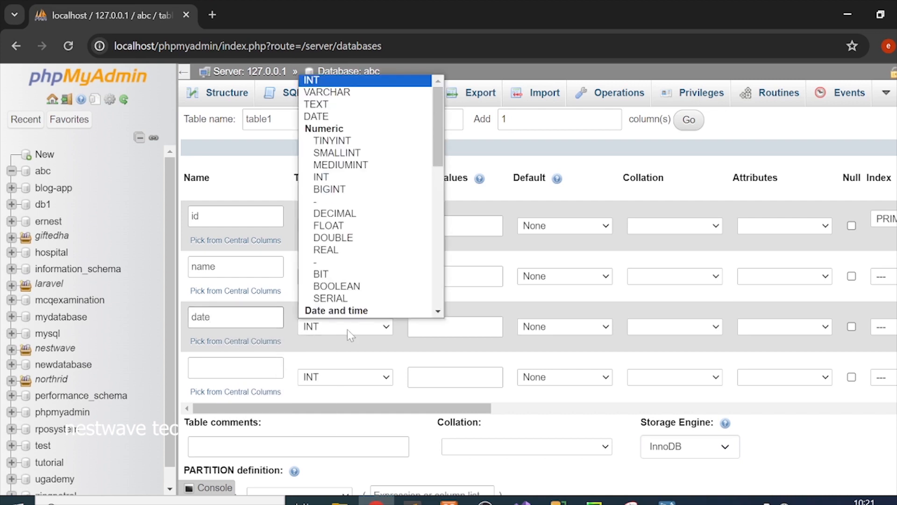
left_click(337, 117)
left_click(455, 327)
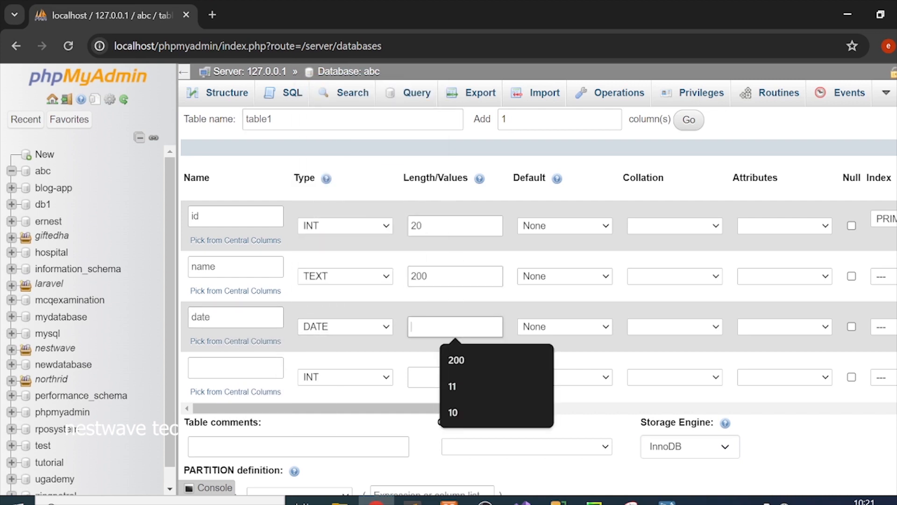
type("1")
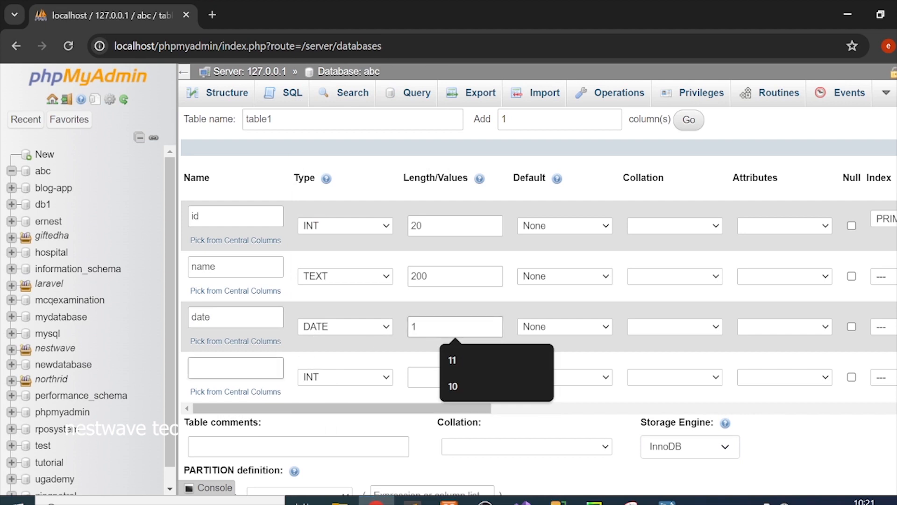
Name the fourth column "adress" with type VARCHAR, and change the name column's type to VARCHAR as well.
left_click(243, 367)
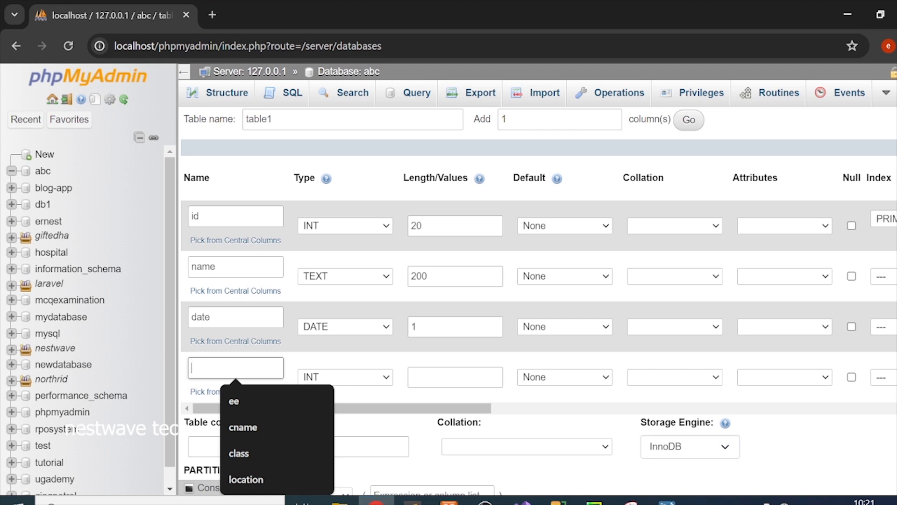
type("adre")
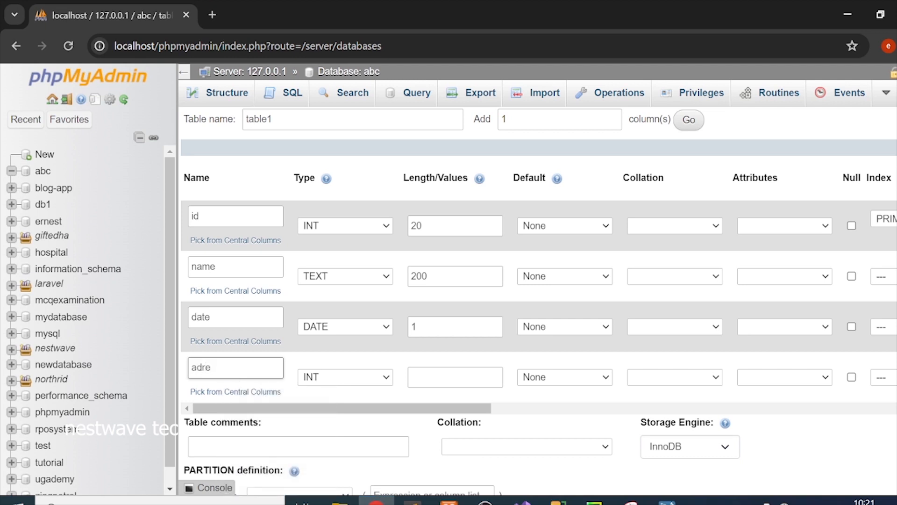
type("ss")
left_click(360, 388)
left_click(360, 380)
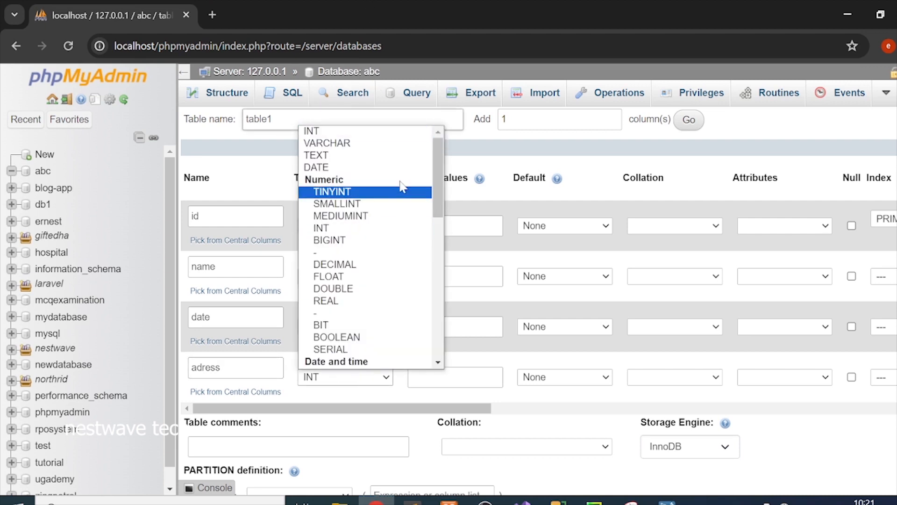
left_click(388, 146)
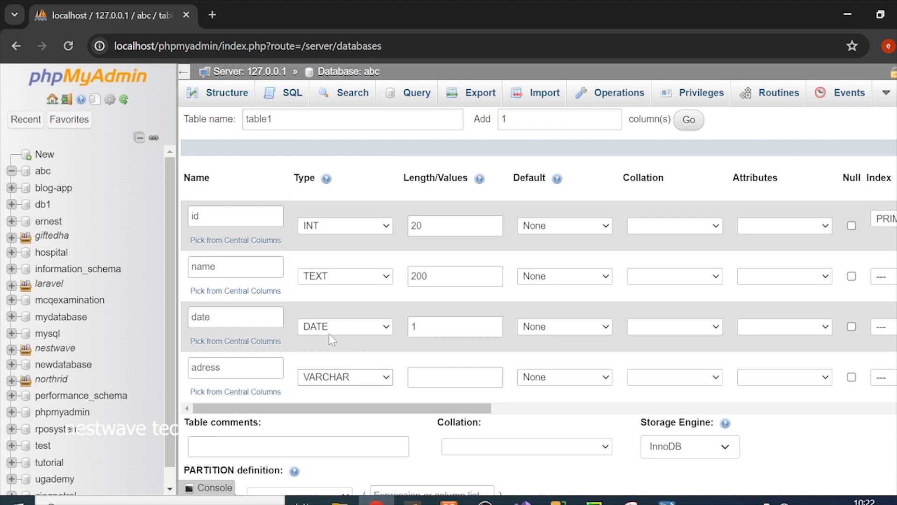
left_click(354, 276)
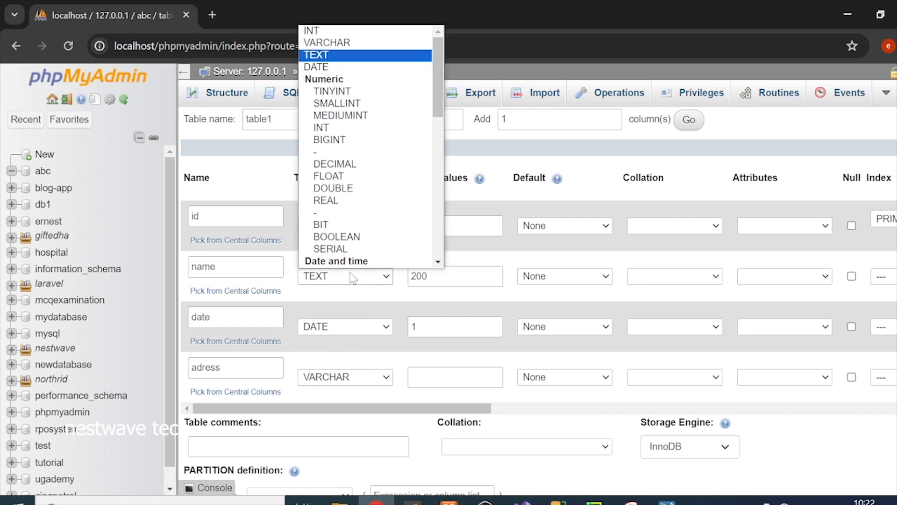
left_click(341, 43)
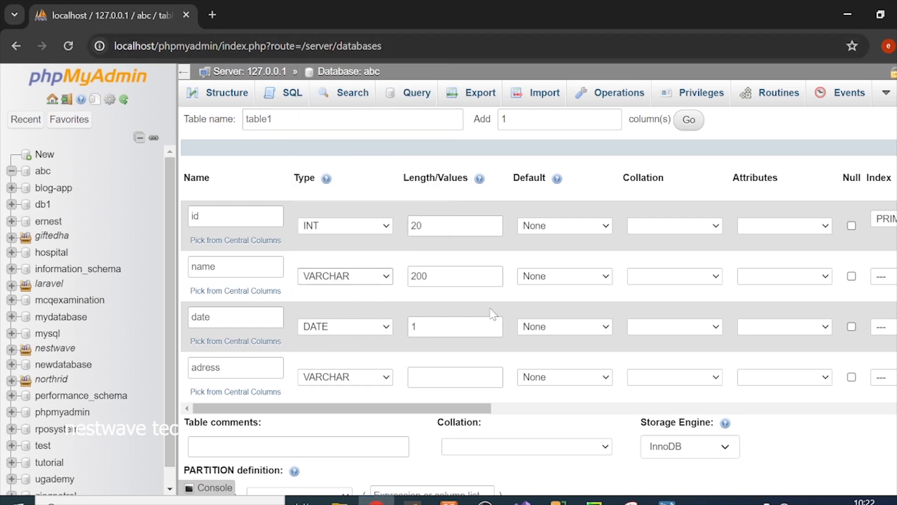
Set the adress column's length to 200 and save table1 in the abc database.
left_click(468, 376)
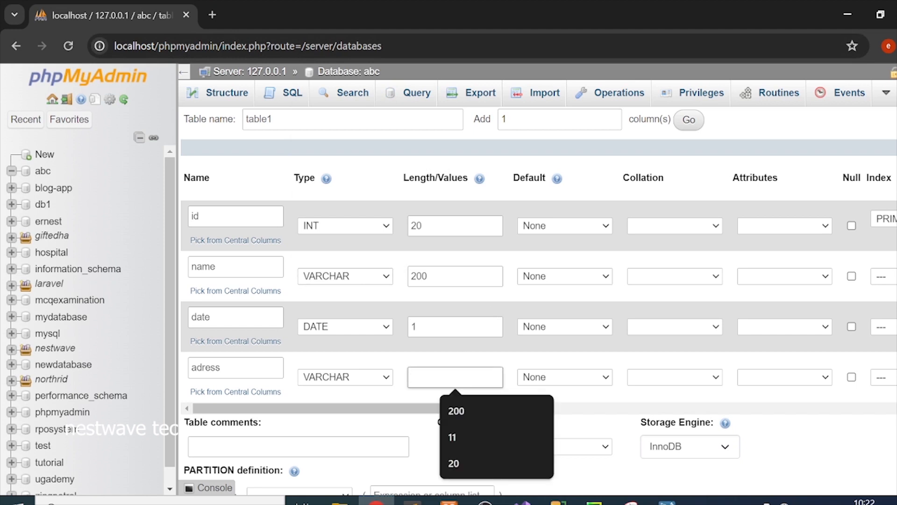
type("200")
scroll(516, 382, "down", 3)
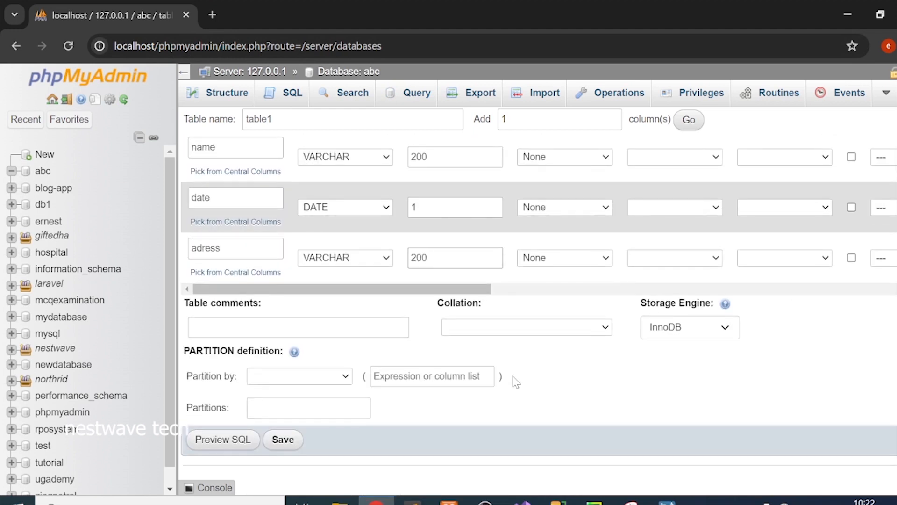
left_click(283, 440)
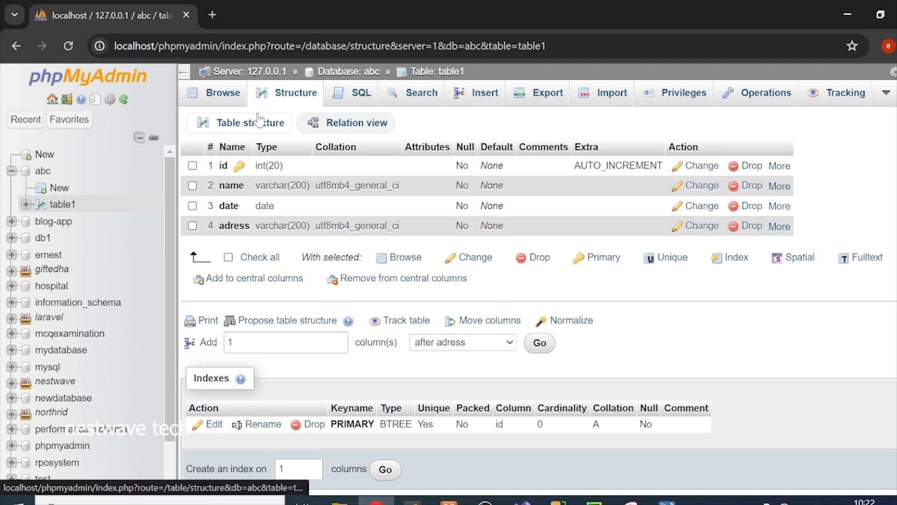
Browse table1's rows and preview the SELECT * and column-list SELECT query templates in its SQL editor.
left_click(237, 101)
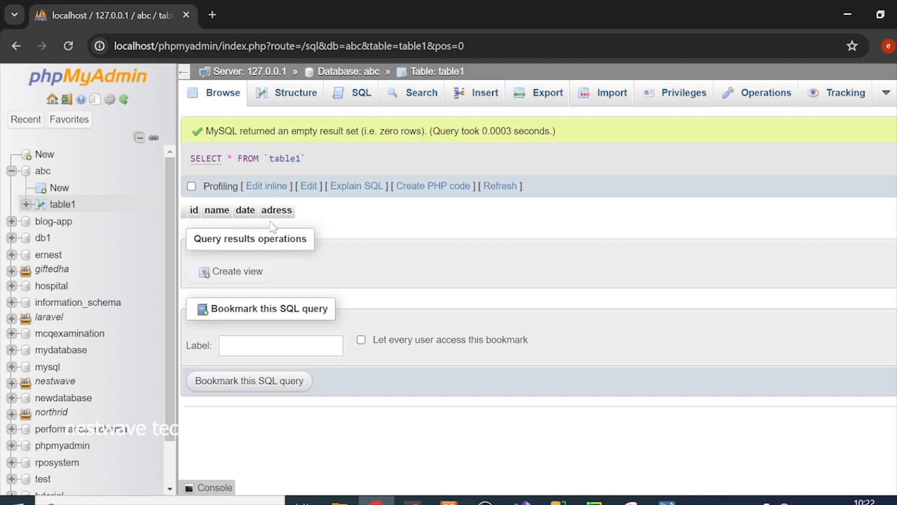
left_click(349, 101)
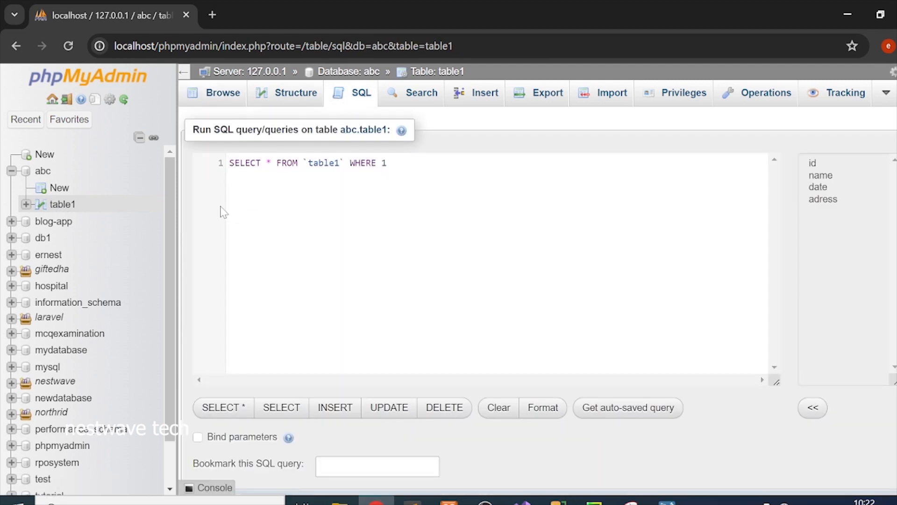
left_click(236, 409)
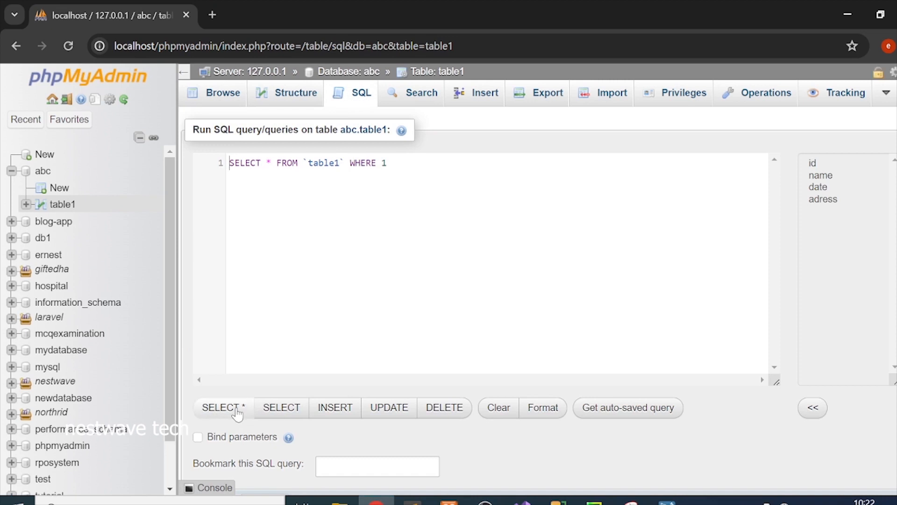
left_click(265, 412)
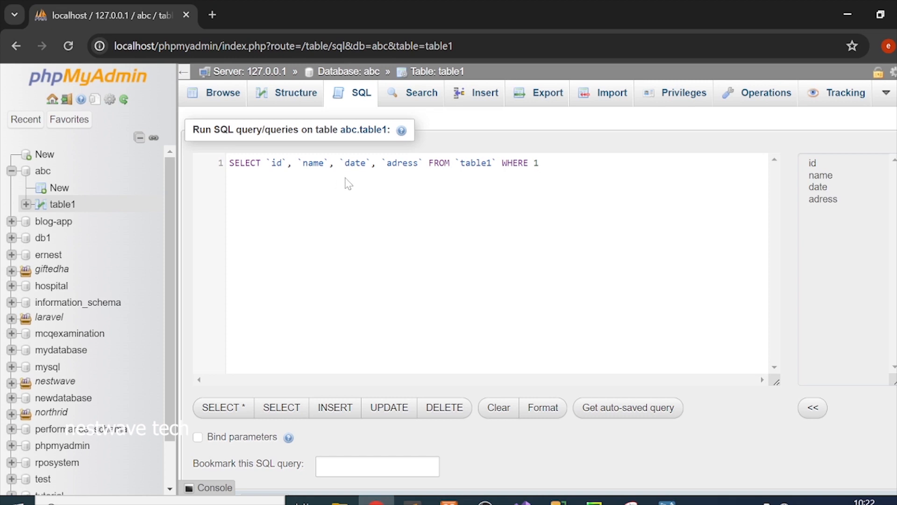
left_click(540, 181)
Load the INSERT query template for table1 and remove the id column and its [value-1] placeholder.
left_click(335, 407)
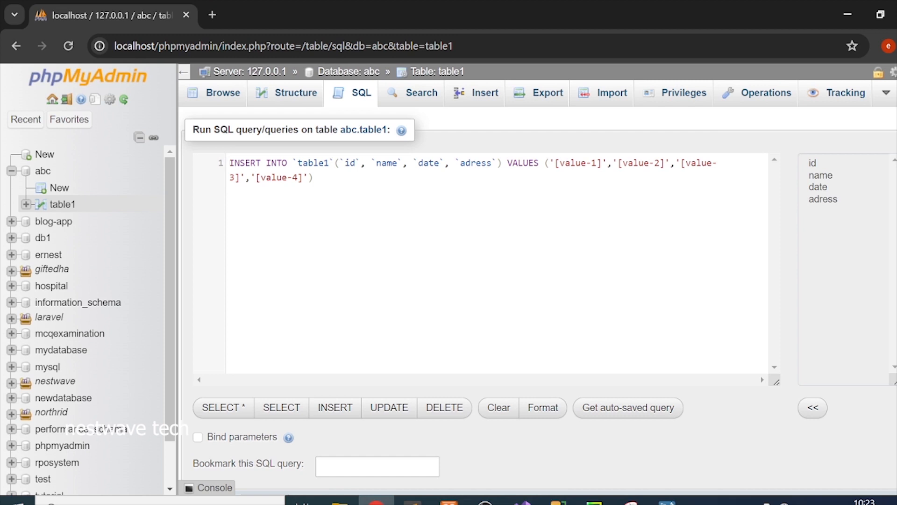
left_click_drag(372, 163, 339, 163)
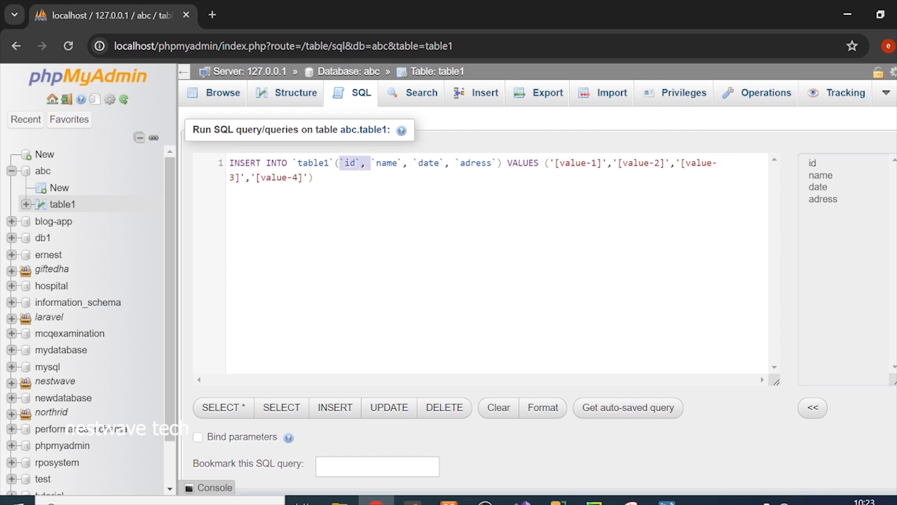
key("BackSpace")
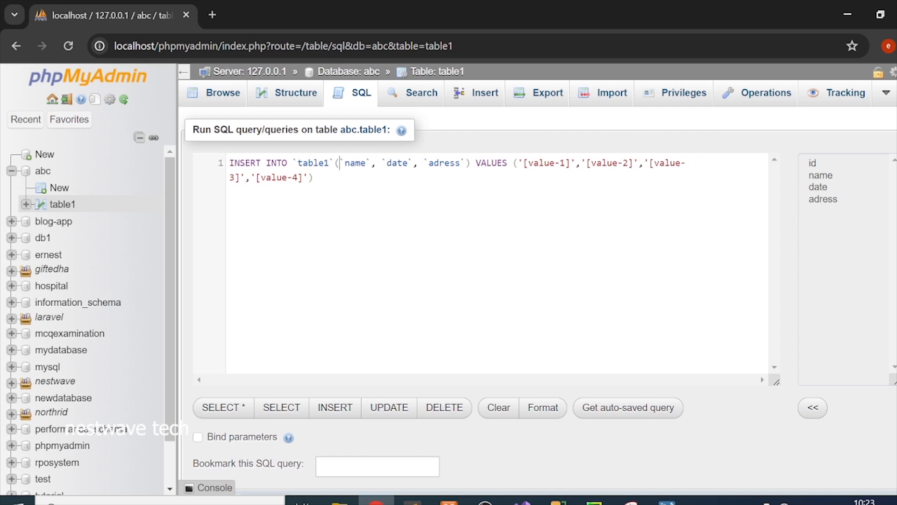
left_click_drag(581, 163, 523, 163)
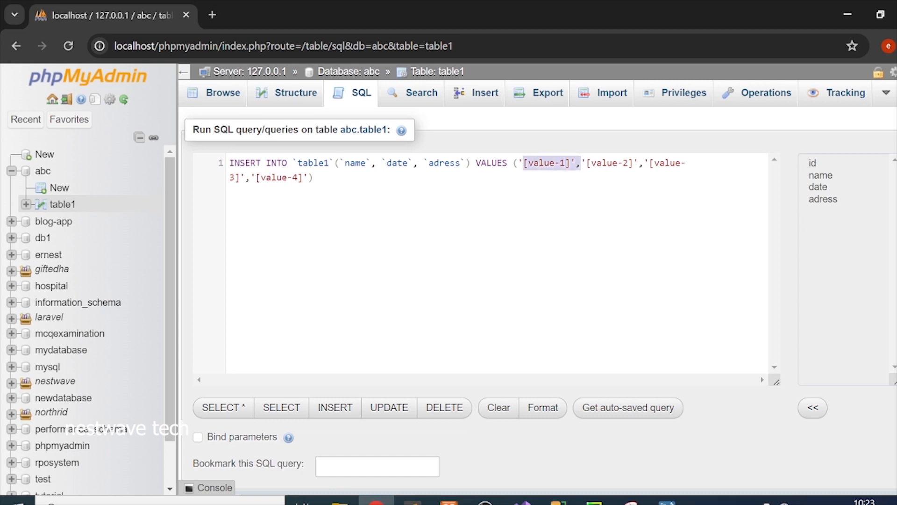
key("BackSpace")
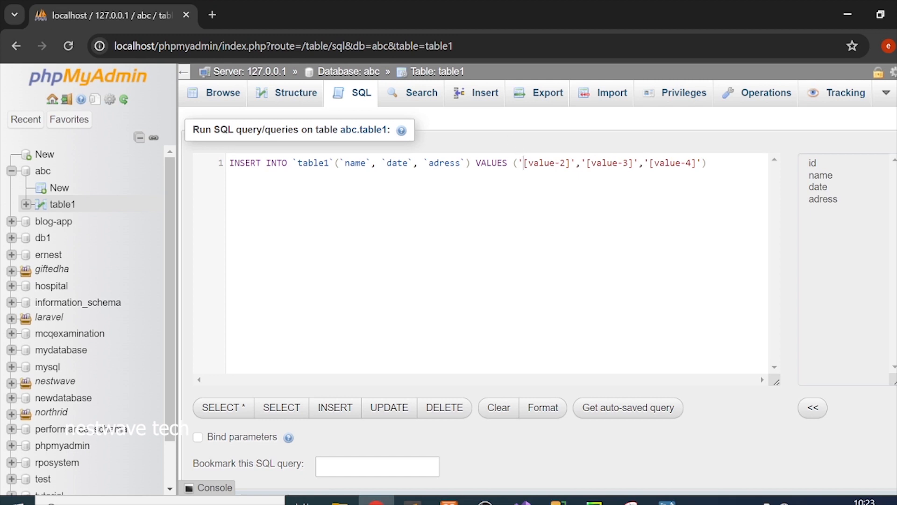
Replace the name placeholder in the INSERT query with nestwave and the date placeholder with 2020-08-12.
left_click_drag(571, 163, 523, 163)
type("nestwave")
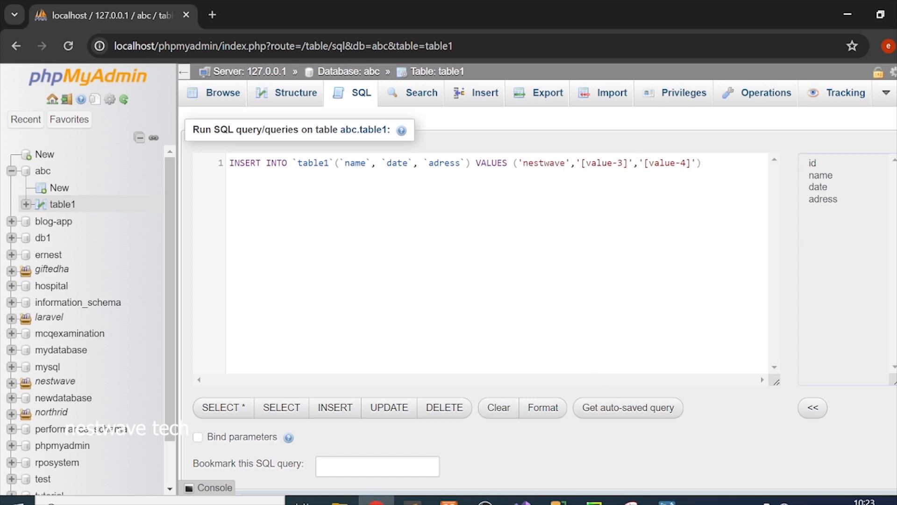
left_click_drag(628, 163, 581, 163)
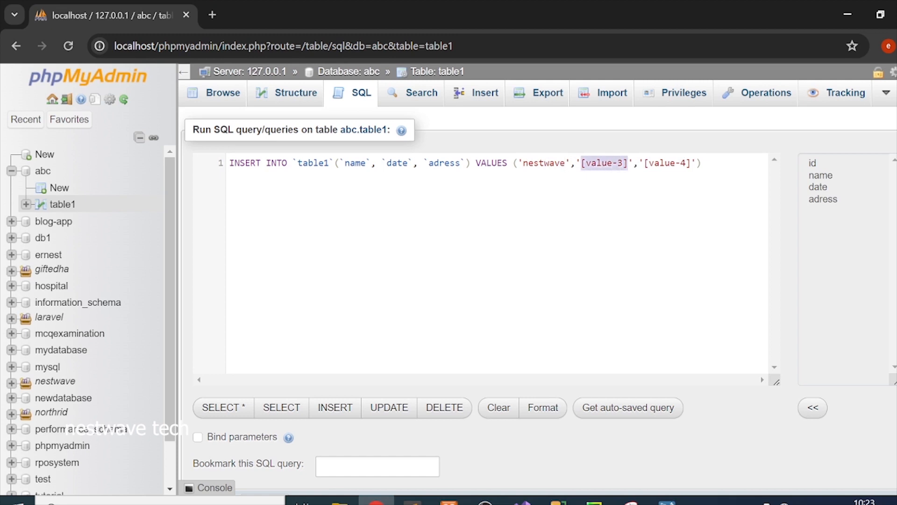
type("2020")
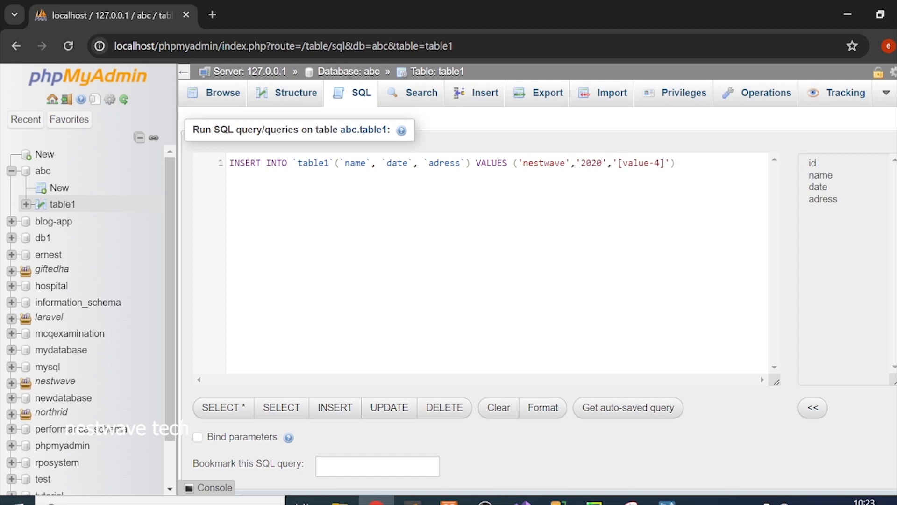
type("-0")
type("8")
type("012")
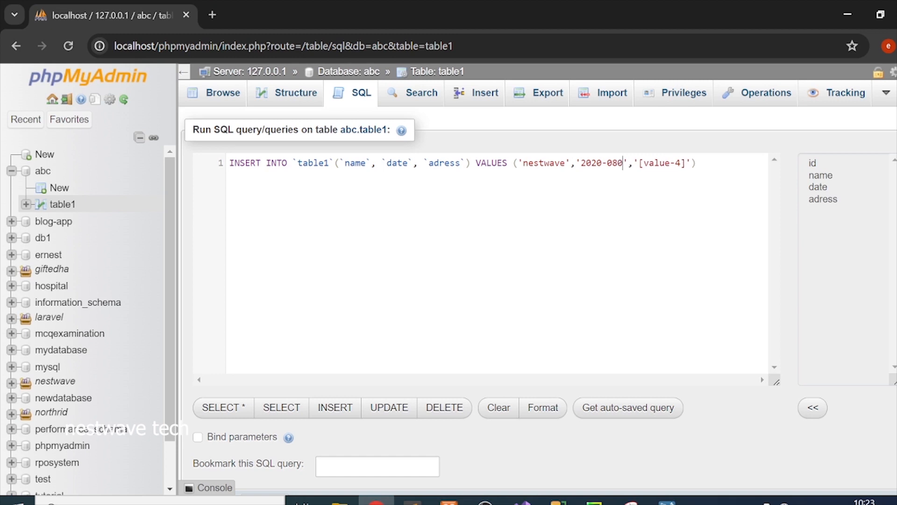
key("BackSpace")
key("BackSpace")
key("BackSpace")
type("-12")
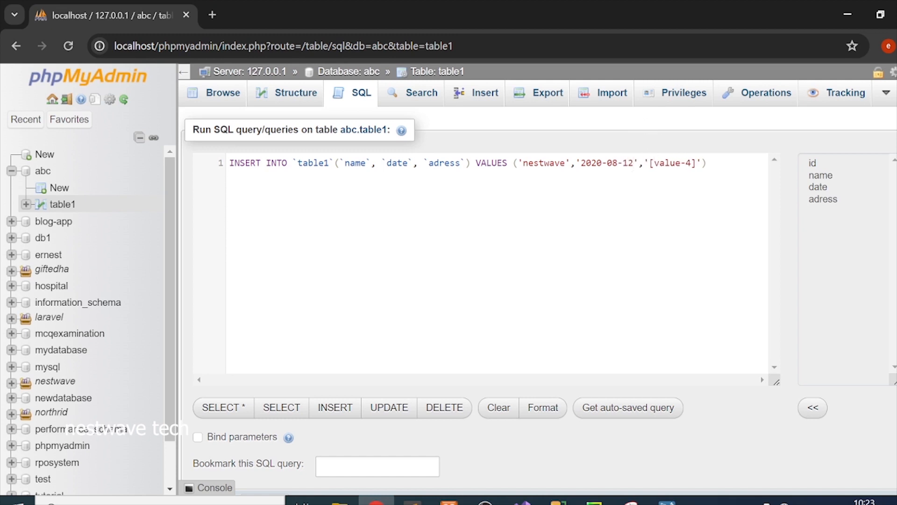
Replace the adress placeholder with newyork and run the INSERT query on table1.
key("shift+Left")
key("shift+Left")
key("shift+Left")
key("shift+Left")
key("shift+Left")
key("shift+Left")
key("shift+Left")
key("shift+Left")
key("shift+Left")
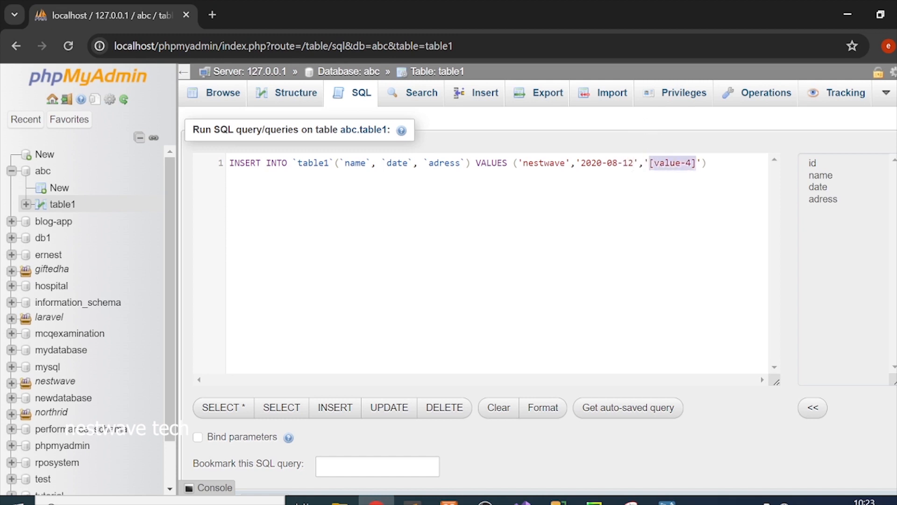
type("new")
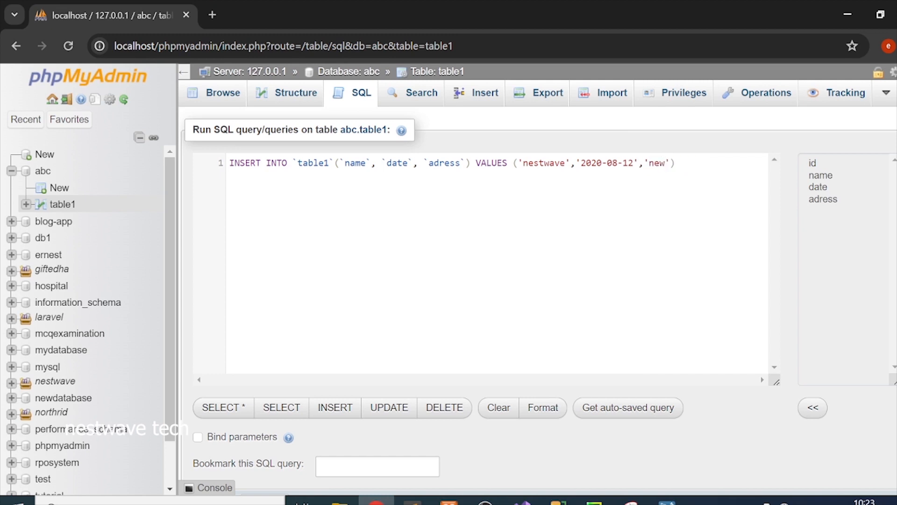
type("tork")
key("Left")
key("Left")
key("Left")
key("BackSpace")
type("y")
scroll(546, 300, "down", 1)
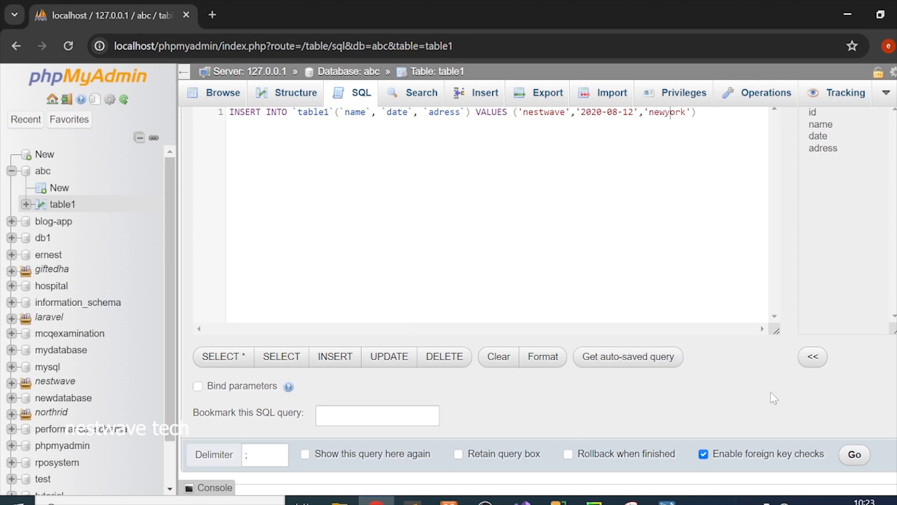
left_click(847, 462)
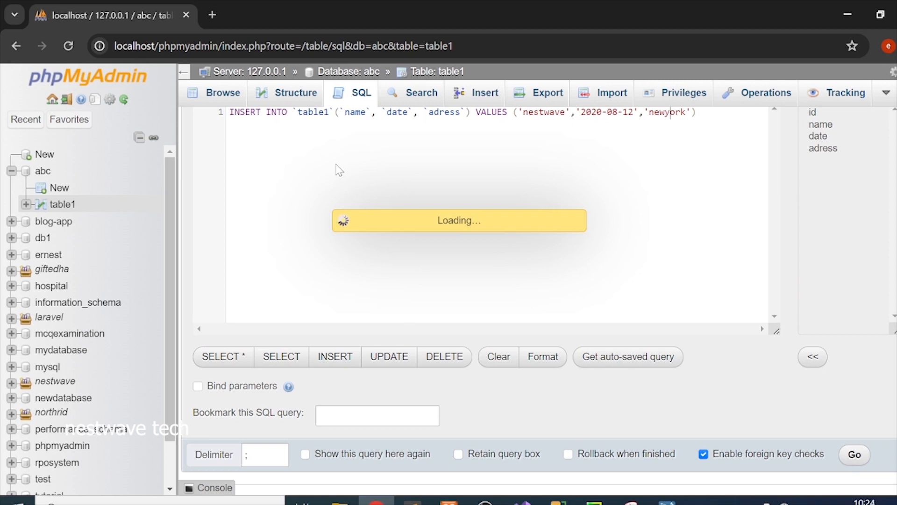
scroll(423, 268, "down", 1)
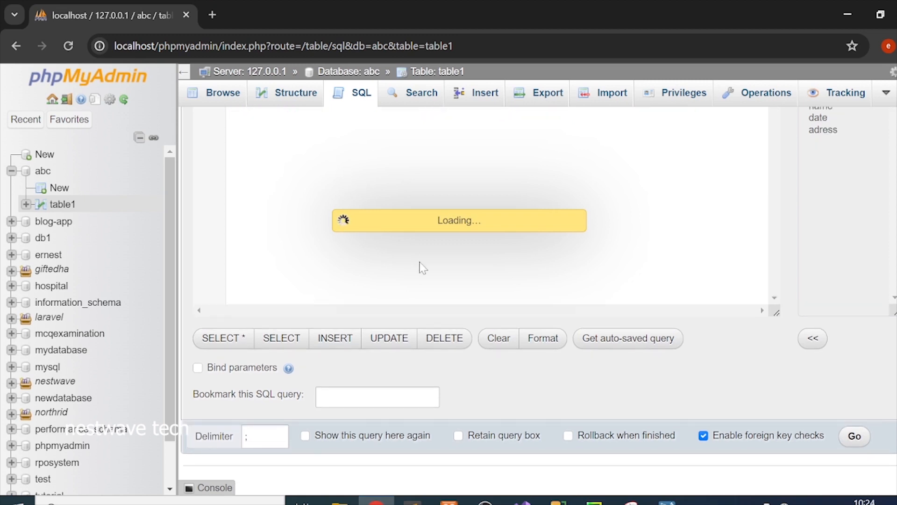
scroll(423, 267, "up", 2)
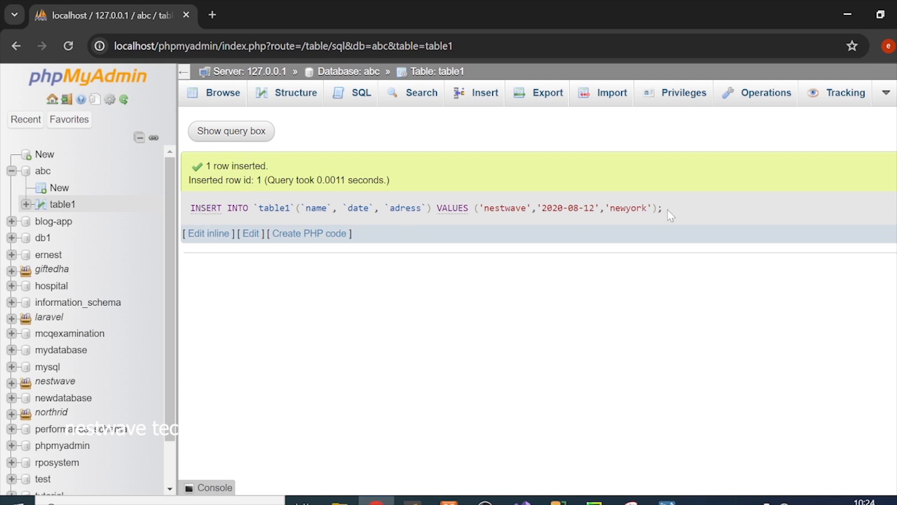
Review the executed INSERT statement and browse the rows of table1.
left_click_drag(662, 207, 232, 208)
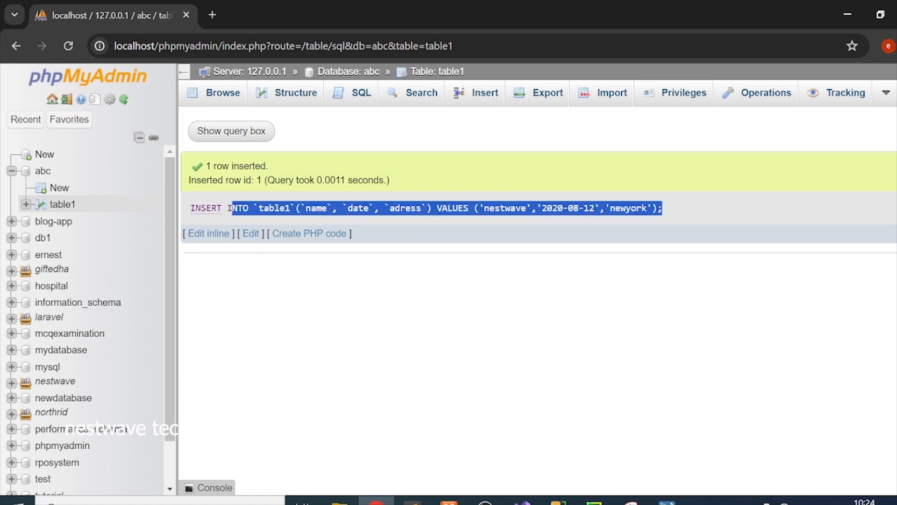
left_click(233, 208)
left_click(217, 99)
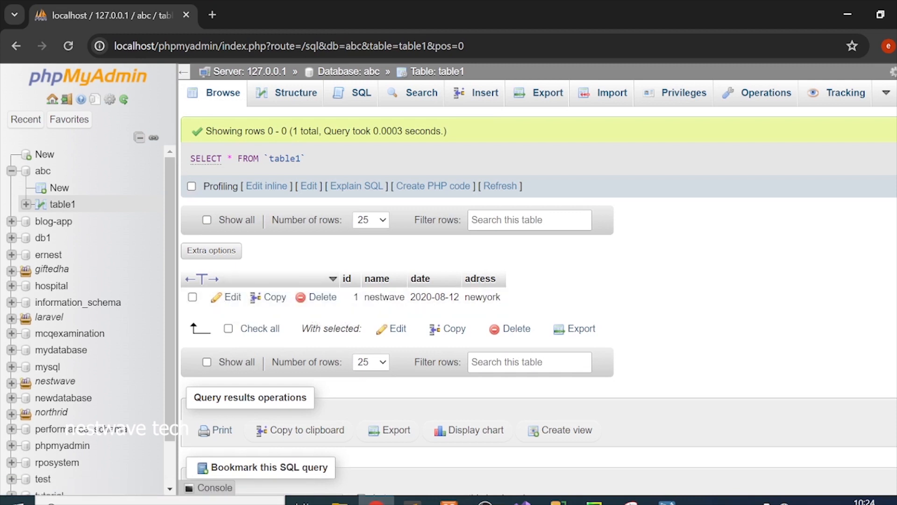
Edit the row with id 1, changing its name to nestwave123, and save it.
left_click(232, 299)
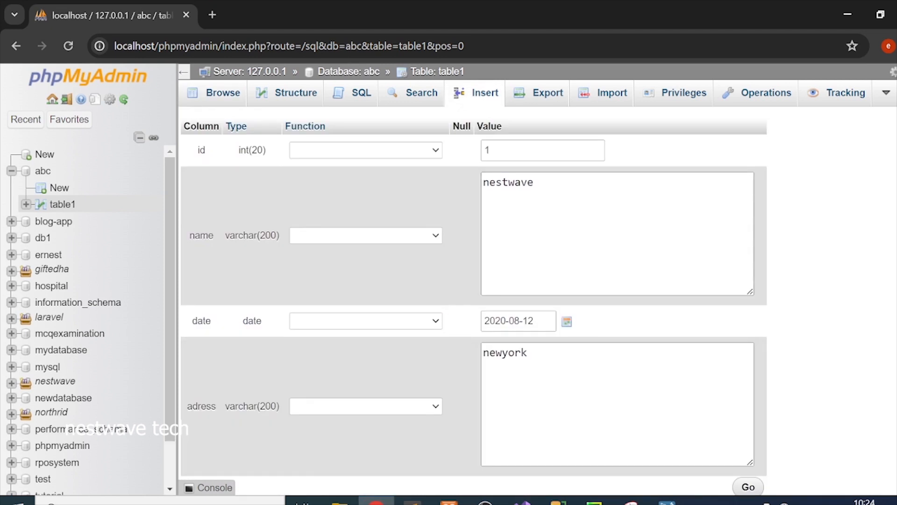
left_click(535, 183)
type("123")
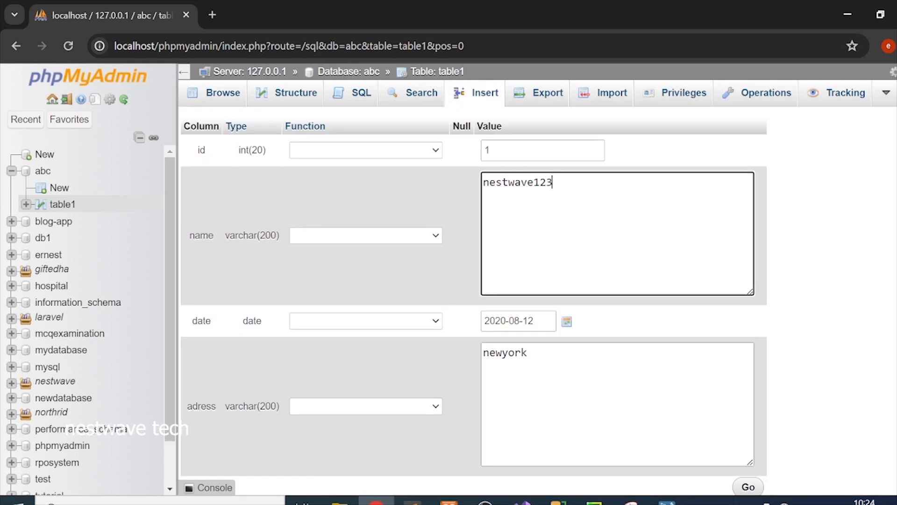
scroll(537, 299, "down", 3)
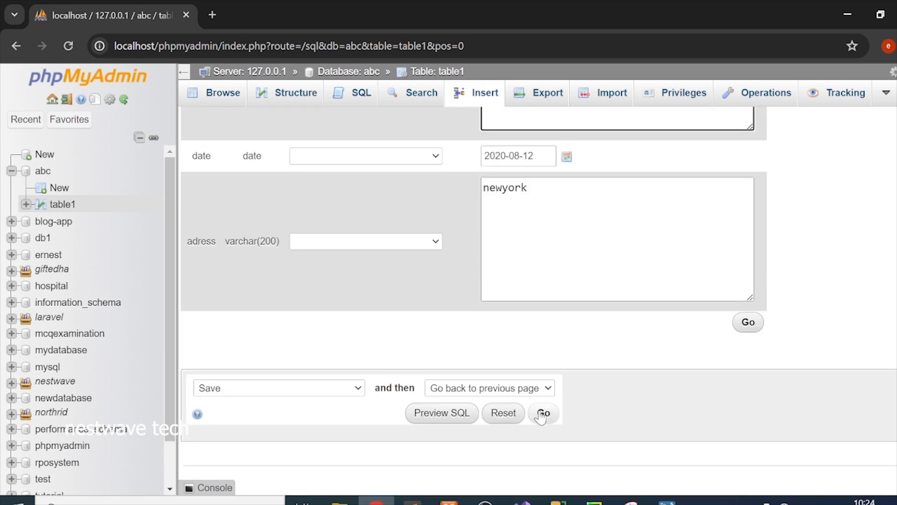
left_click(542, 414)
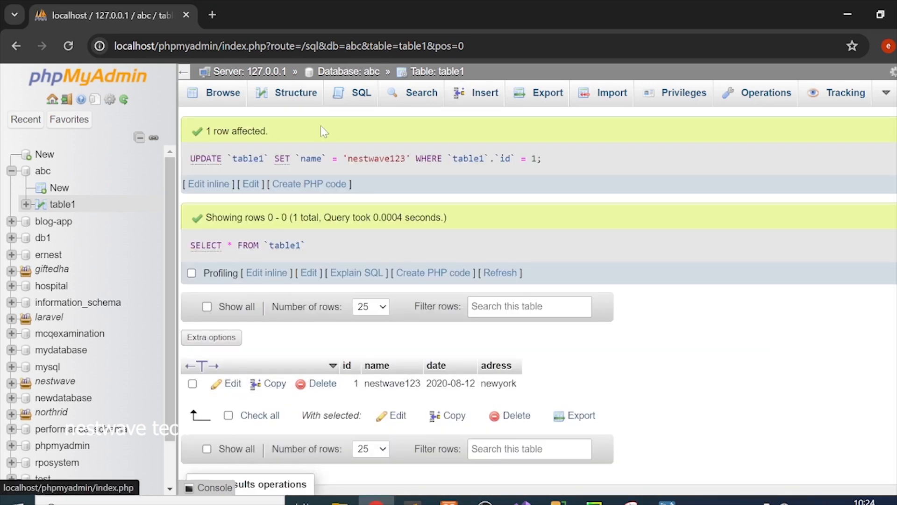
Copy the nestwave123 row as a new row of table1 with the name abdcefdf.
left_click(222, 92)
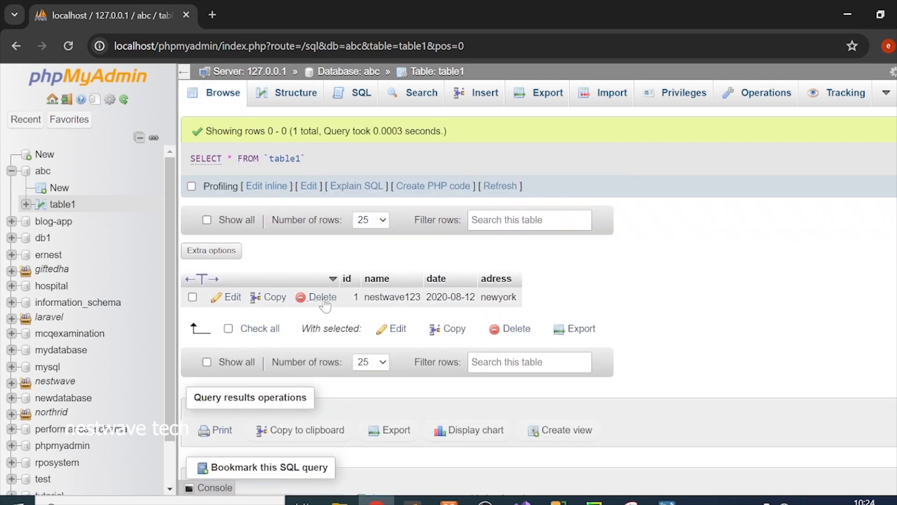
left_click(281, 300)
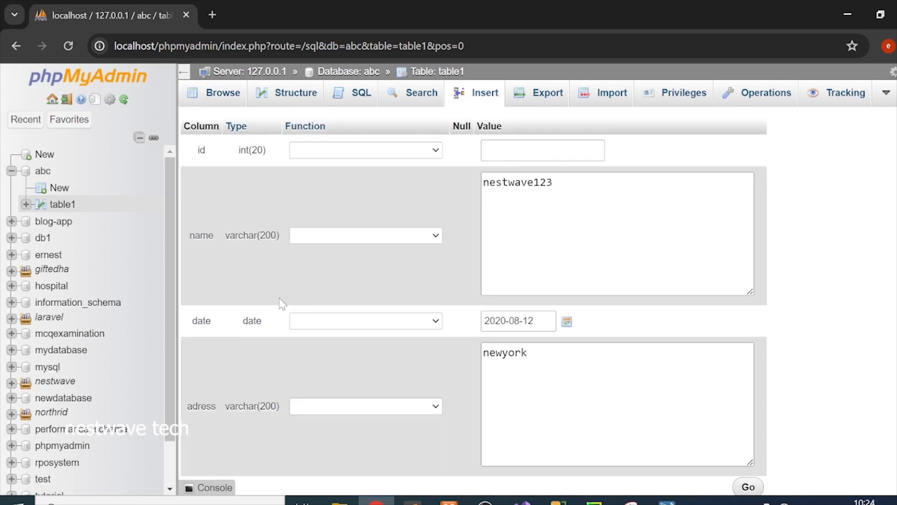
scroll(633, 248, "down", 2)
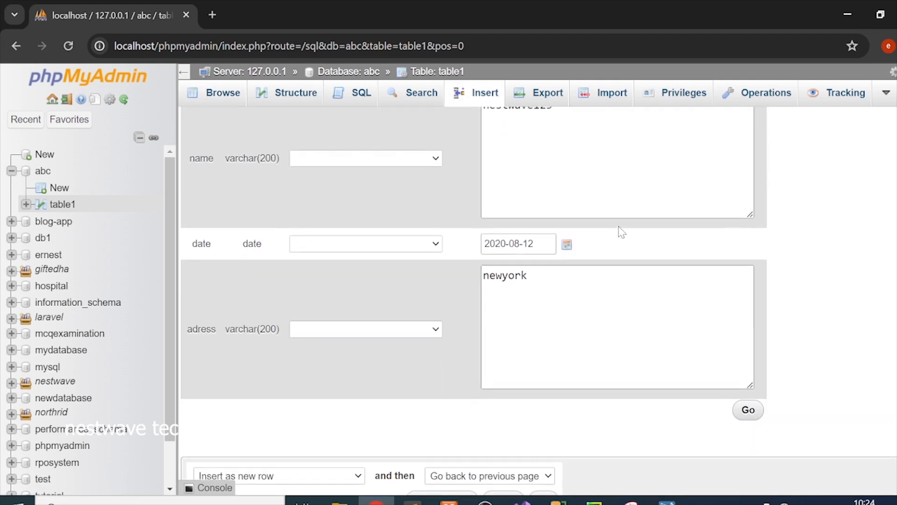
scroll(619, 230, "up", 2)
left_click_drag(555, 182, 467, 185)
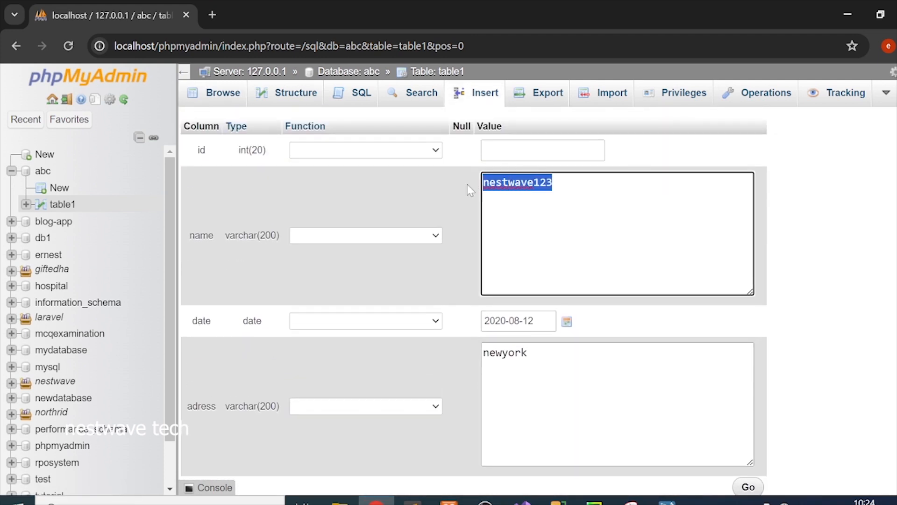
type("abdce")
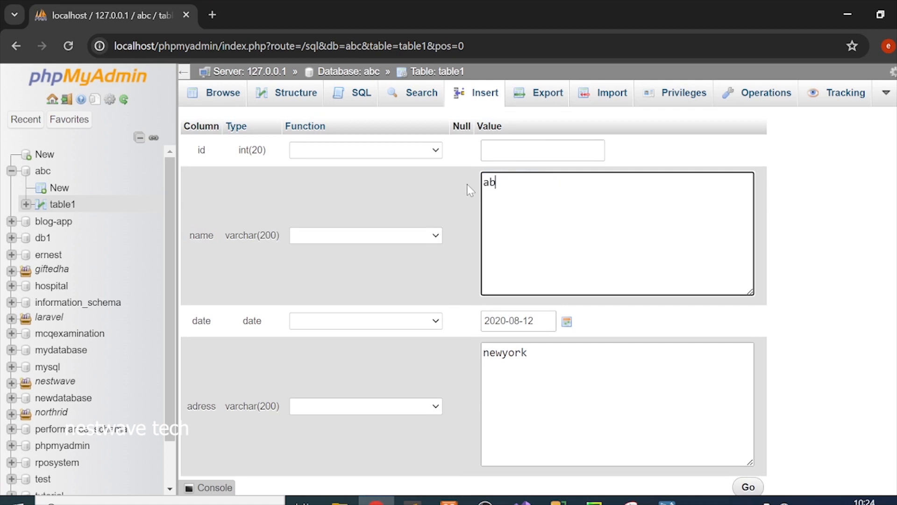
type("fdf")
scroll(542, 327, "down", 4)
left_click(542, 413)
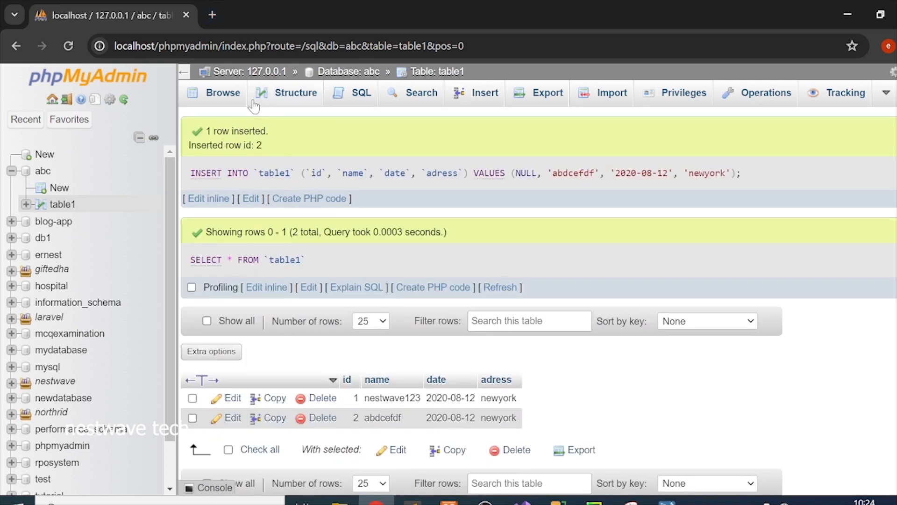
Select all rows in table1's browse view, and open the table's structure.
left_click(223, 93)
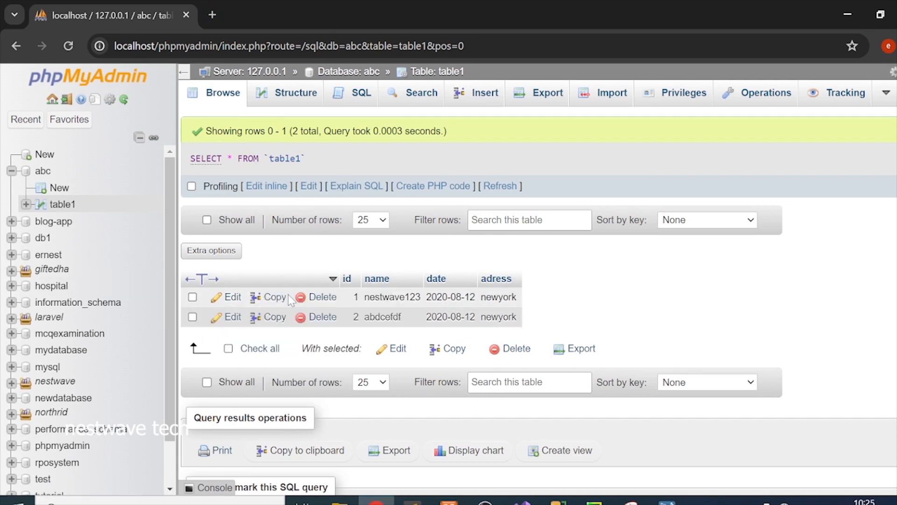
left_click(228, 348)
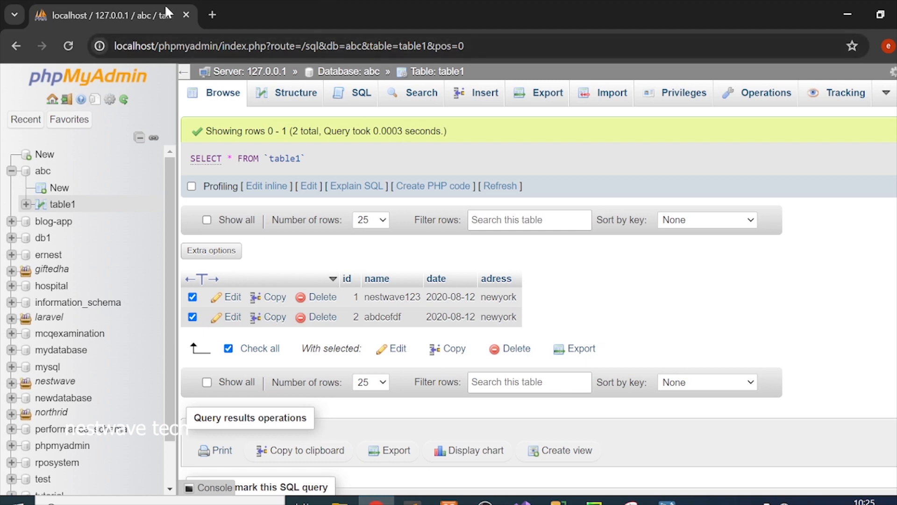
left_click(309, 95)
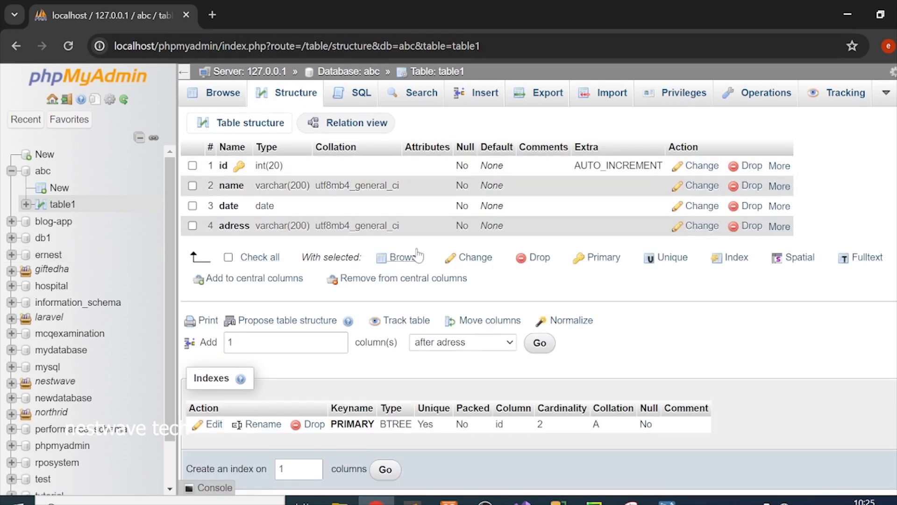
Rename table1's name column to first_name and save the change.
left_click(702, 186)
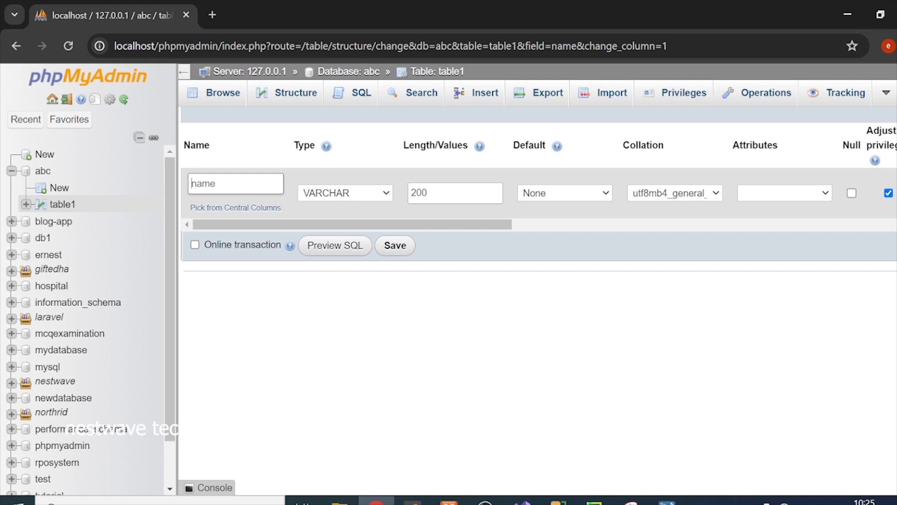
type("first_")
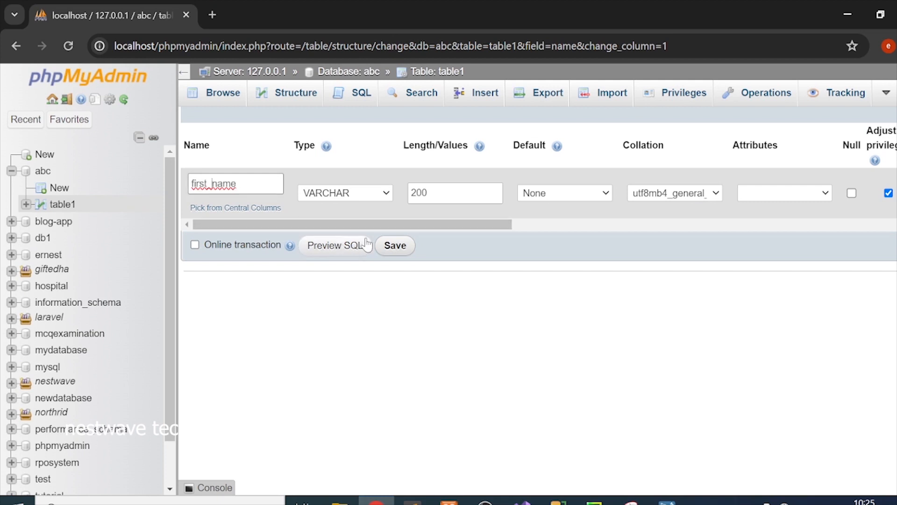
left_click(387, 247)
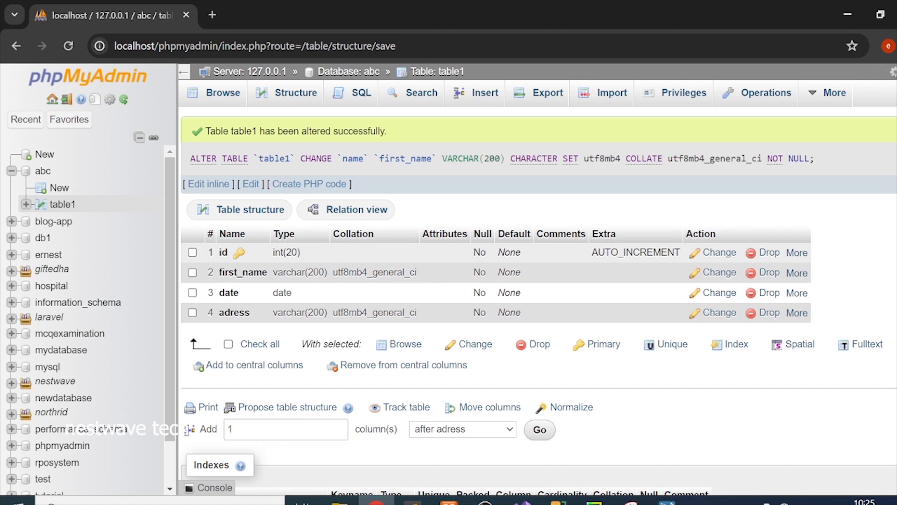
Review the id column's AUTO_INCREMENT attribute and the index and partition sections of table1's structure.
left_click_drag(592, 252, 681, 253)
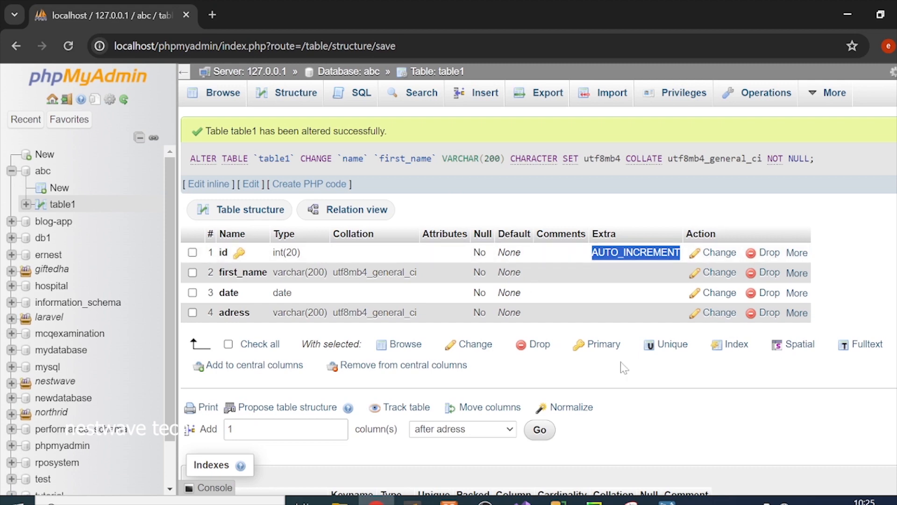
scroll(604, 413, "down", 5)
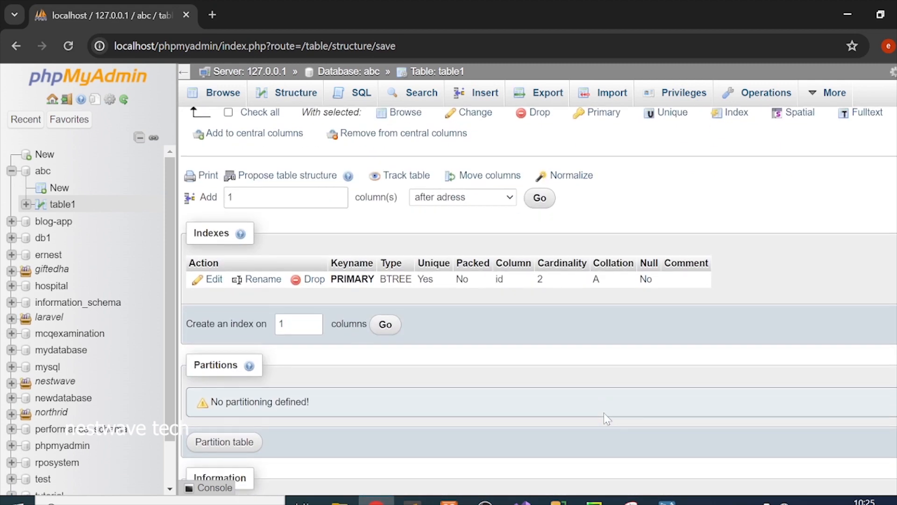
scroll(603, 413, "down", 4)
scroll(604, 413, "up", 9)
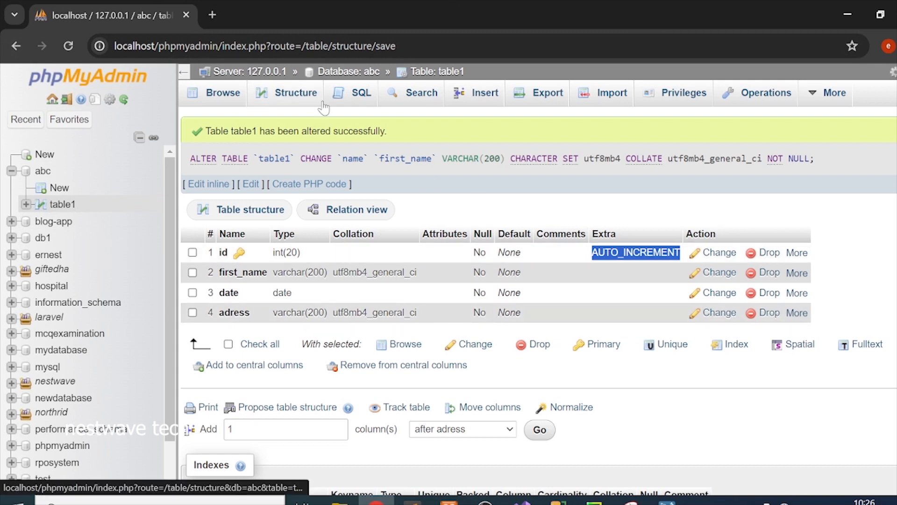
Draft an UPDATE query for table1 from the template, with the condition WHERE id="1";.
left_click(359, 97)
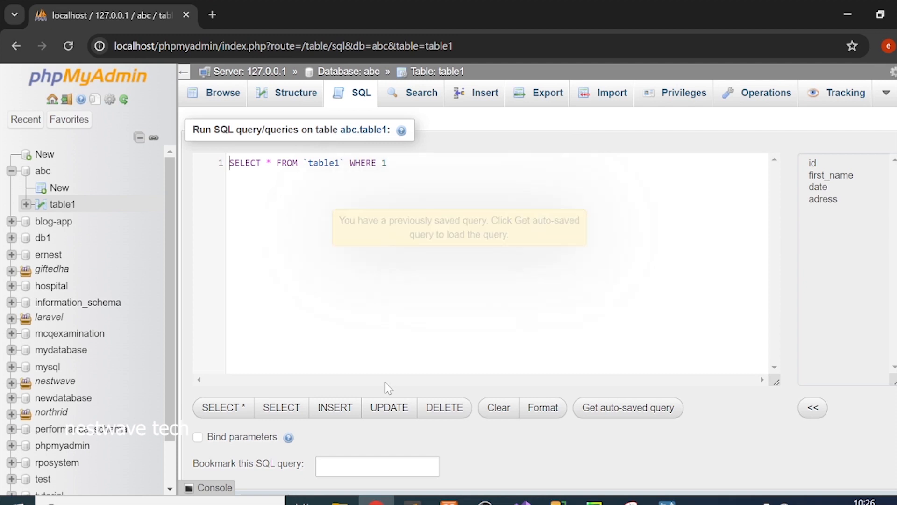
left_click(401, 407)
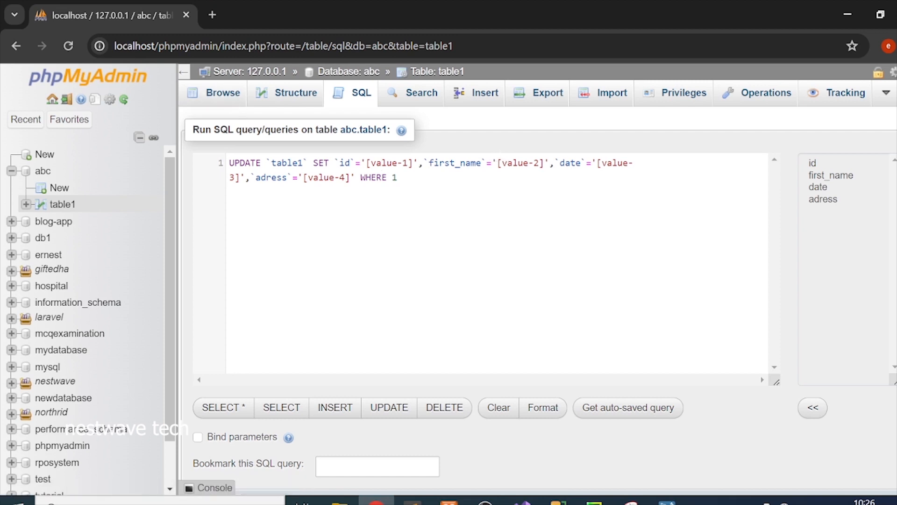
left_click_drag(430, 189, 271, 156)
left_click(398, 178)
type("id=\"\"")
key("BackSpace")
type("1\";")
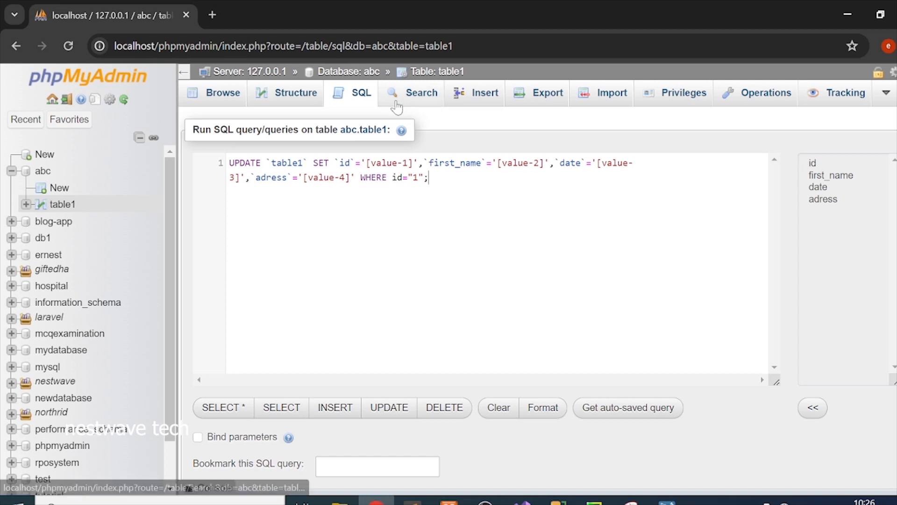
Discard the drafted query and look through table1's search form and insert form.
left_click(421, 100)
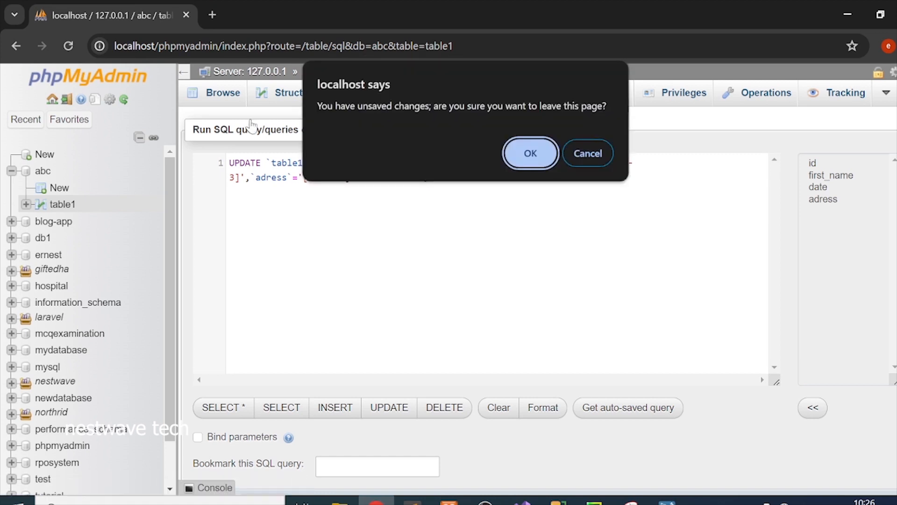
left_click(542, 165)
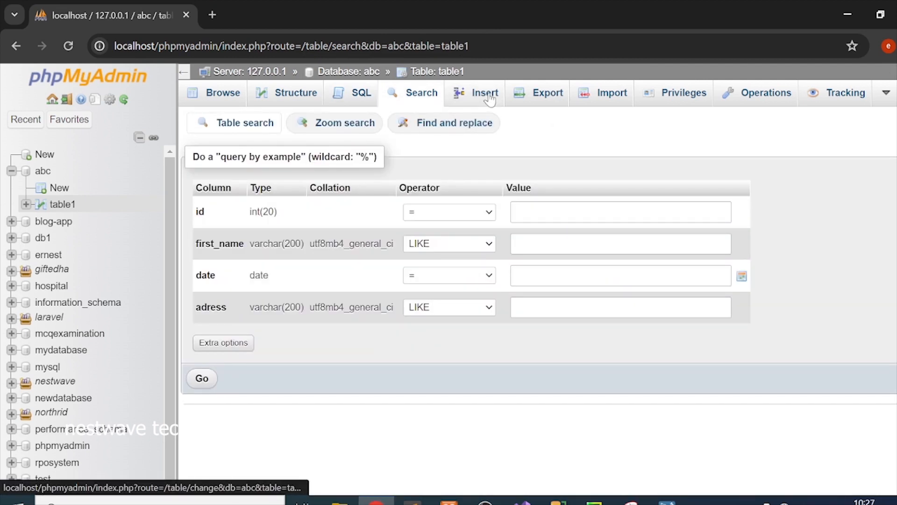
left_click(490, 99)
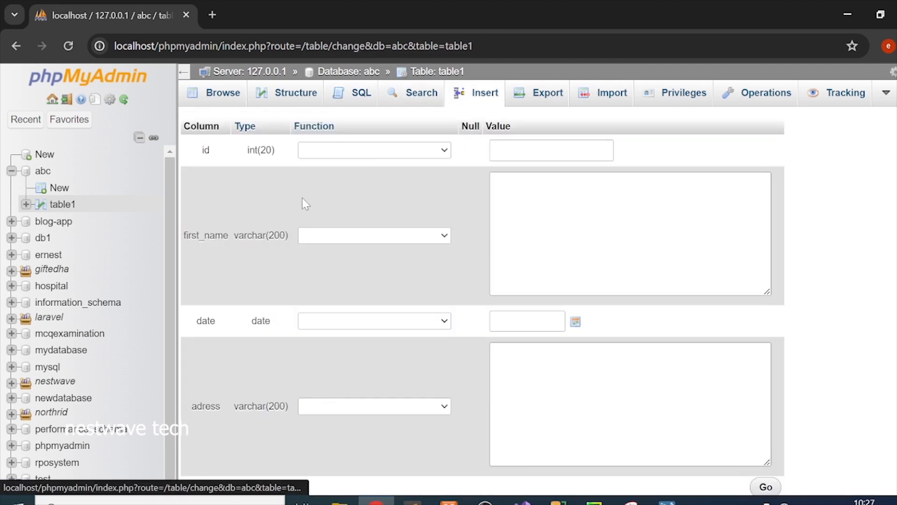
scroll(483, 302, "down", 5)
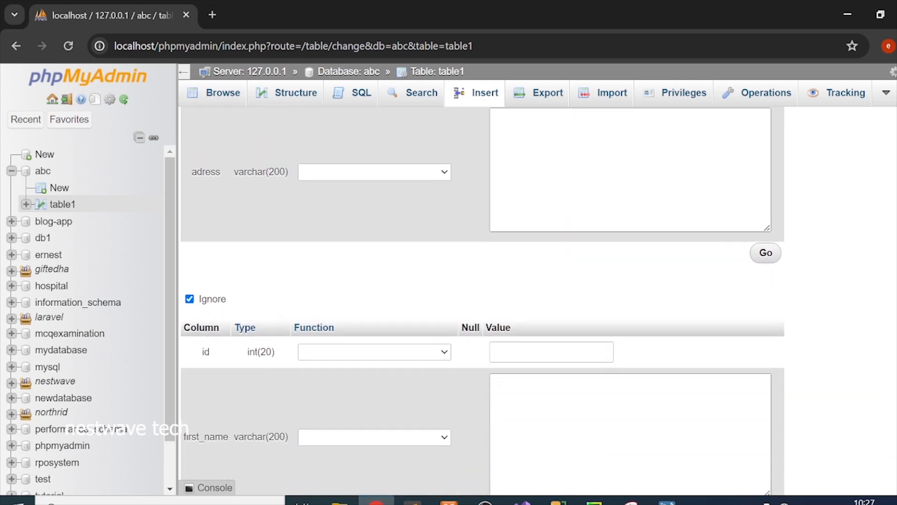
scroll(483, 302, "up", 5)
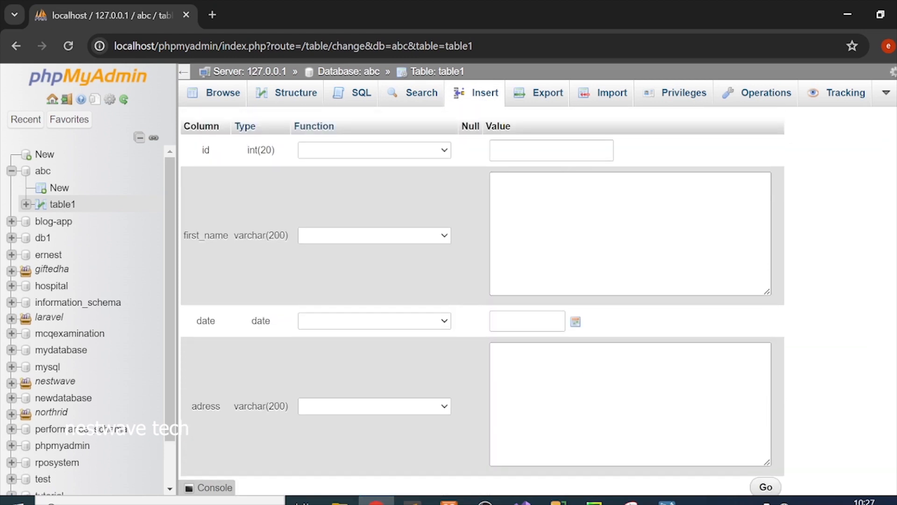
Examine the export options for table1, including the export method, the available formats and the row settings.
left_click(611, 90)
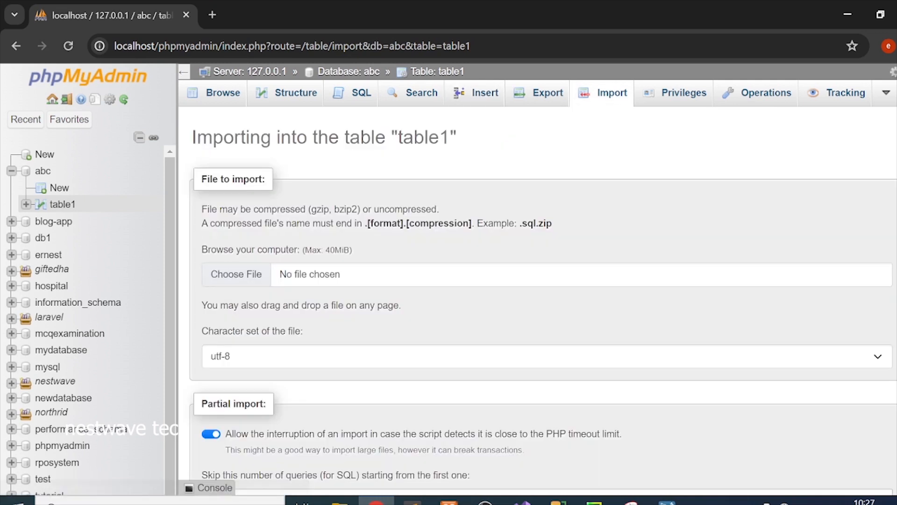
left_click(531, 99)
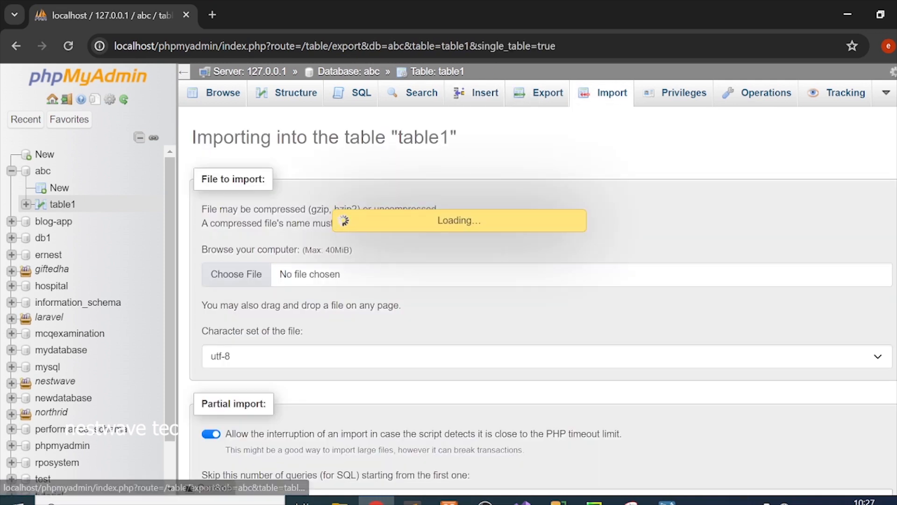
scroll(418, 270, "down", 5)
scroll(414, 265, "up", 4)
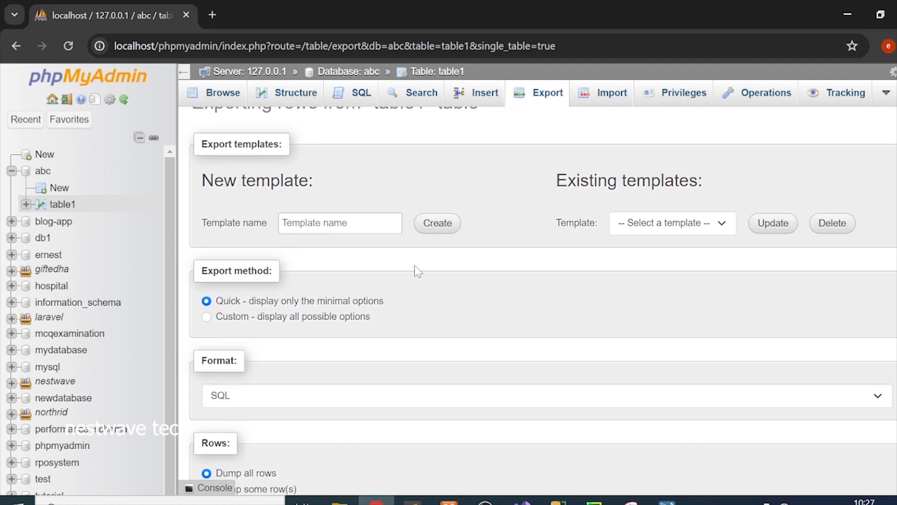
scroll(334, 260, "down", 2)
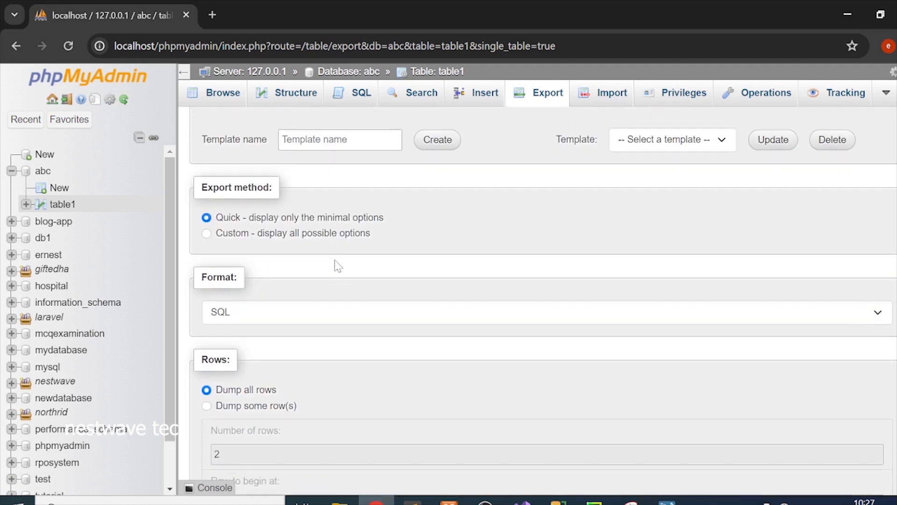
left_click(248, 301)
left_click(373, 253)
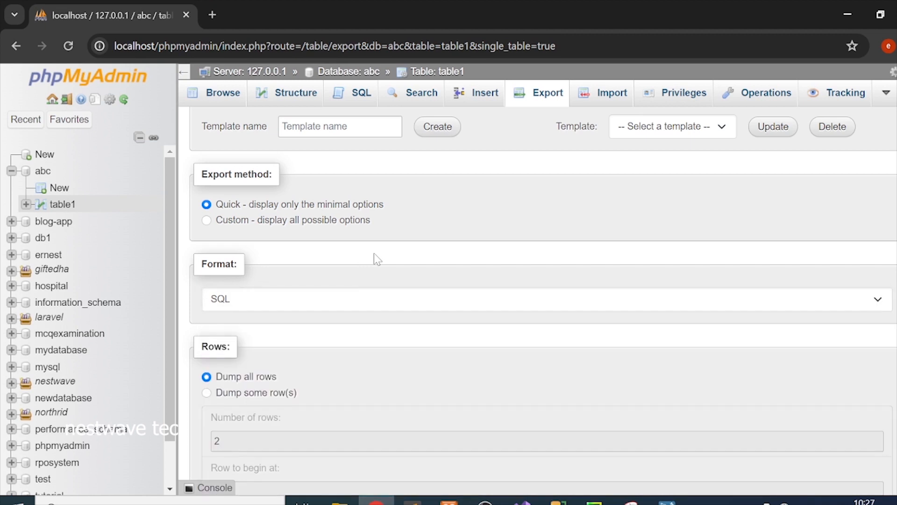
left_click(321, 302)
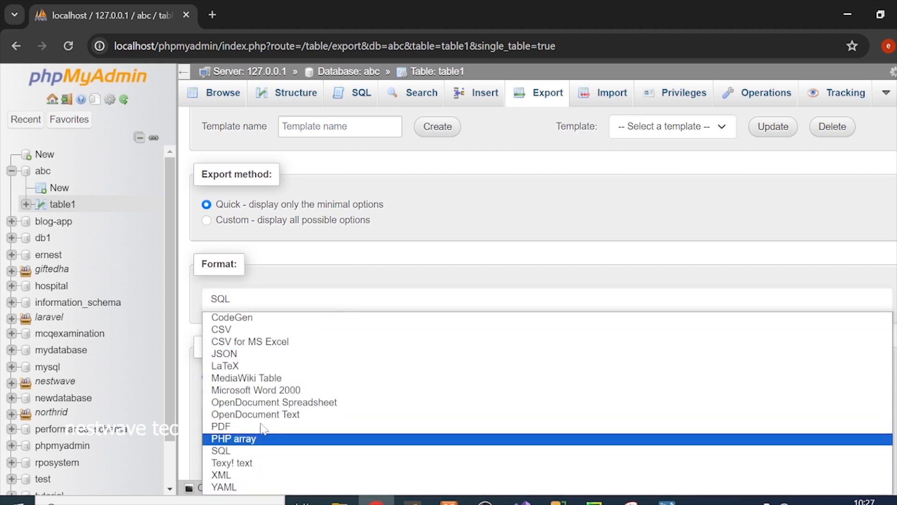
left_click(661, 282)
scroll(661, 284, "down", 2)
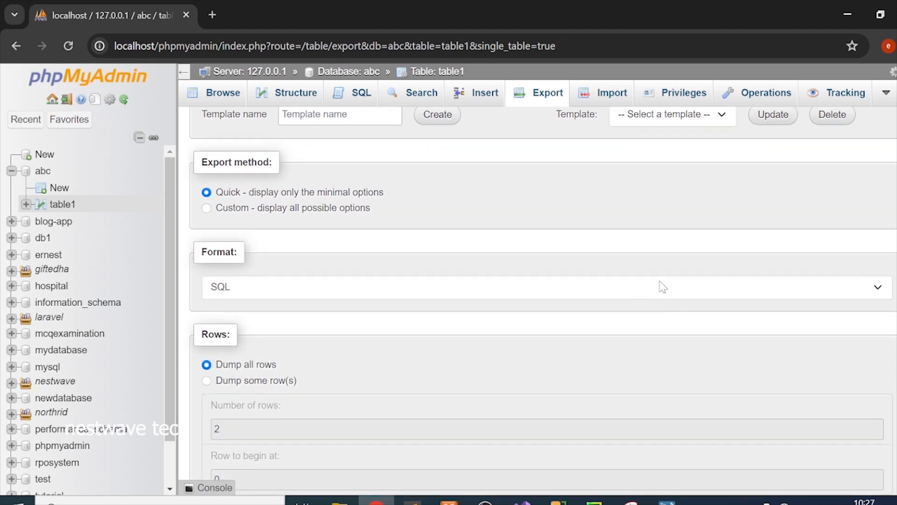
scroll(661, 284, "up", 5)
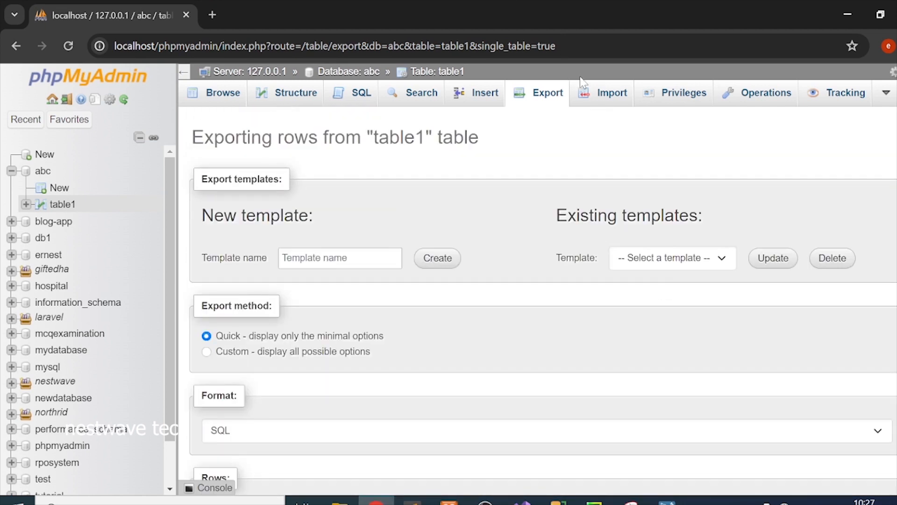
Examine the import options for table1 and the user privileges on the table.
left_click(596, 96)
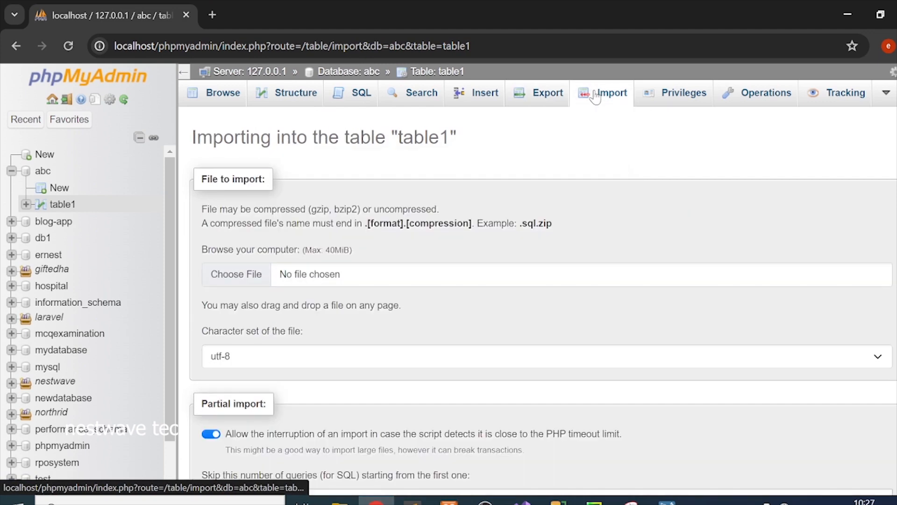
scroll(470, 305, "down", 6)
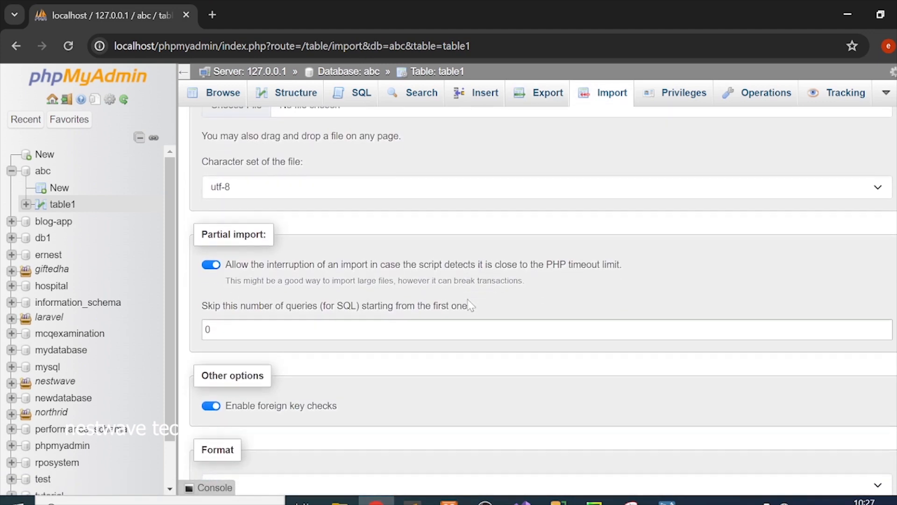
scroll(470, 304, "up", 6)
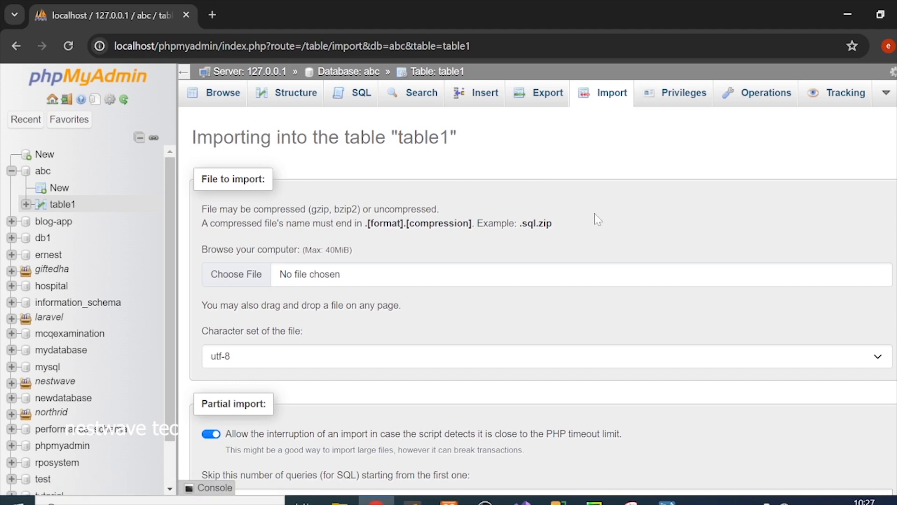
scroll(600, 294, "down", 6)
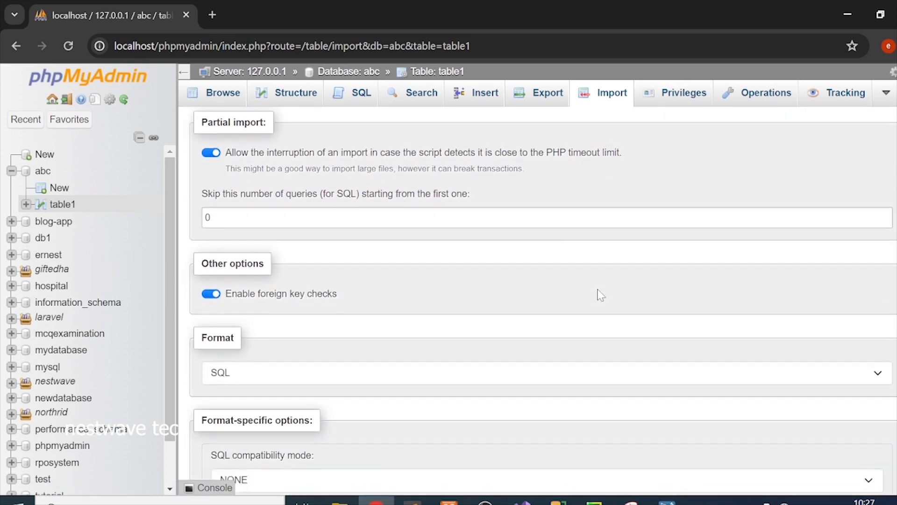
scroll(610, 234, "up", 6)
left_click(691, 99)
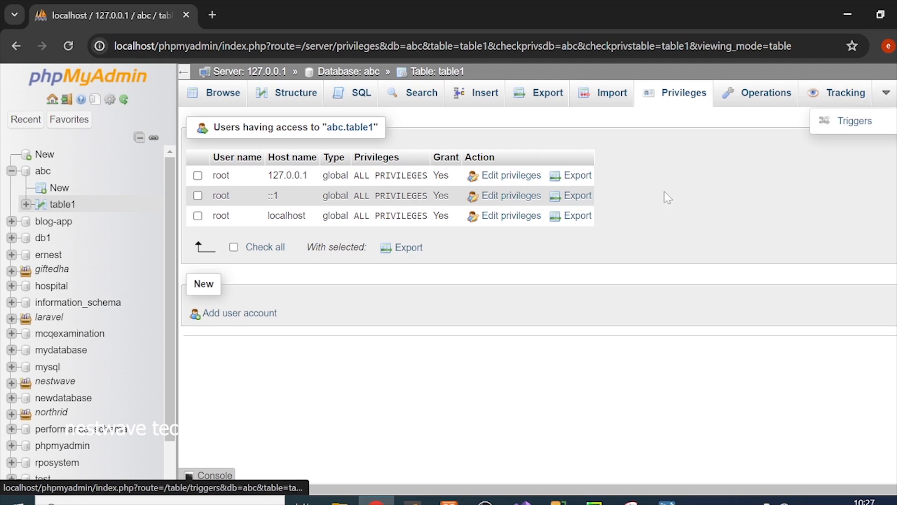
Select table1 in the abc database's structure and show its create query.
left_click(42, 173)
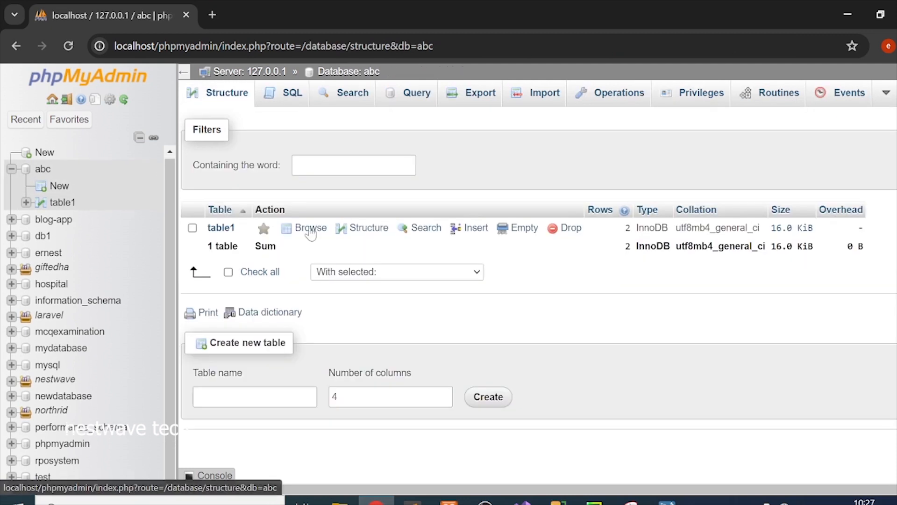
left_click(192, 228)
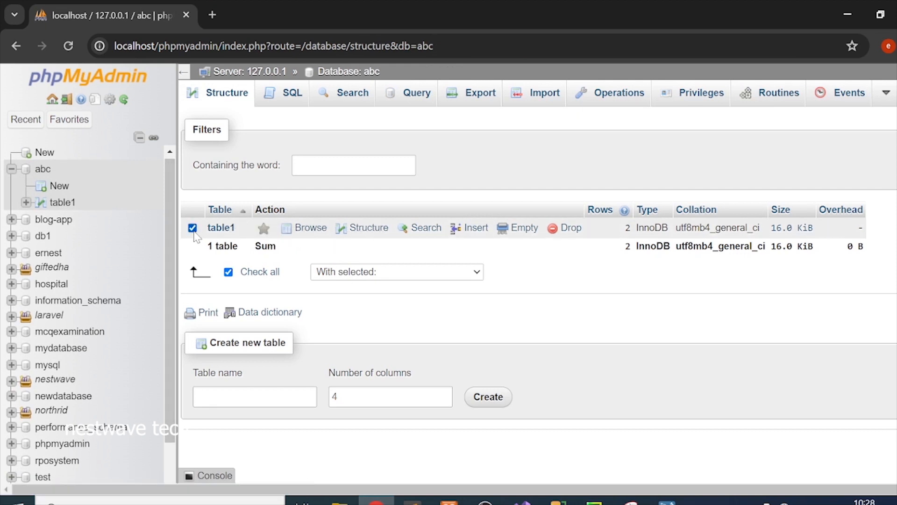
left_click(400, 275)
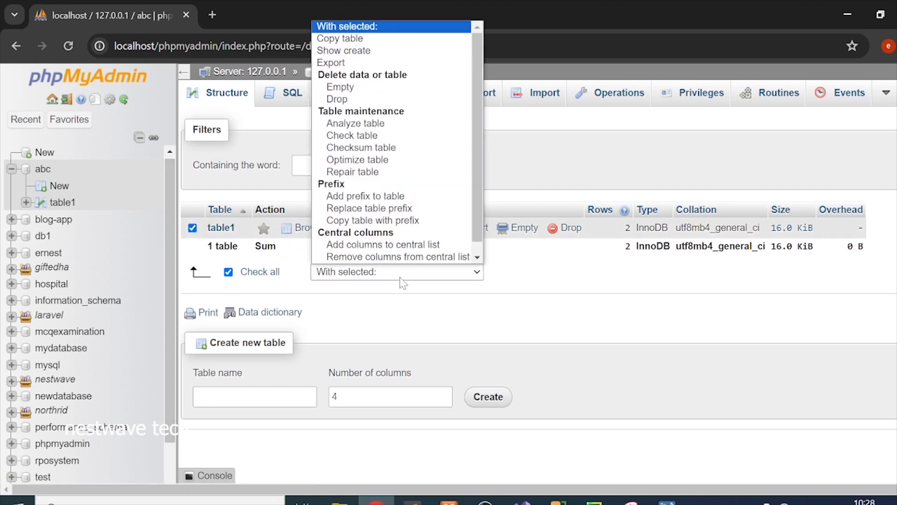
left_click(373, 51)
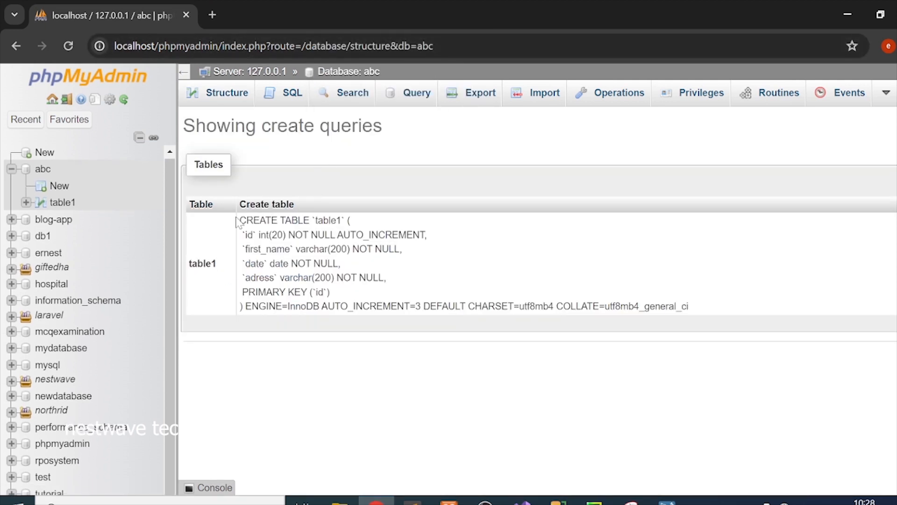
Copy table1's create query, change its table name to table2, and run it on the abc database.
left_click_drag(239, 219, 711, 310)
key("ctrl+c")
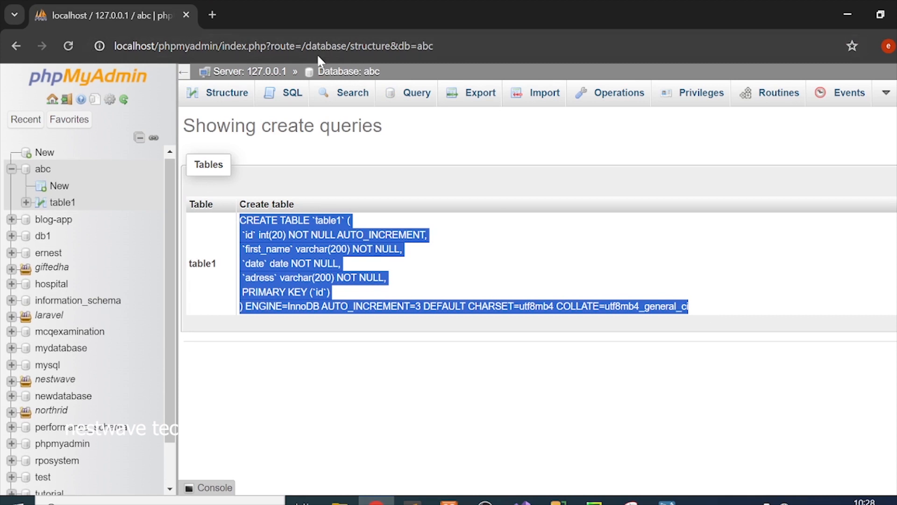
left_click(367, 73)
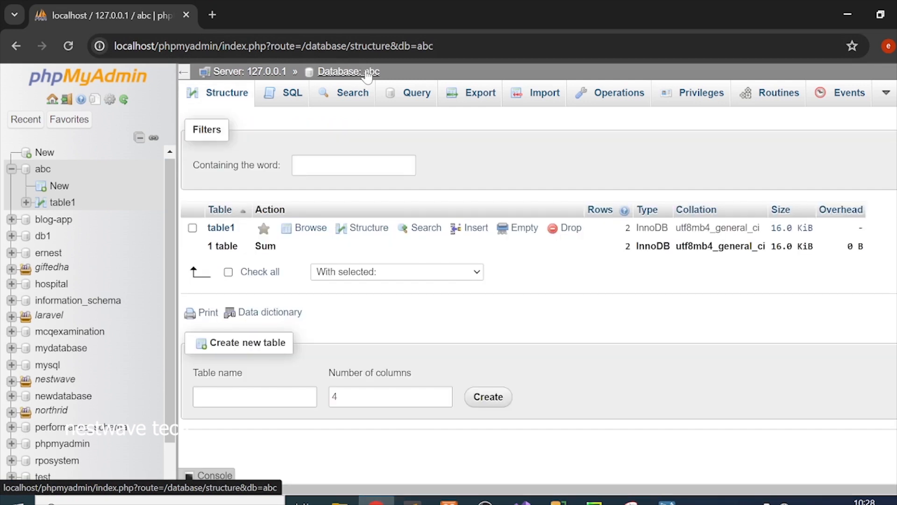
left_click(297, 93)
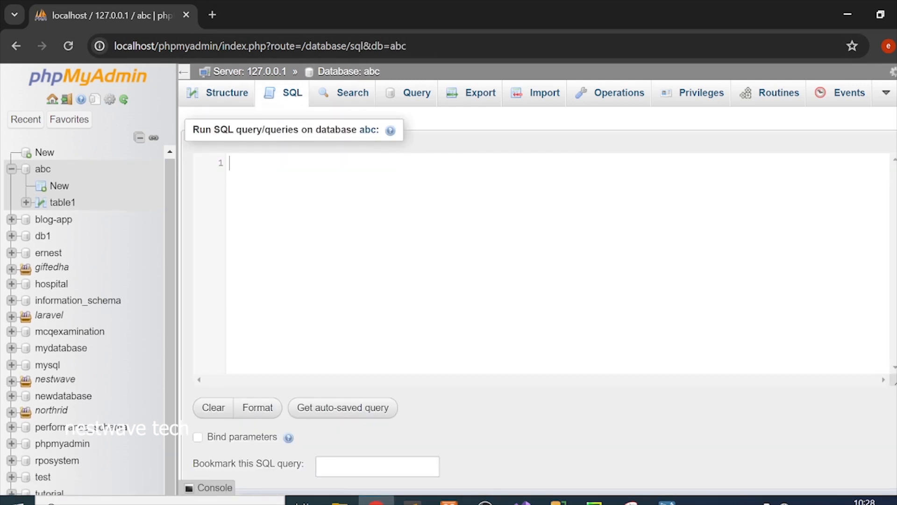
key("ctrl+v")
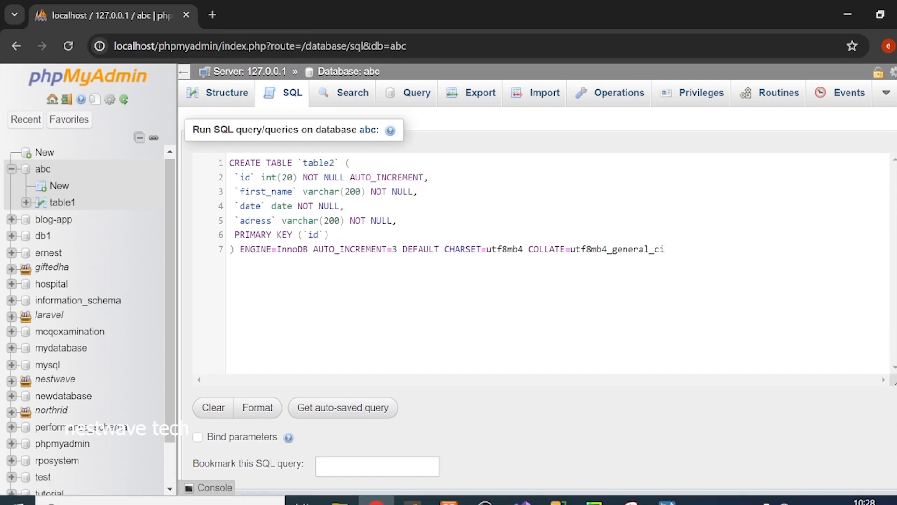
scroll(538, 465, "down", 2)
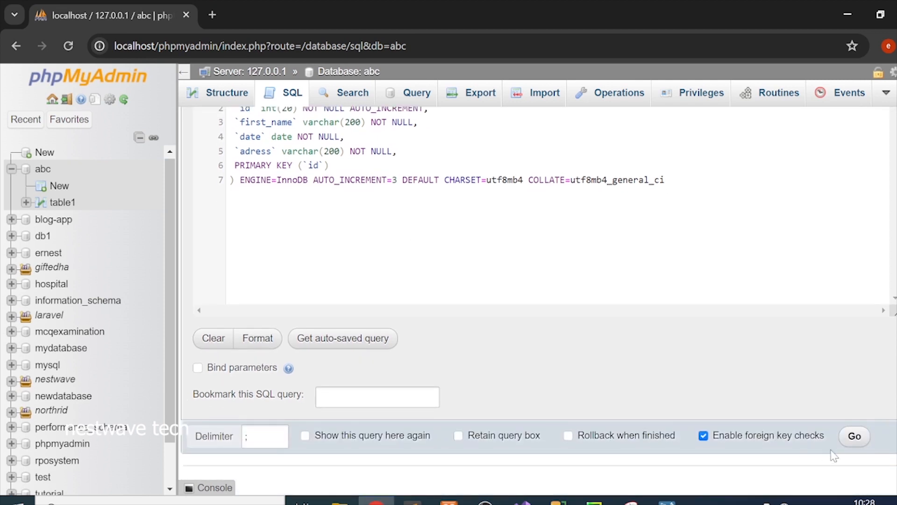
left_click(853, 436)
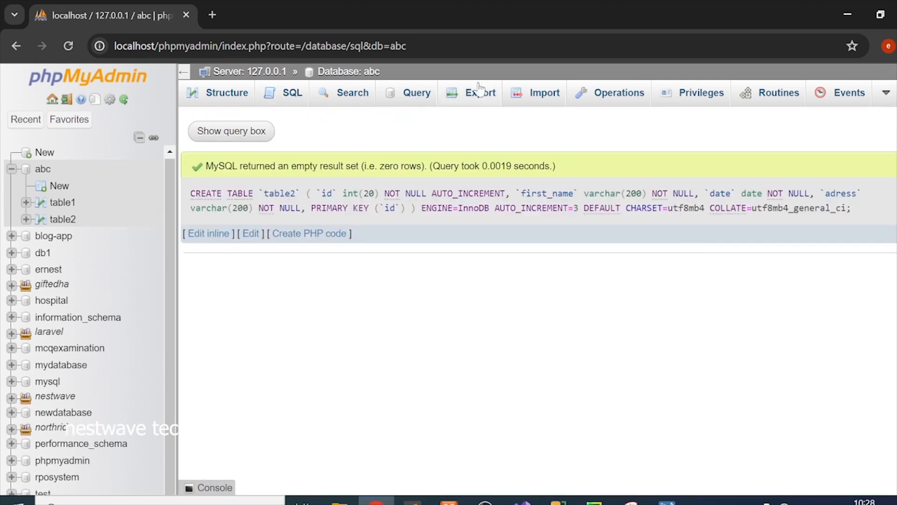
Select table1 in the abc database's structure and look through the actions available for selected tables.
left_click(373, 75)
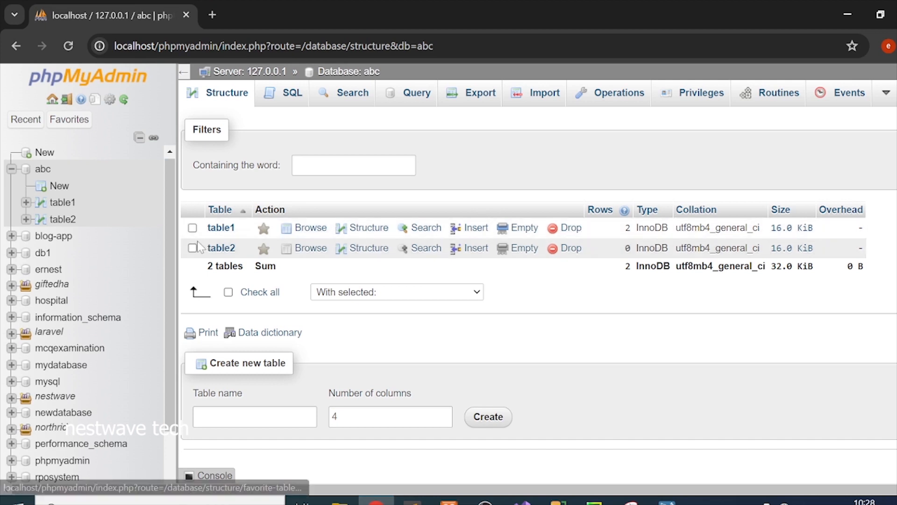
left_click(192, 228)
left_click(424, 294)
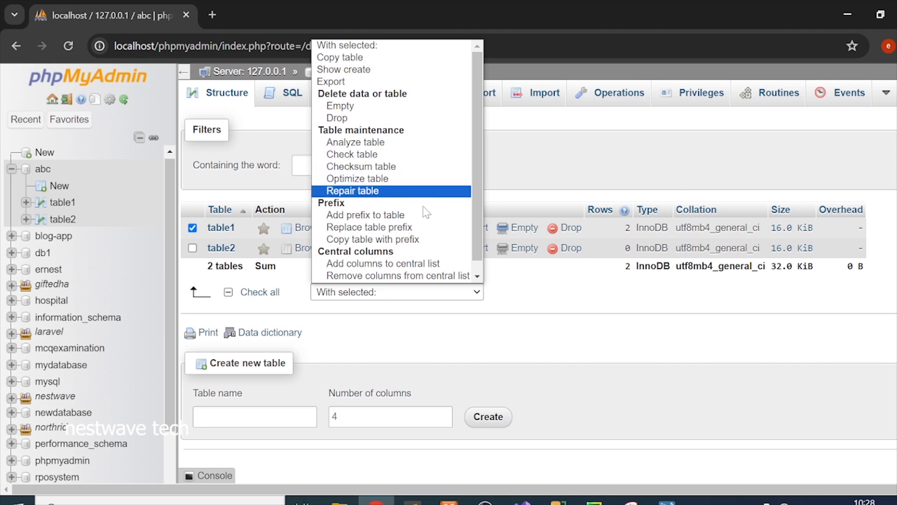
scroll(429, 223, "down", 1)
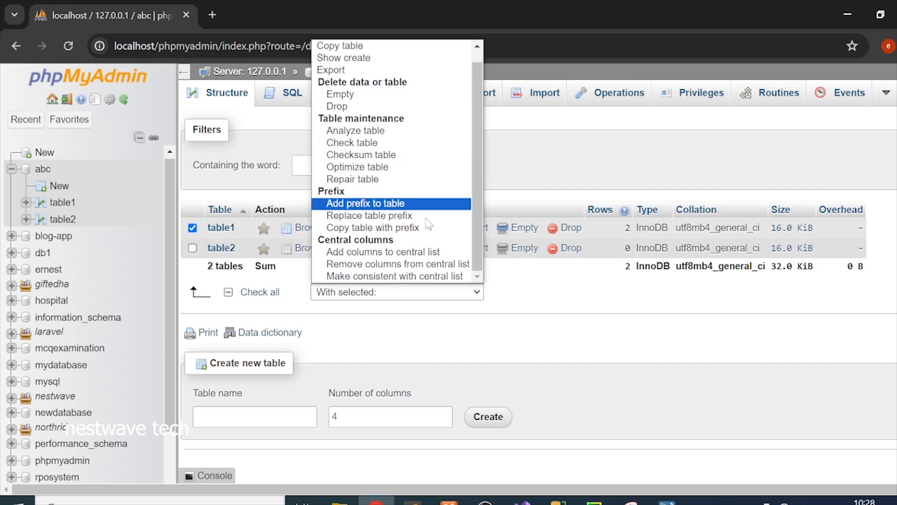
scroll(428, 222, "up", 1)
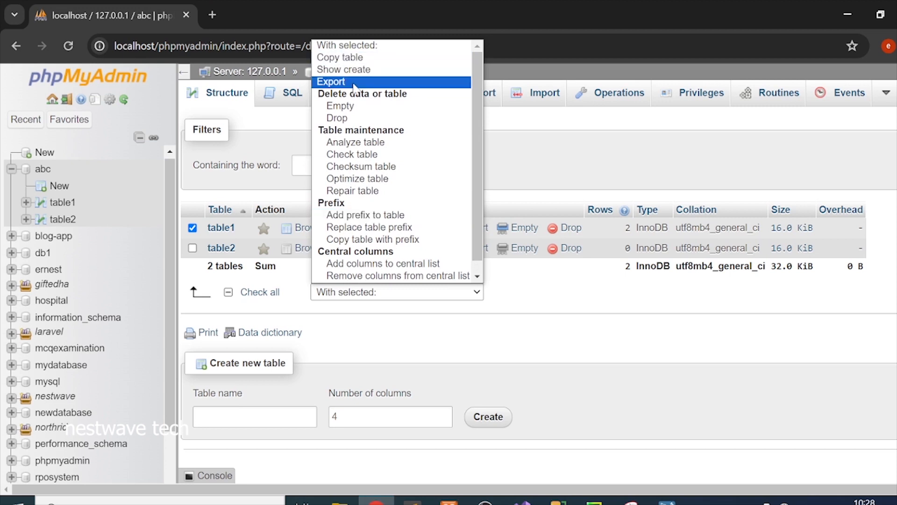
scroll(355, 87, "down", 1)
scroll(362, 110, "up", 1)
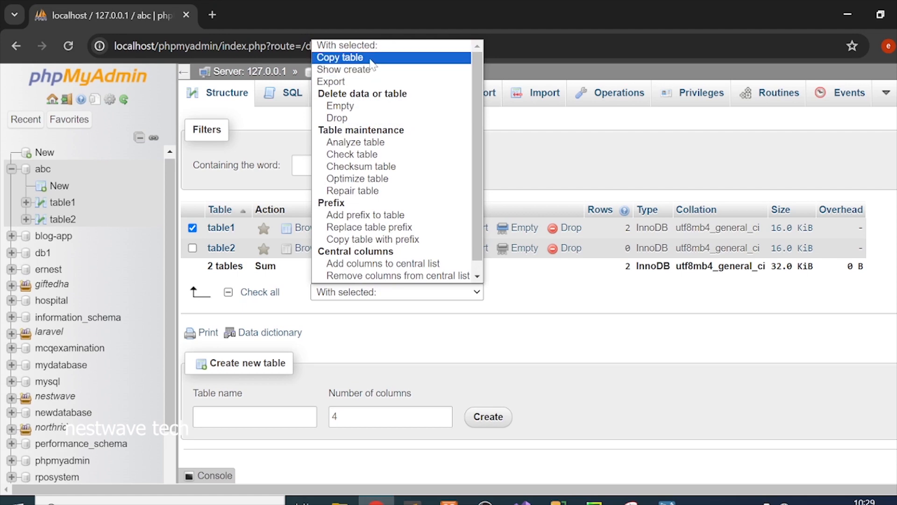
Examine the copy-table options for table1 and the list of destination databases, and leave without copying.
left_click(369, 57)
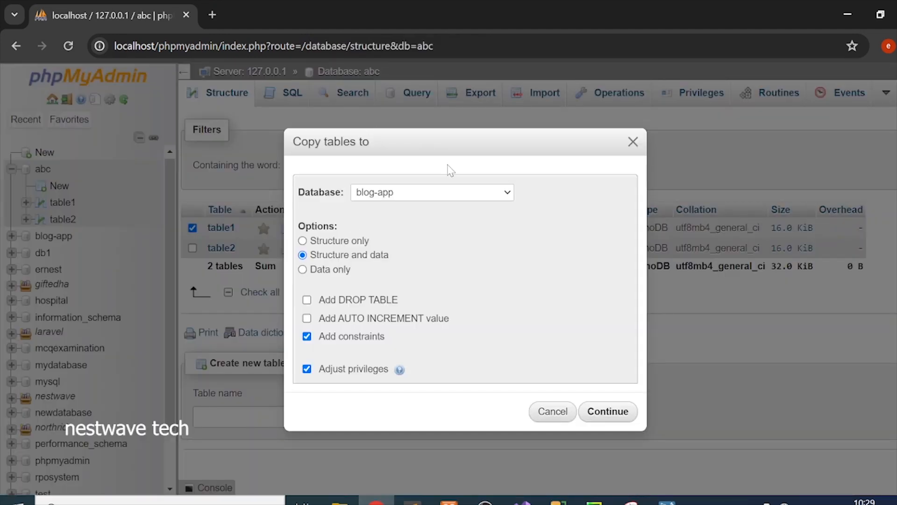
left_click(439, 193)
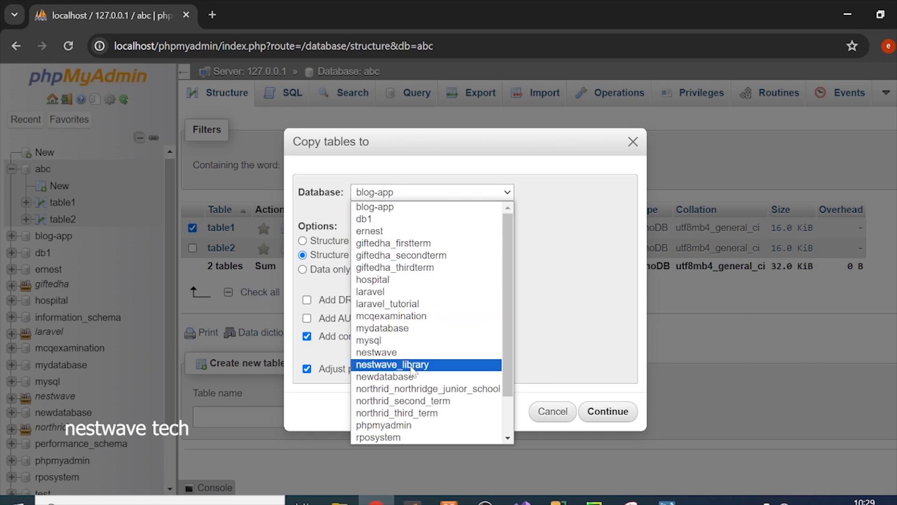
scroll(412, 371, "down", 2)
scroll(395, 303, "up", 2)
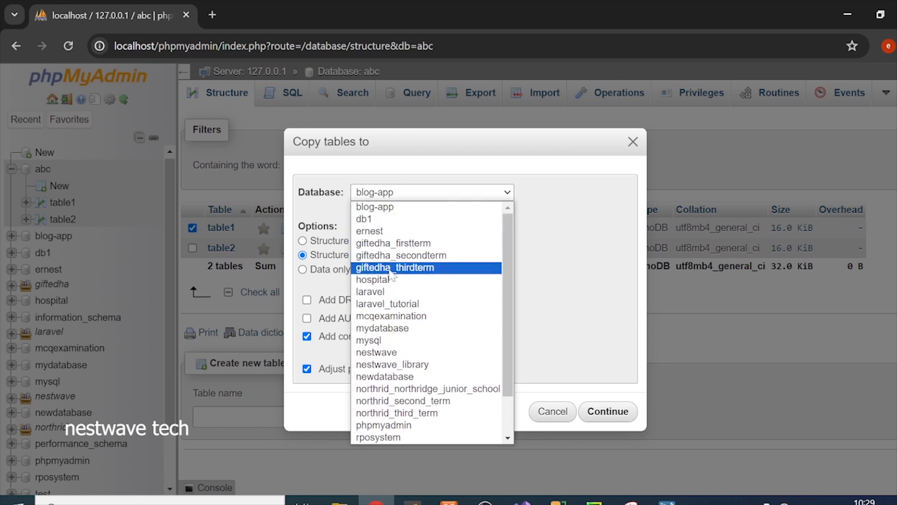
scroll(414, 352, "down", 2)
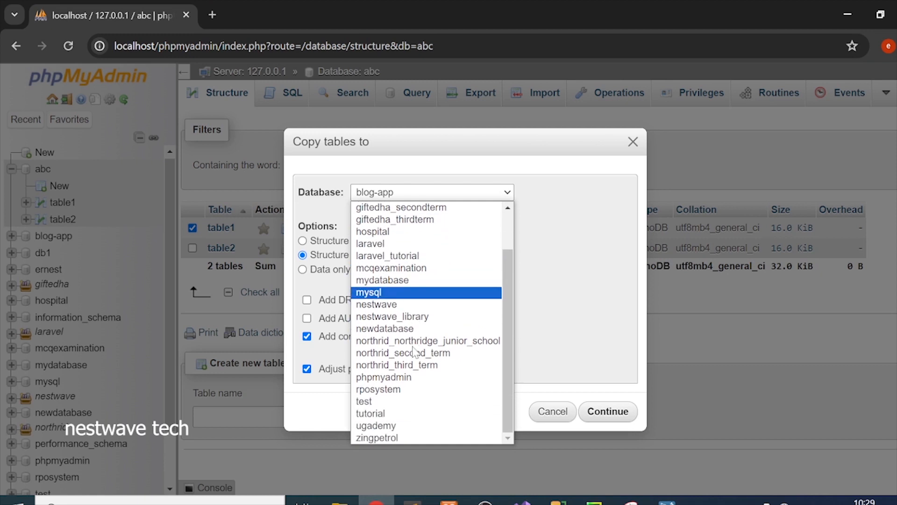
scroll(414, 351, "up", 2)
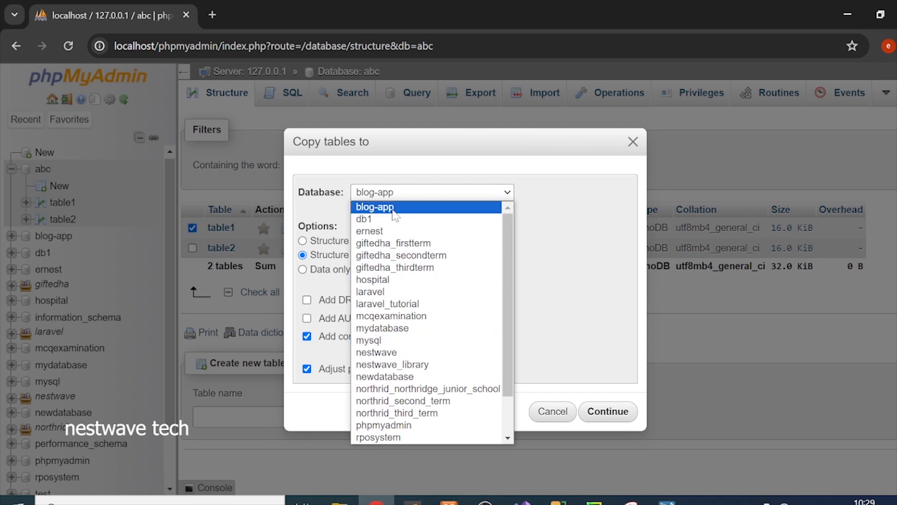
scroll(393, 215, "down", 2)
scroll(393, 215, "up", 2)
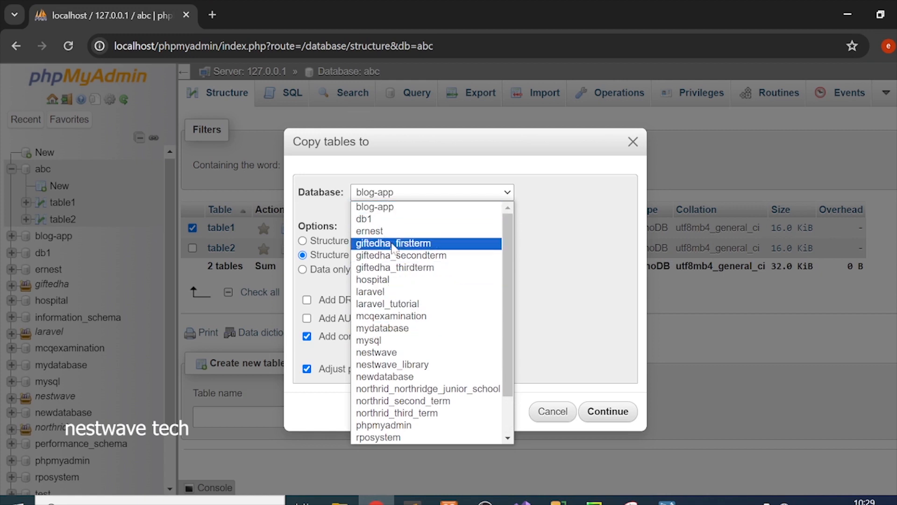
left_click(585, 290)
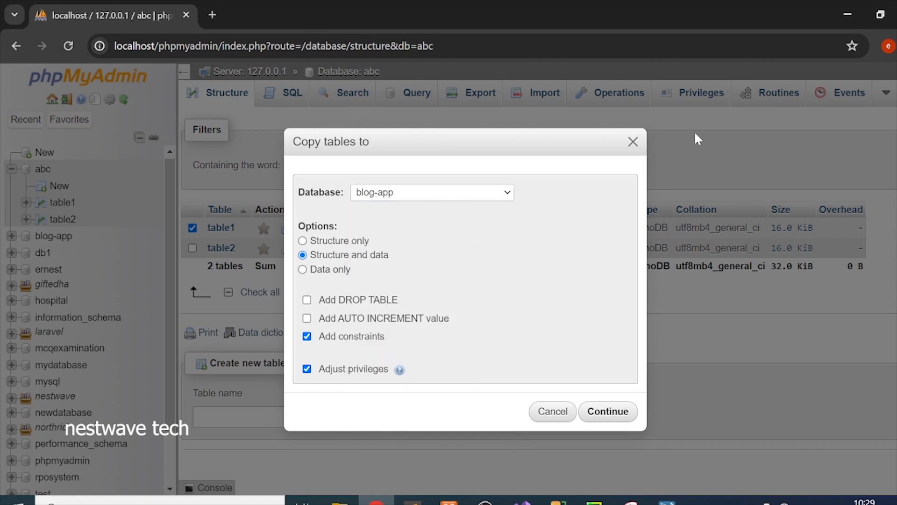
left_click(633, 142)
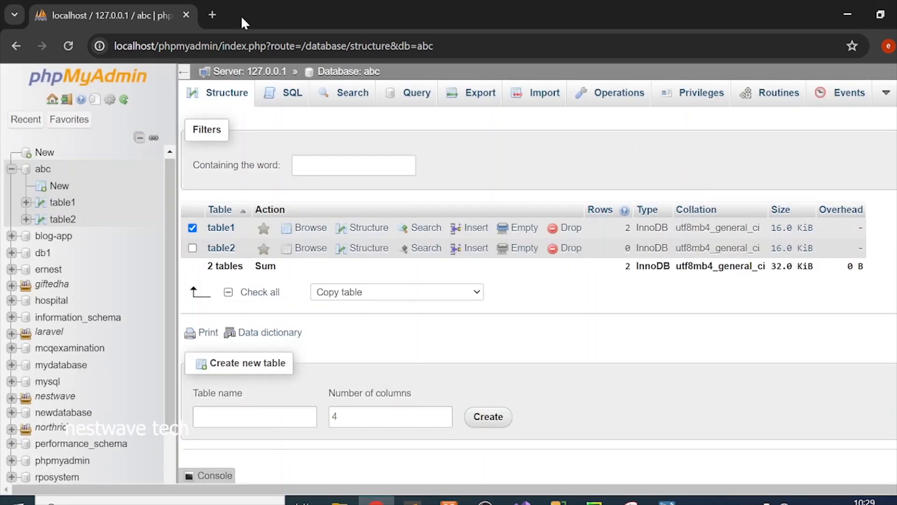
Create a new database named abc2 with the utf8mb4_general_ci collation.
left_click(45, 153)
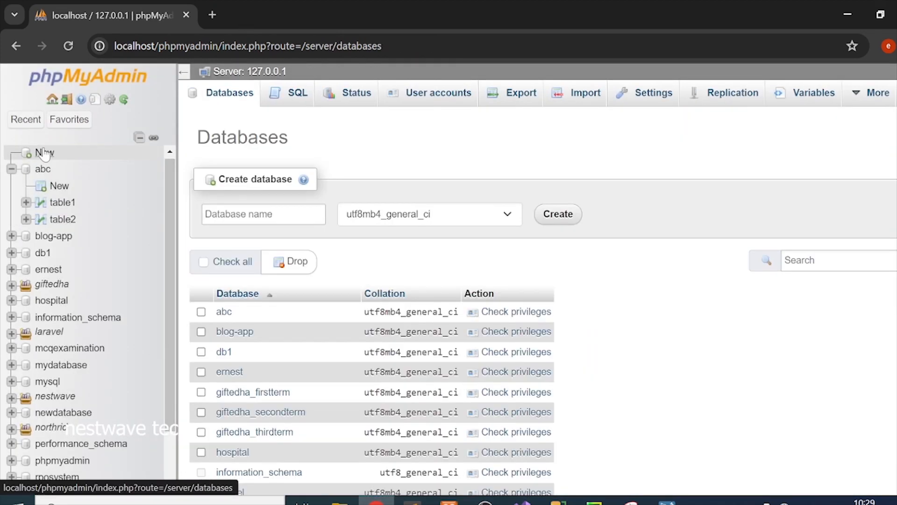
left_click(238, 212)
type("abc2")
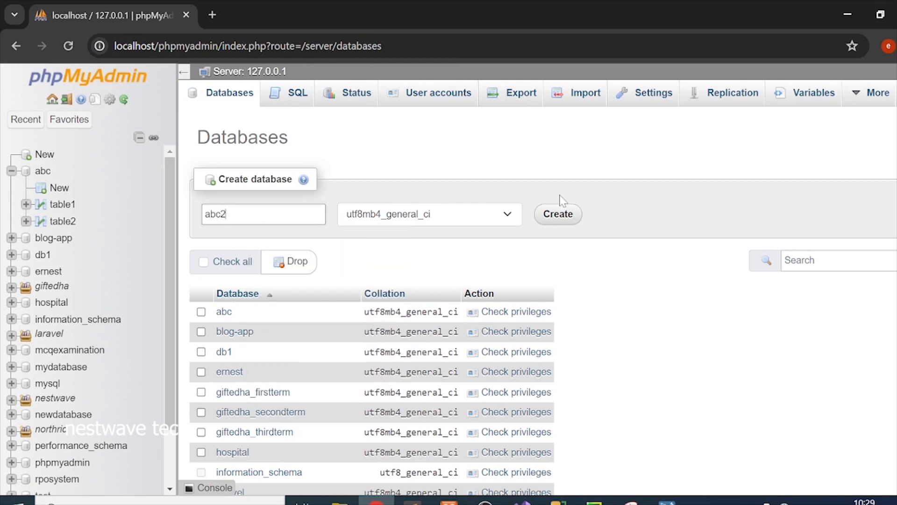
left_click(561, 216)
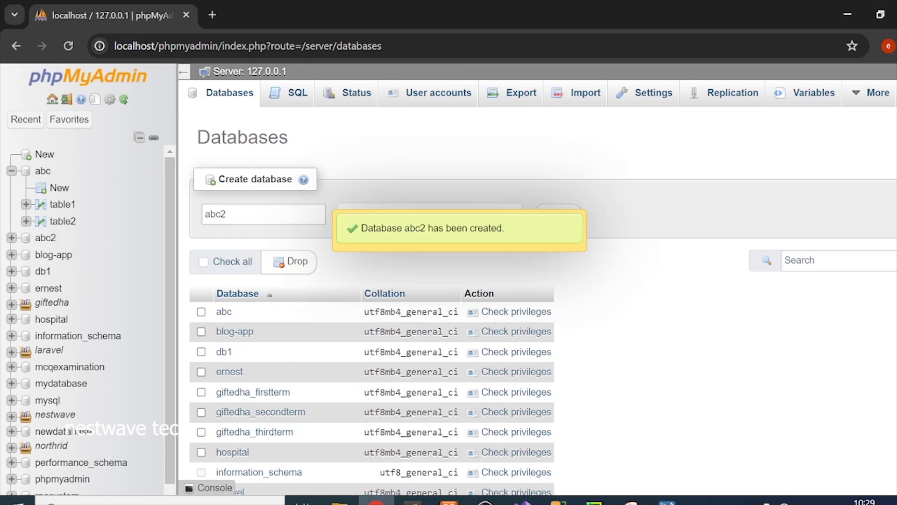
Copy table1 and table2 from abc into the abc2 database with structure and data, including constraints and adjusted privileges.
scroll(76, 223, "down", 2)
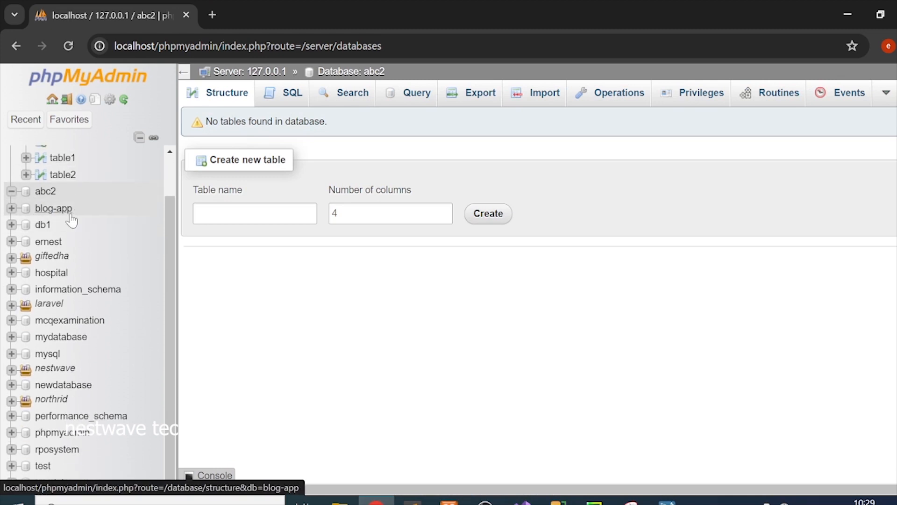
scroll(71, 216, "up", 2)
left_click(43, 170)
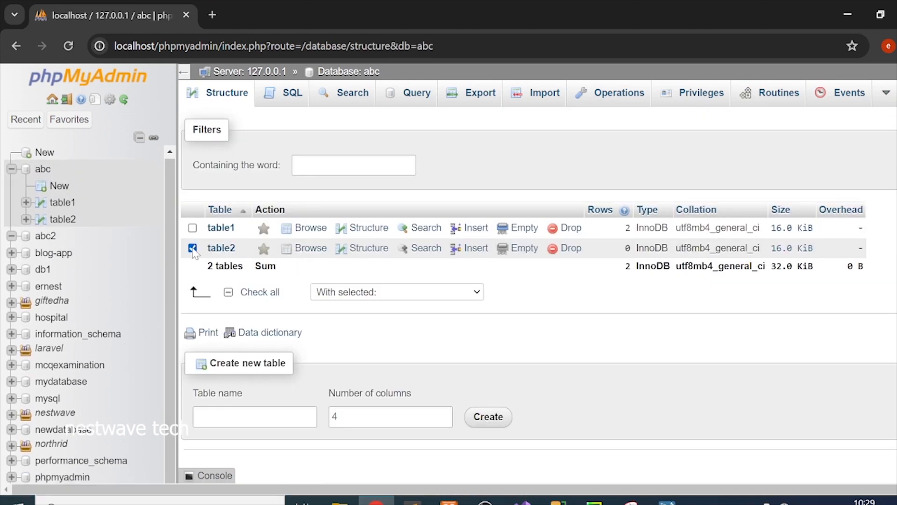
left_click(192, 228)
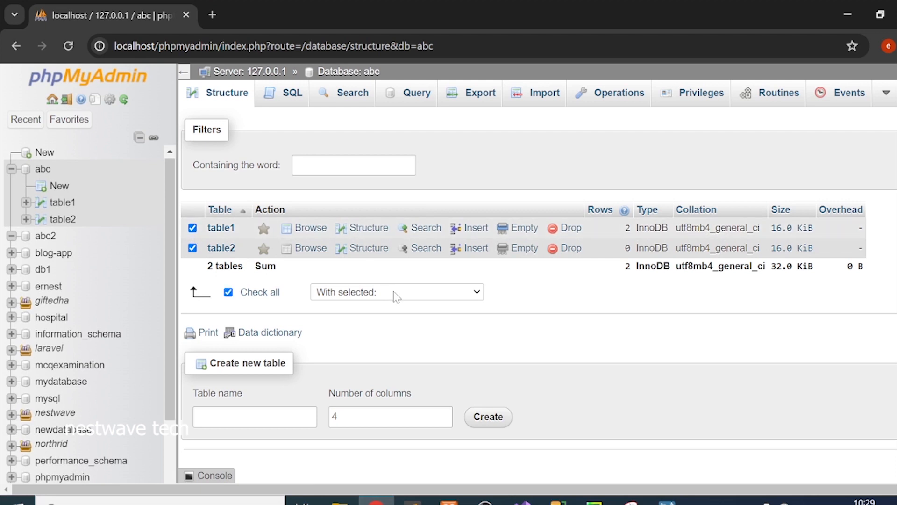
left_click(364, 299)
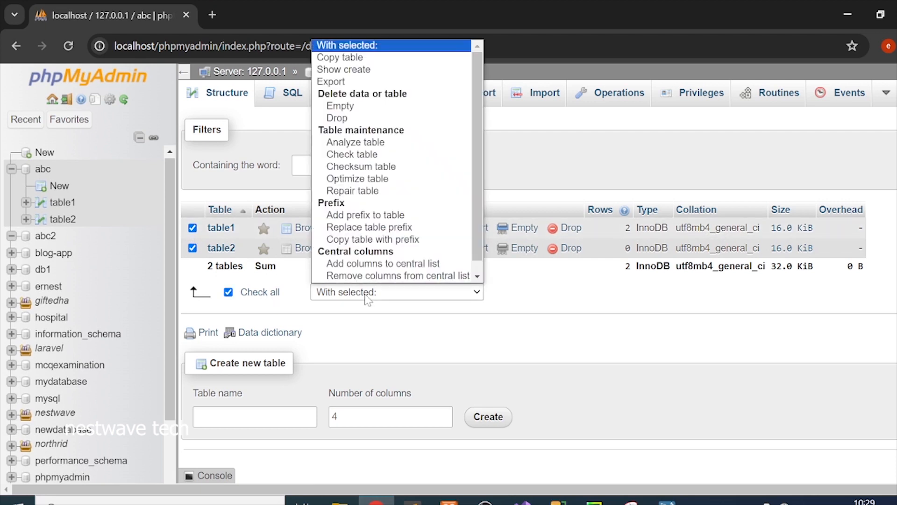
left_click(360, 62)
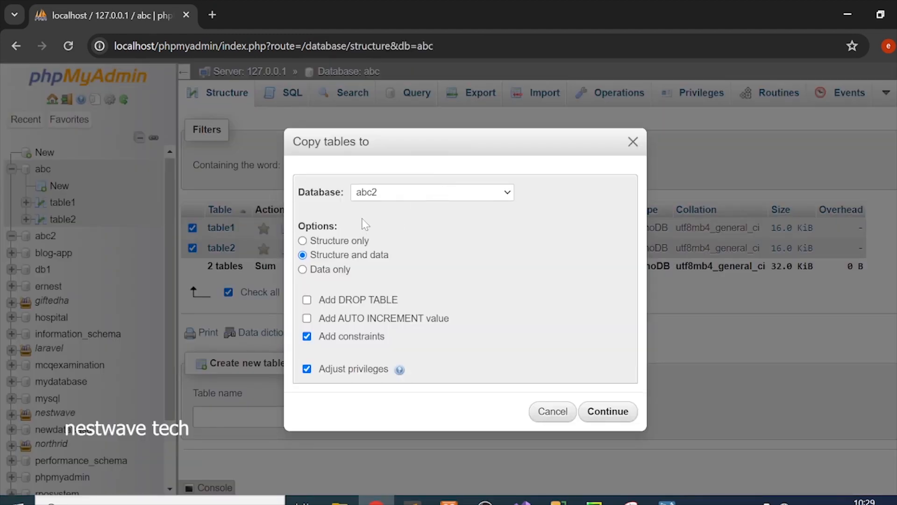
left_click(398, 196)
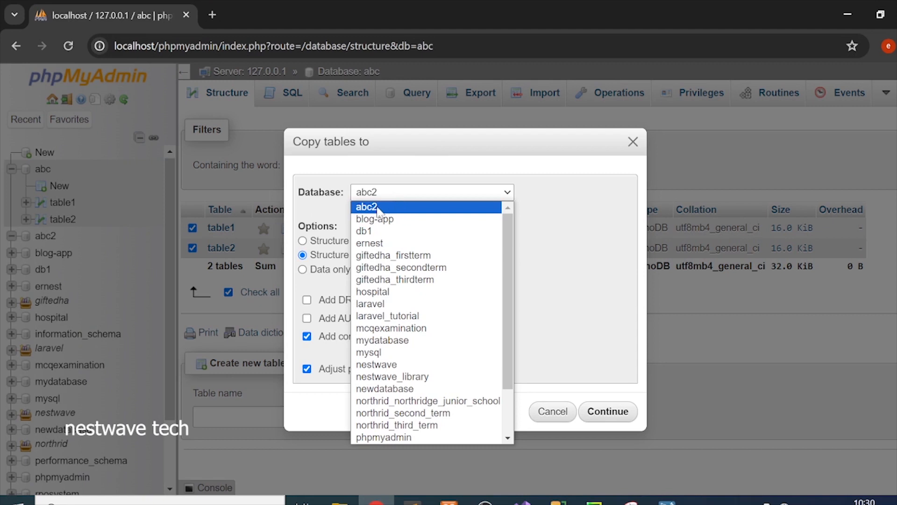
left_click(378, 208)
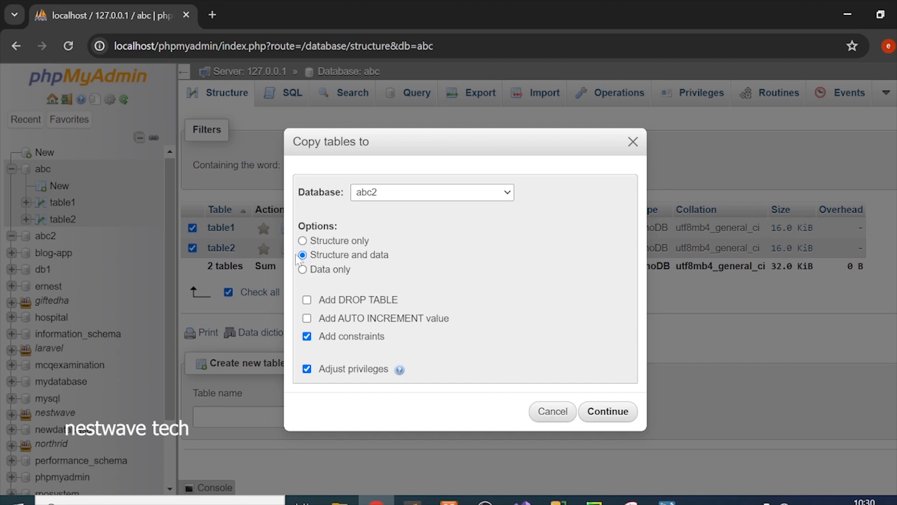
left_click_drag(398, 257, 307, 256)
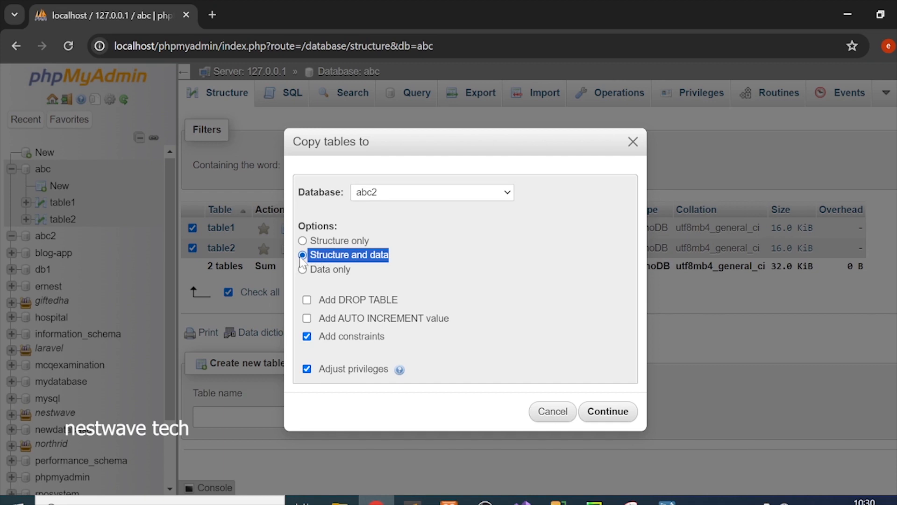
left_click(469, 304)
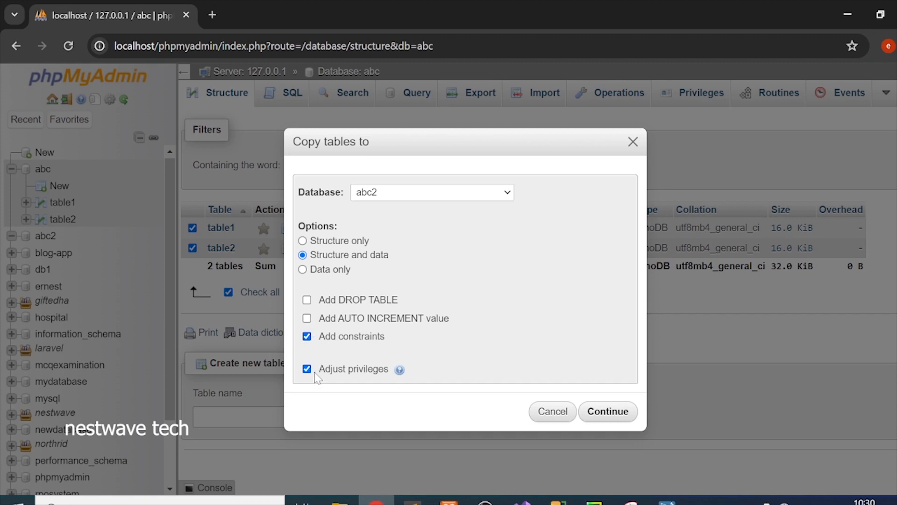
left_click(614, 415)
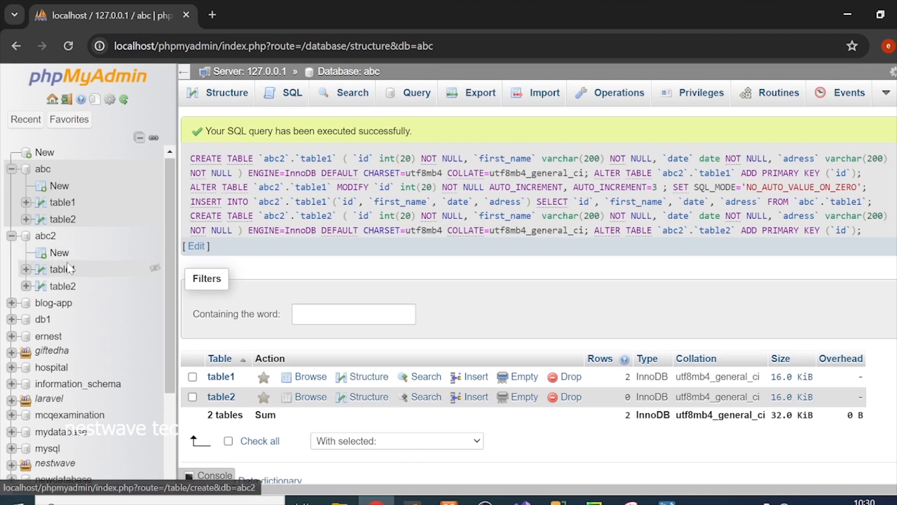
Examine the multi-table query builder for the abc database.
left_click(43, 169)
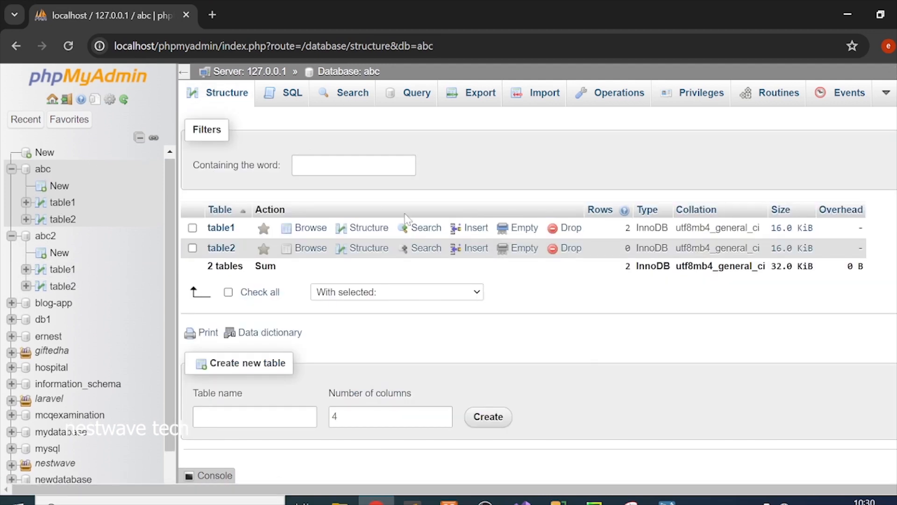
left_click(405, 99)
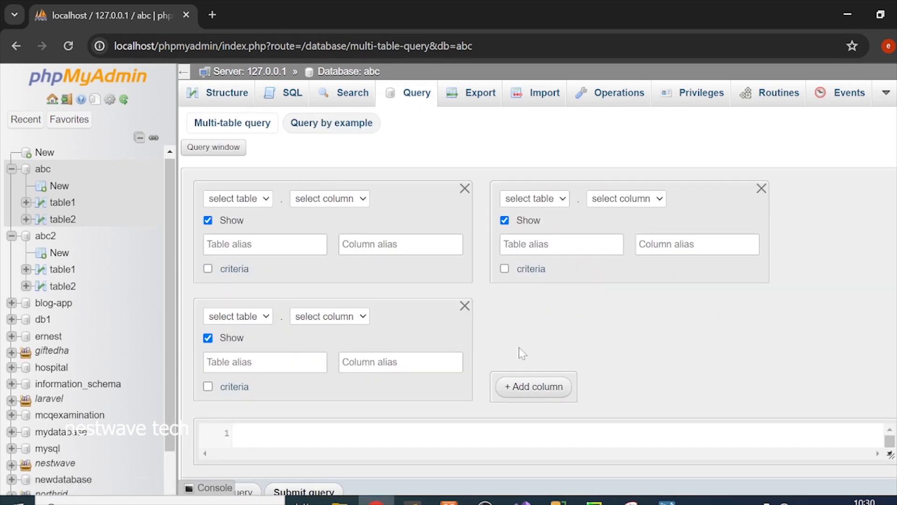
scroll(520, 348, "down", 2)
scroll(519, 348, "up", 2)
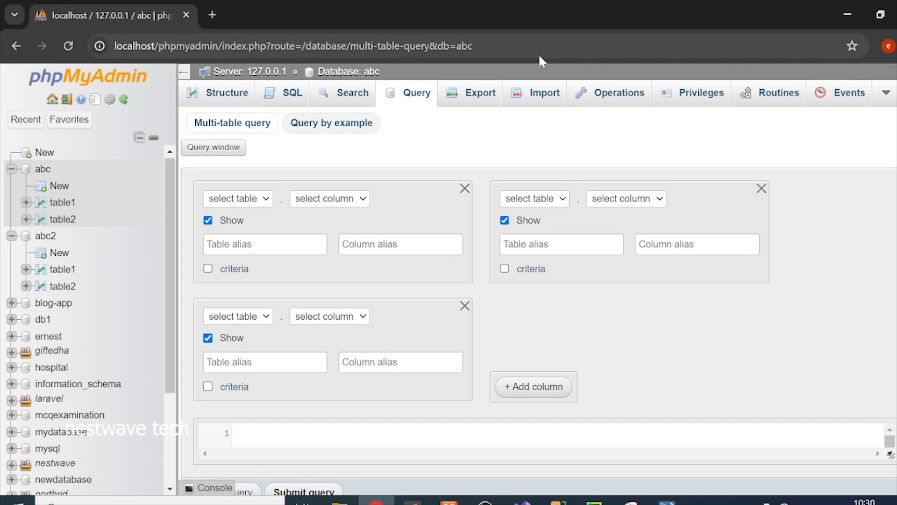
Export the abc database with the quick method in SQL format and check the downloaded abc.sql file.
left_click(475, 94)
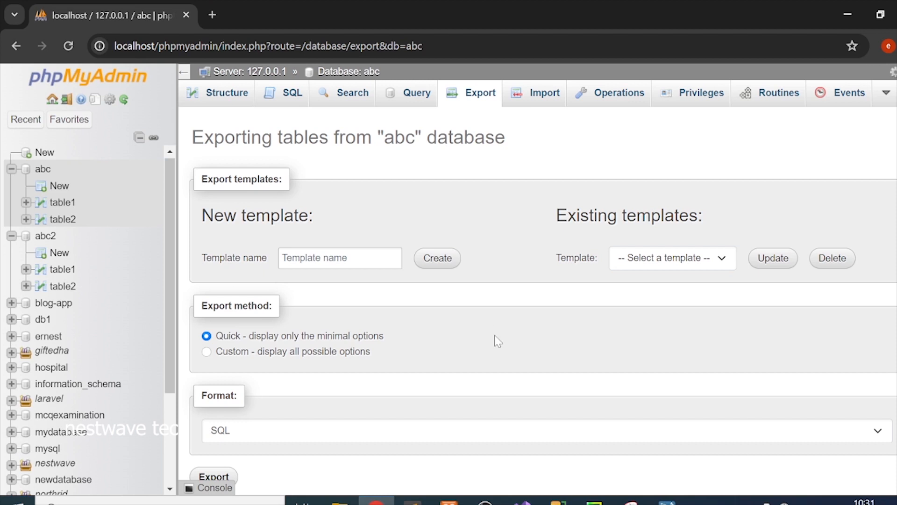
scroll(497, 340, "down", 1)
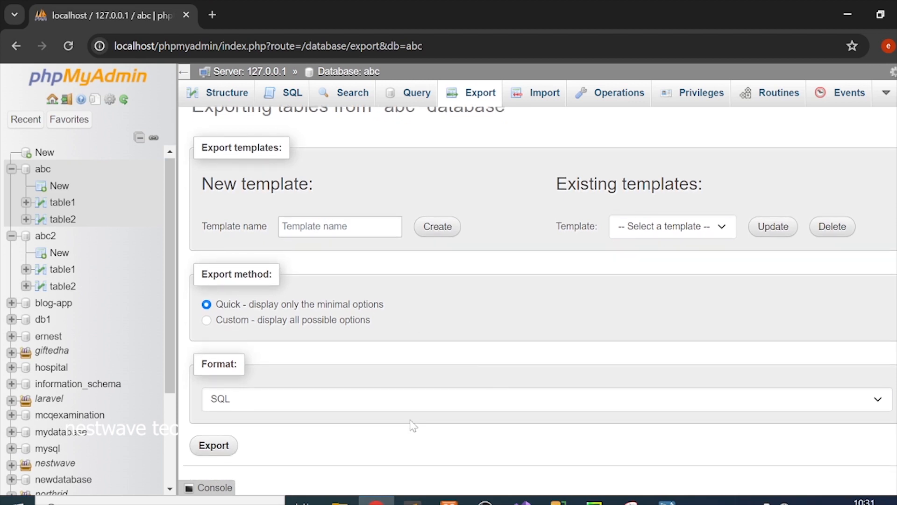
left_click(227, 448)
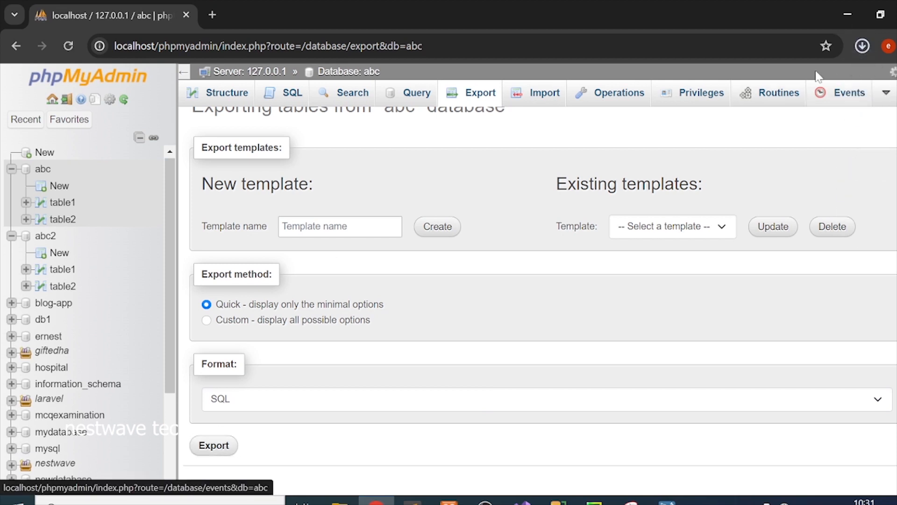
left_click(862, 46)
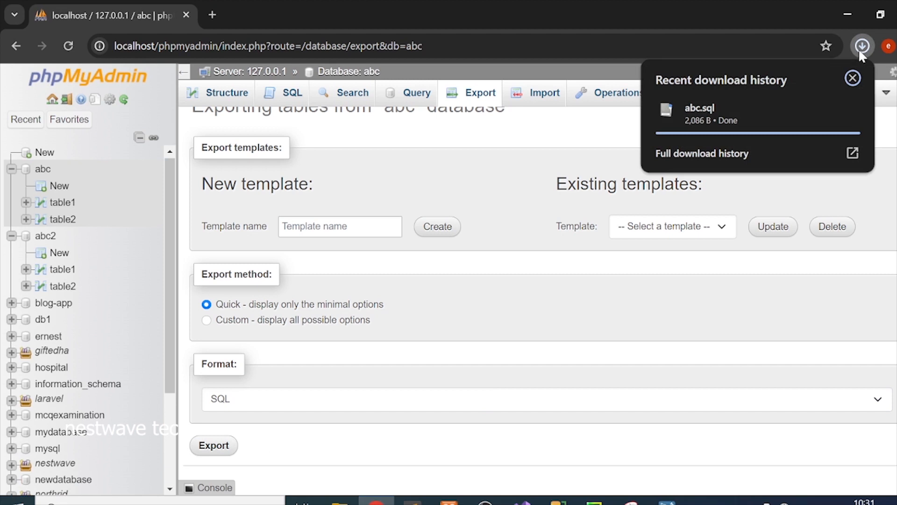
mouse_move(722, 108)
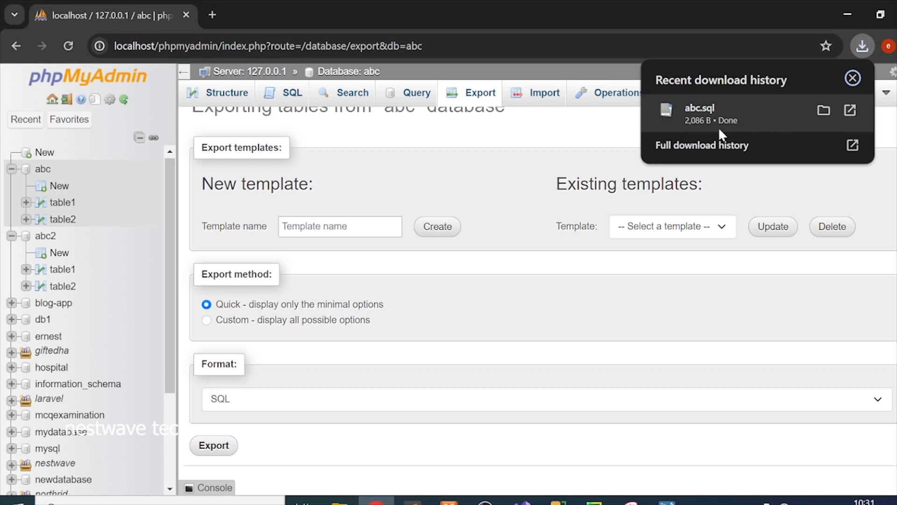
left_click(599, 329)
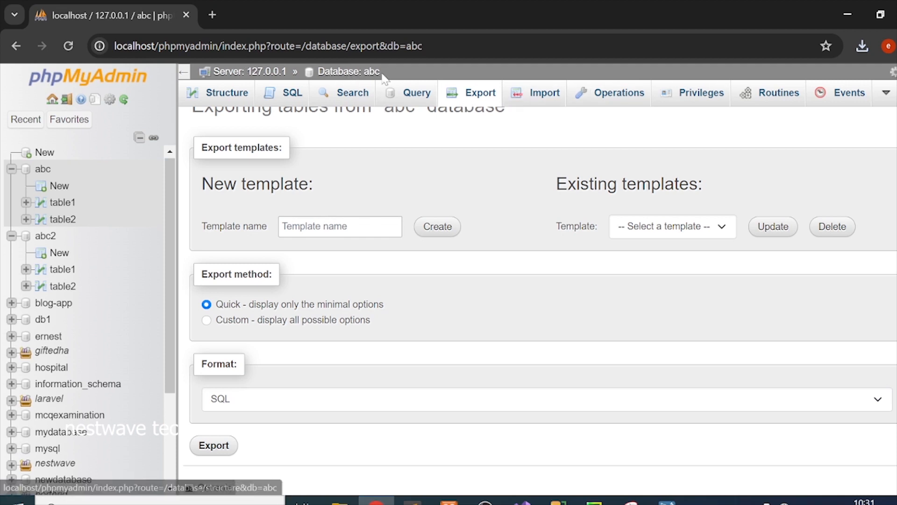
Create a new database named abc3 with the utf8mb4_general_ci collation.
left_click_drag(396, 73, 363, 73)
scroll(290, 169, "up", 1)
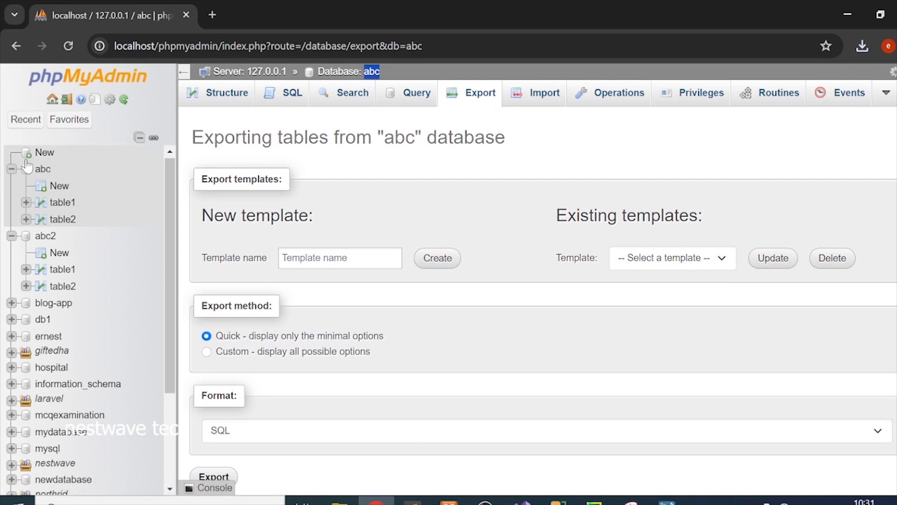
left_click(44, 153)
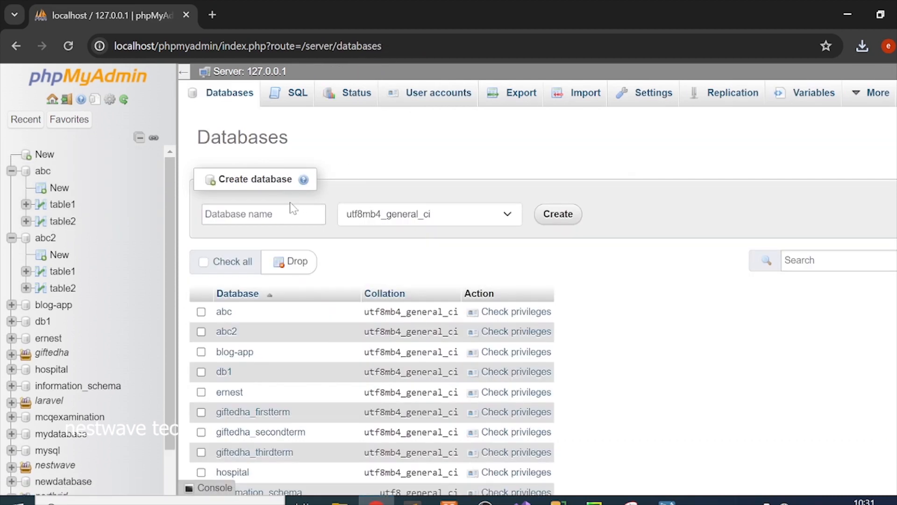
left_click(292, 211)
type("abc3")
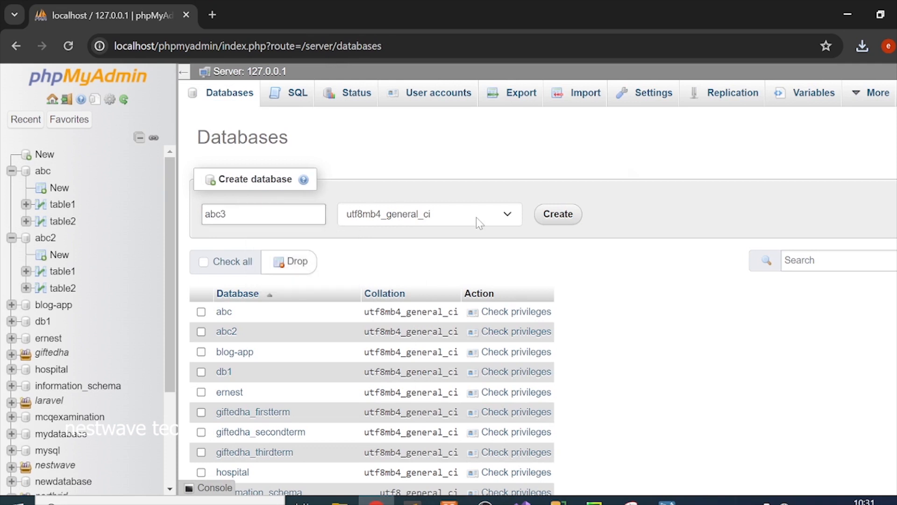
left_click(556, 219)
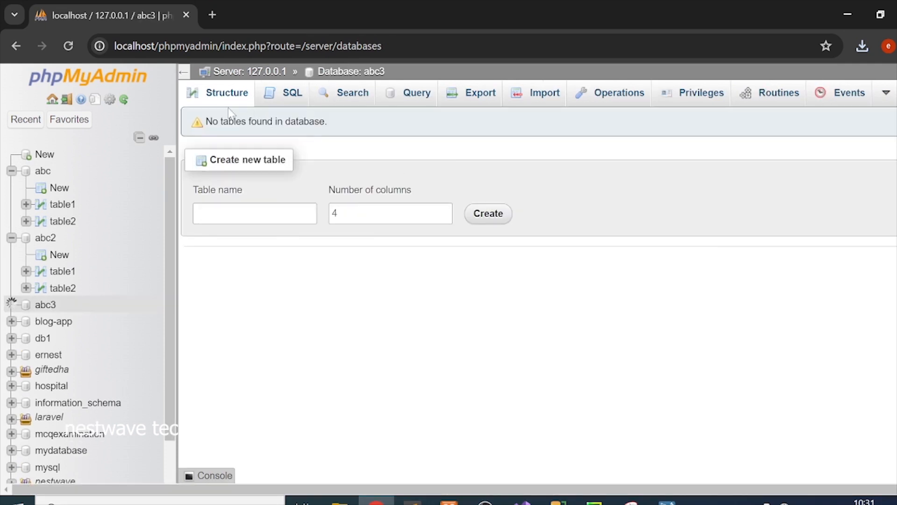
Choose abc.sql from the Downloads folder as the file to import into the abc3 database.
left_click(385, 72)
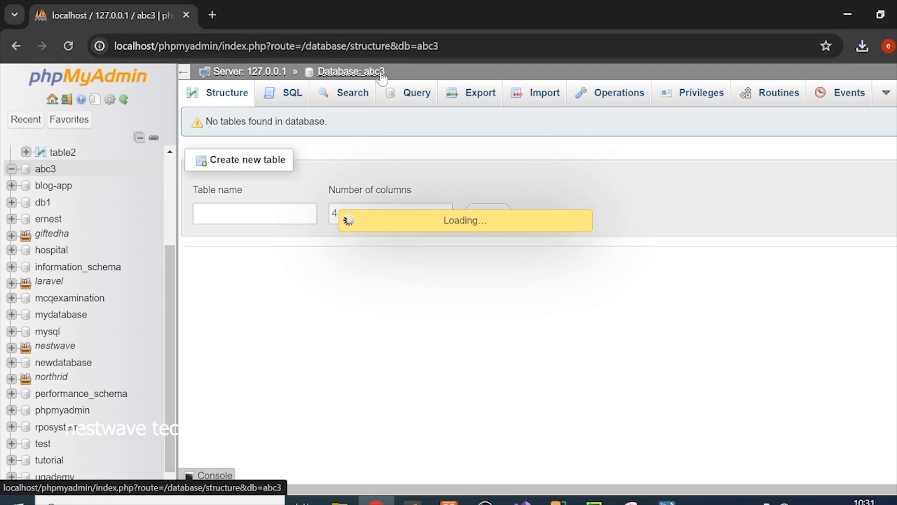
left_click(542, 94)
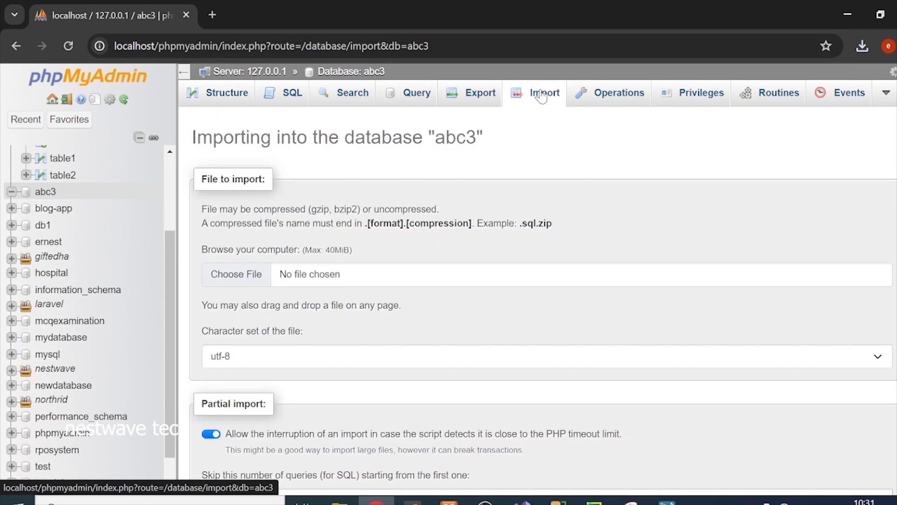
scroll(235, 234, "down", 1)
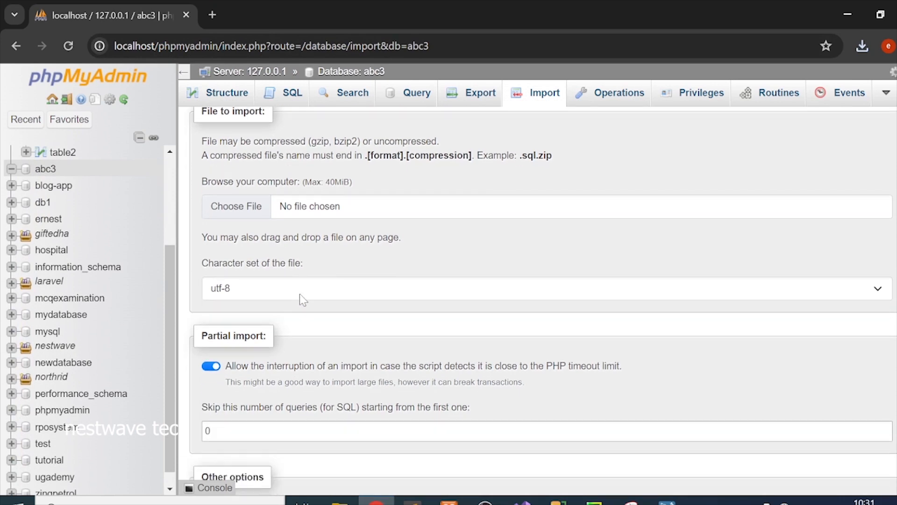
left_click(236, 206)
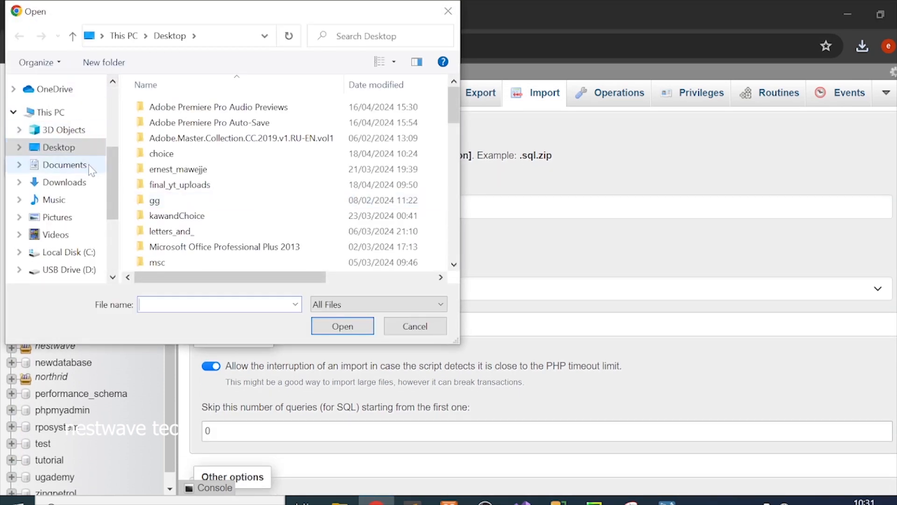
left_click(87, 183)
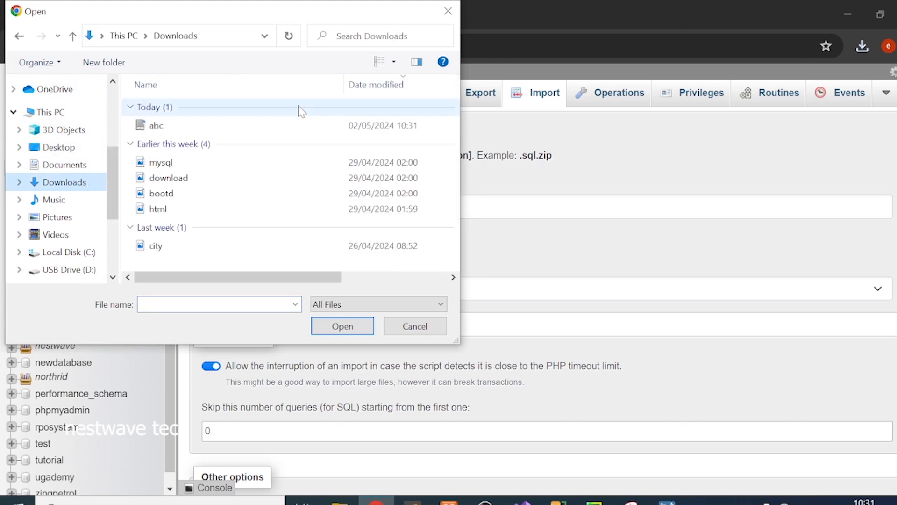
double_click(216, 128)
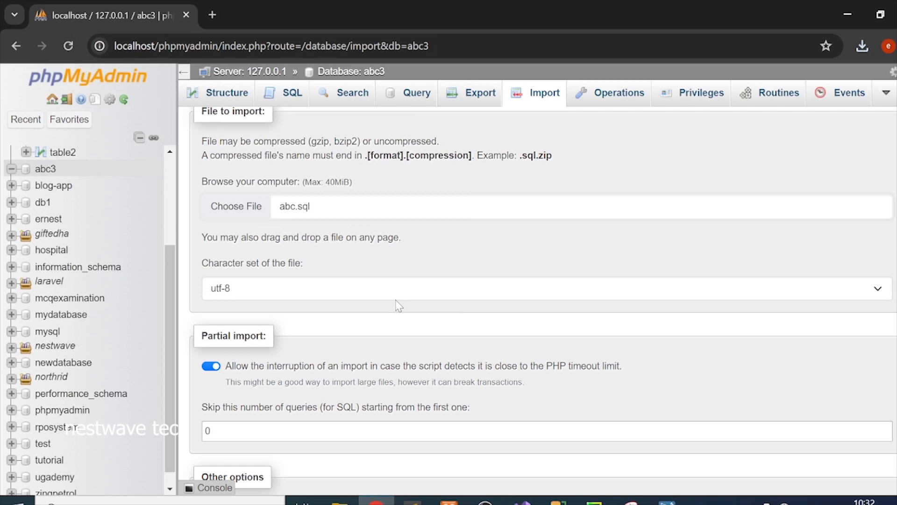
Review the import options and import the chosen file into abc3 in SQL format with foreign key checks enabled.
scroll(339, 226, "down", 1)
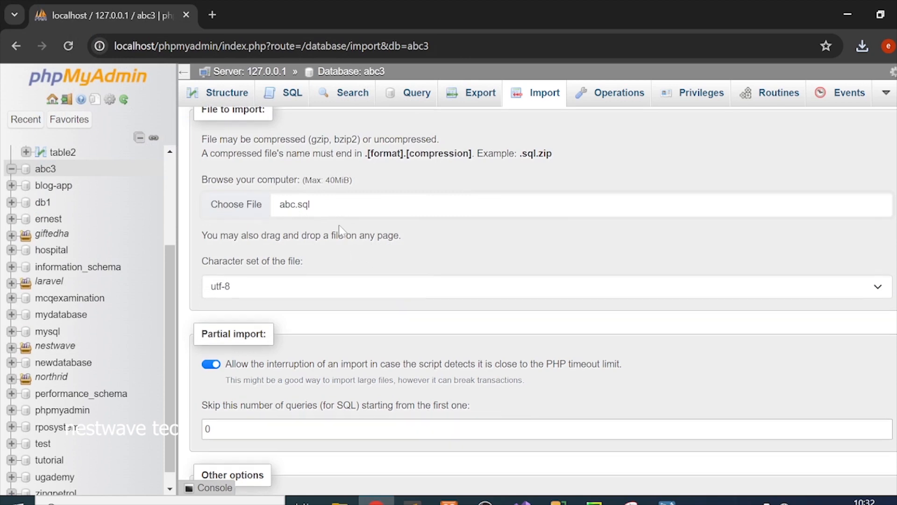
scroll(338, 225, "down", 6)
scroll(325, 210, "up", 3)
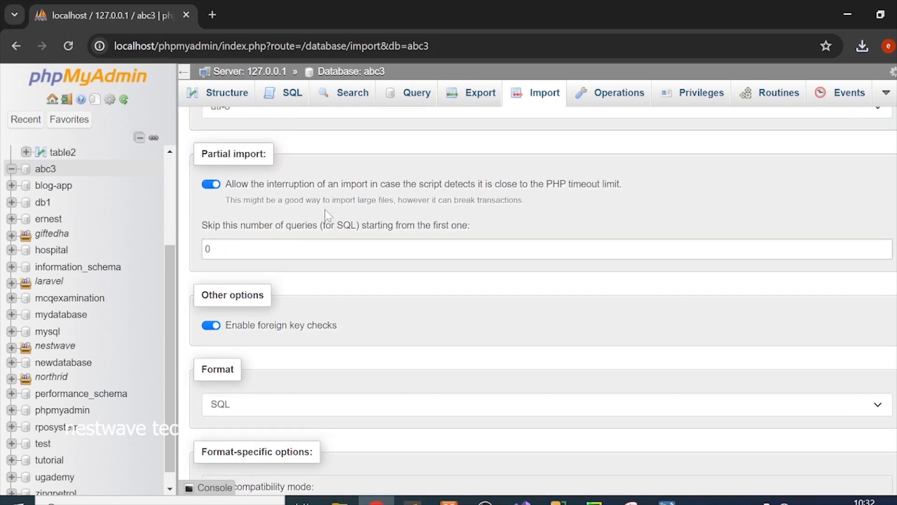
scroll(324, 209, "down", 2)
scroll(373, 270, "down", 1)
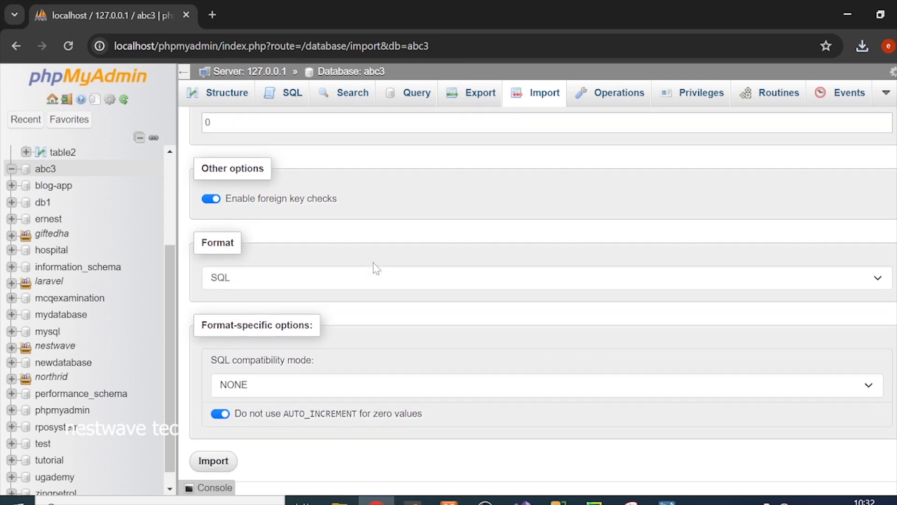
scroll(374, 269, "down", 1)
left_click(224, 450)
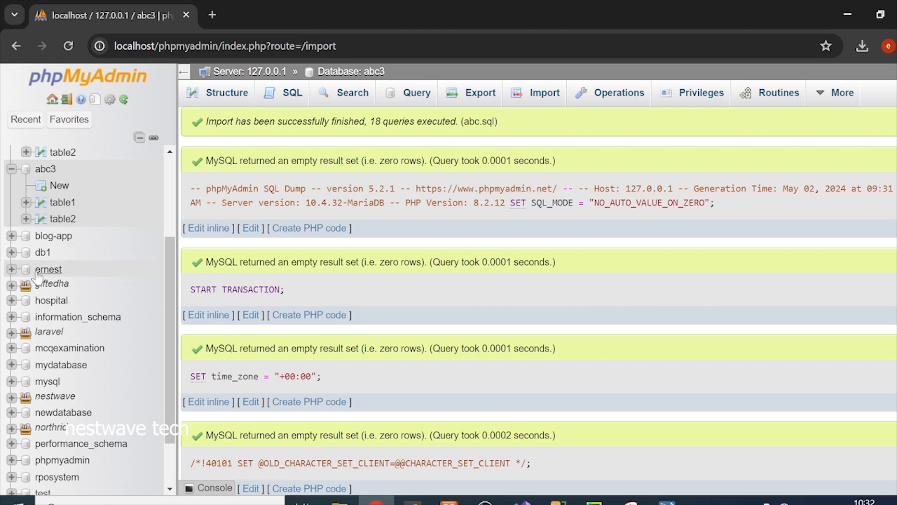
Check the imported rows of table1 and the list of tables in the abc3 database.
left_click(70, 205)
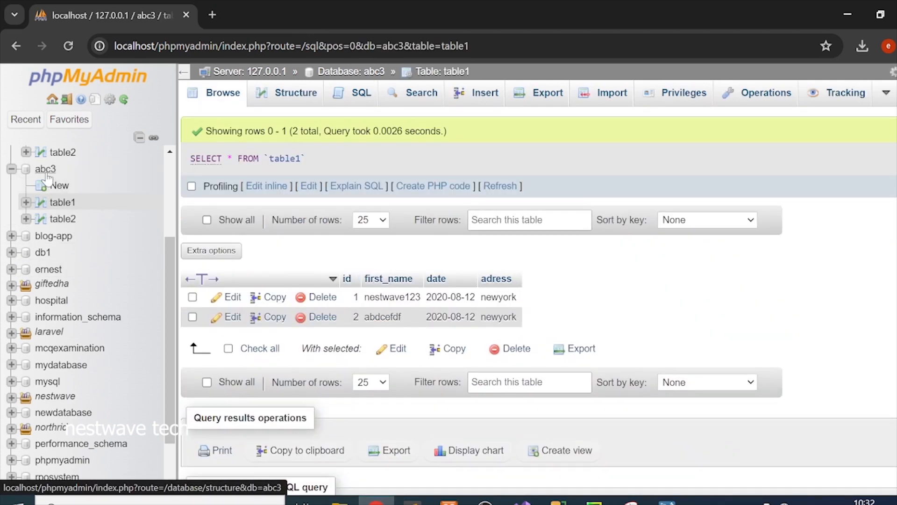
left_click(47, 175)
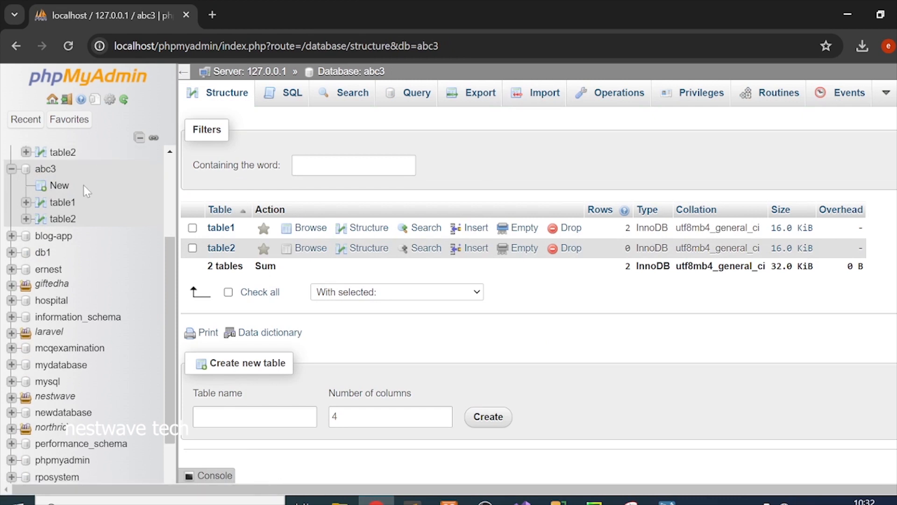
scroll(84, 185, "up", 3)
View the user accounts that have privileges on the abc database, and return to its table list.
left_click(47, 174)
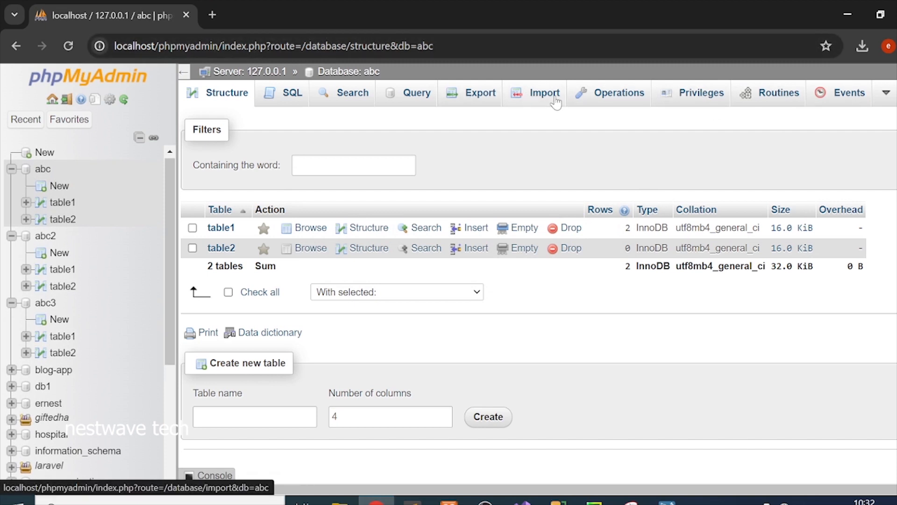
left_click(709, 93)
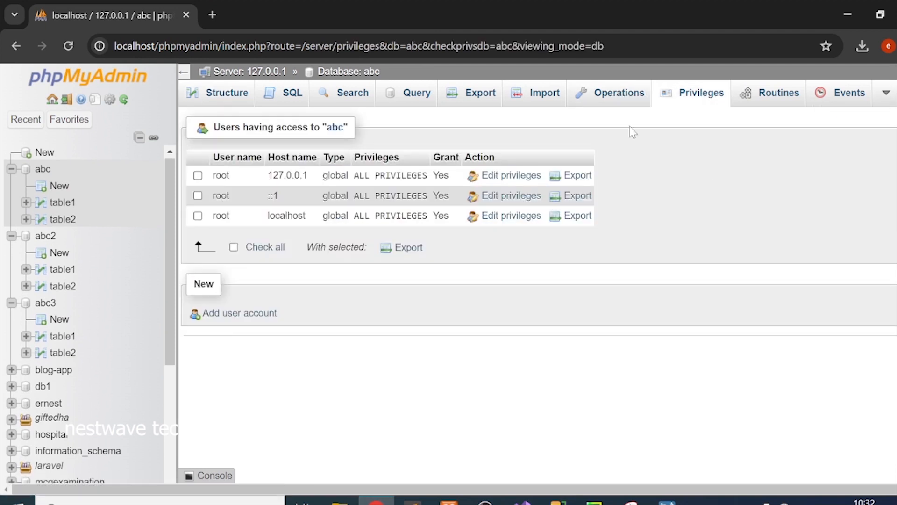
left_click(373, 76)
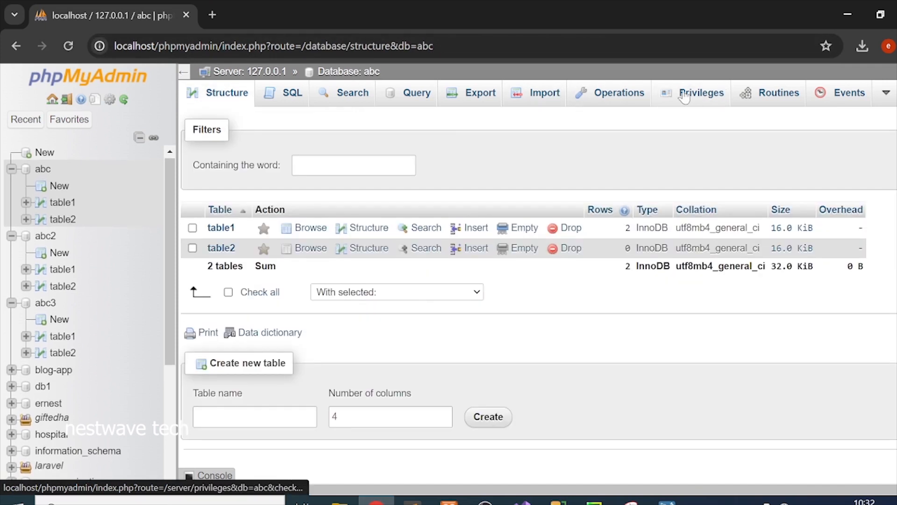
Rename the abc database to abc123 with adjusted privileges, reviewing the create and drop statement before confirming.
left_click(607, 97)
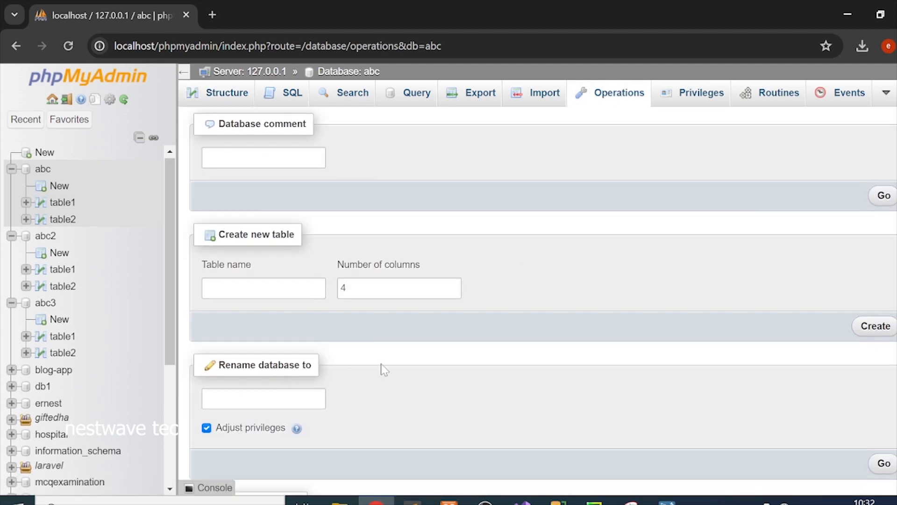
scroll(391, 388, "down", 1)
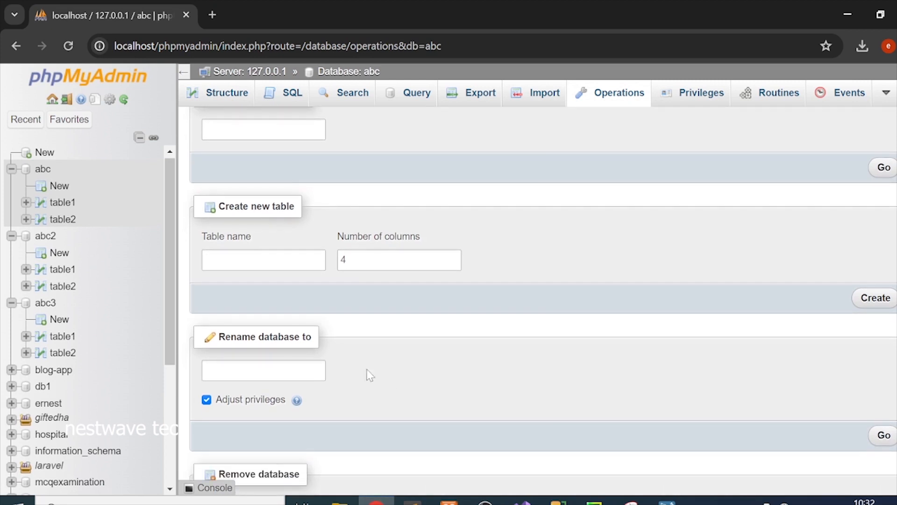
left_click(276, 370)
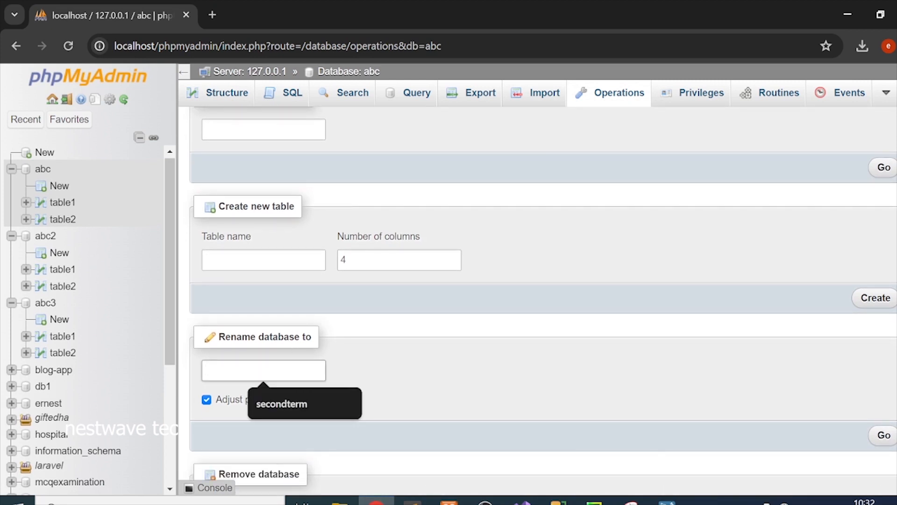
type("abc123")
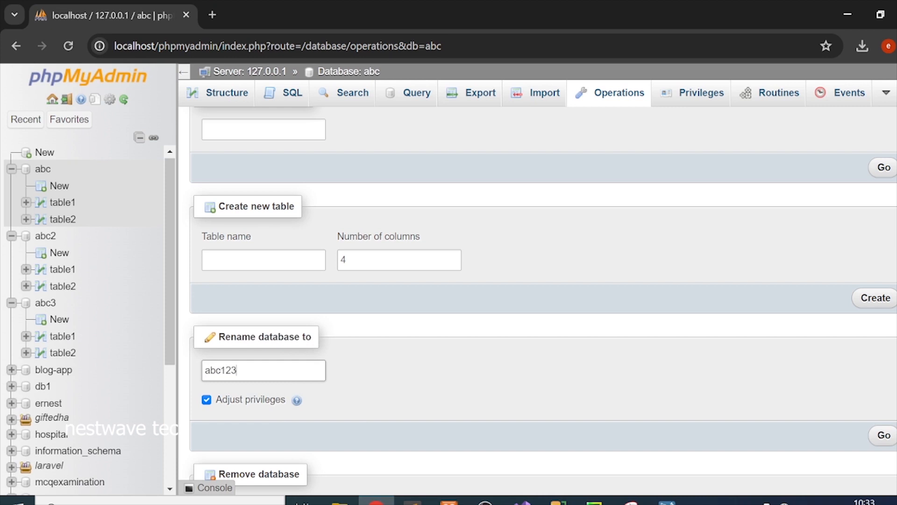
scroll(570, 341, "down", 2)
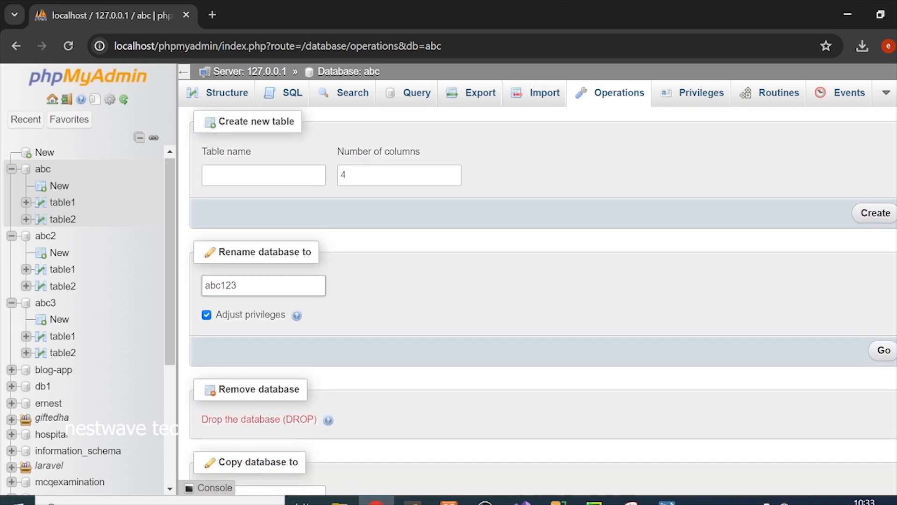
left_click(883, 351)
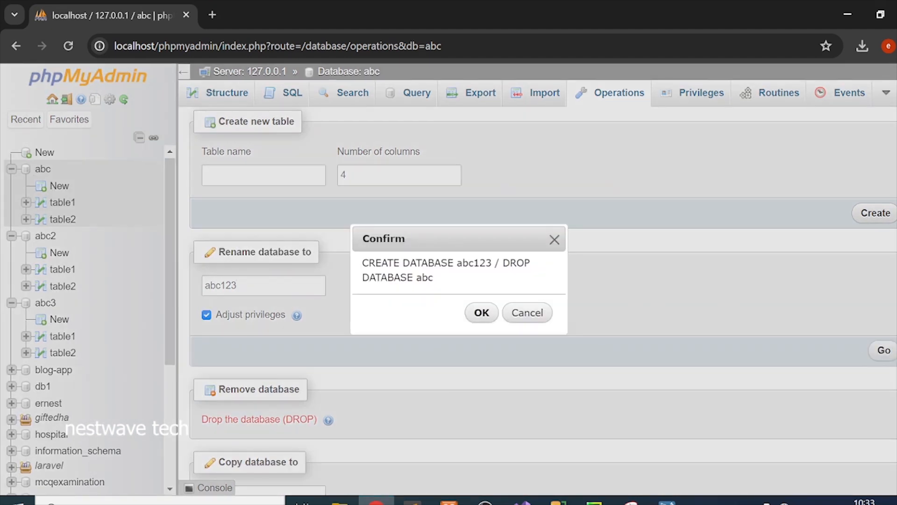
left_click_drag(492, 264, 468, 264)
double_click(424, 277)
left_click(479, 313)
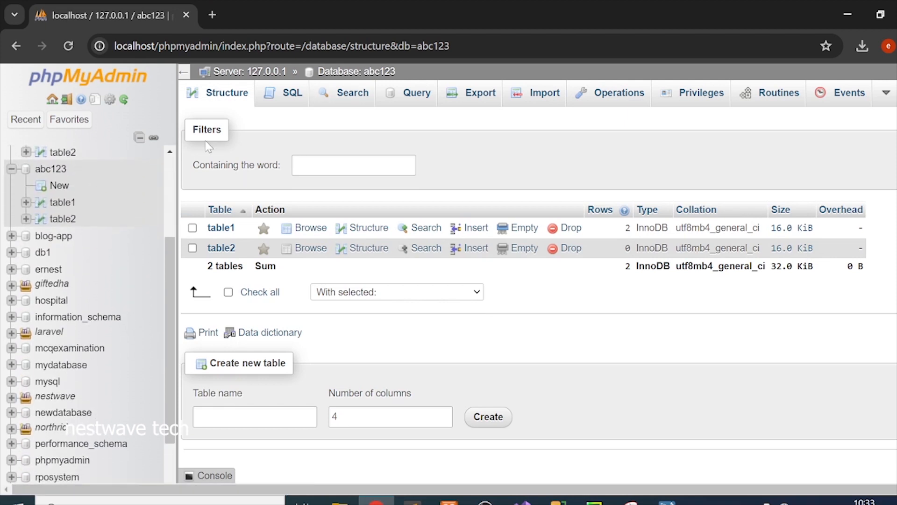
Drop the abc123 database through its database operations, reviewing the DROP DATABASE statement before confirming.
scroll(97, 186, "up", 3)
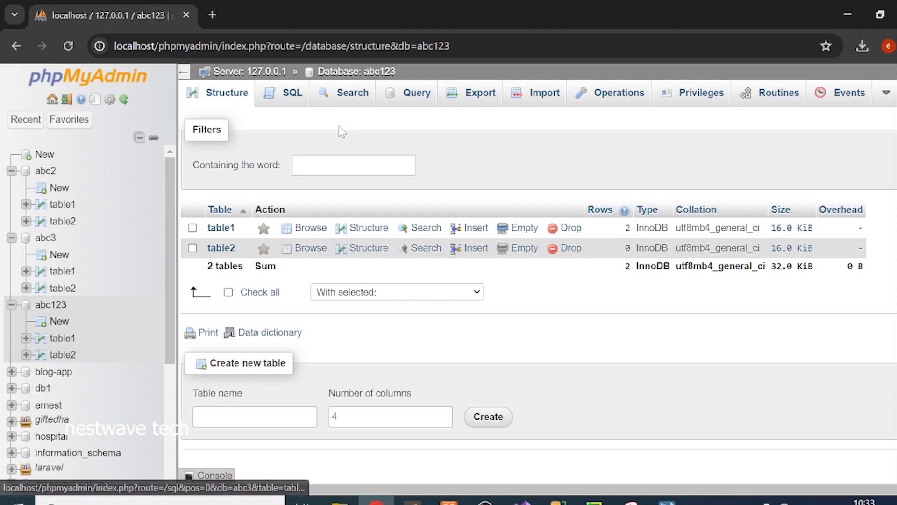
left_click(635, 98)
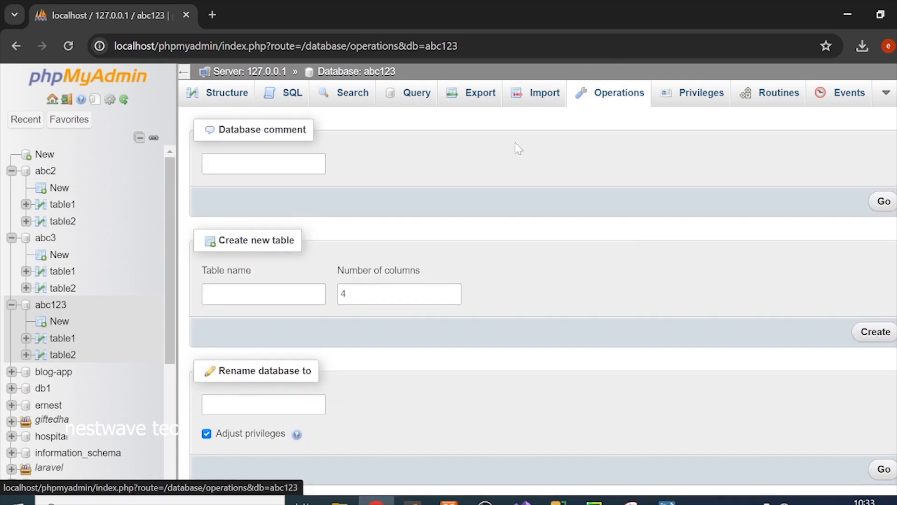
scroll(429, 282, "down", 2)
scroll(429, 282, "down", 5)
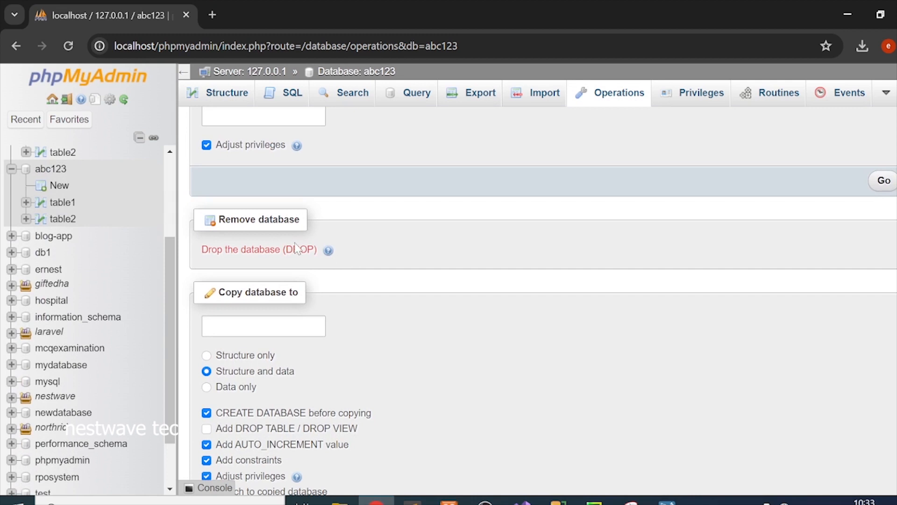
left_click(269, 251)
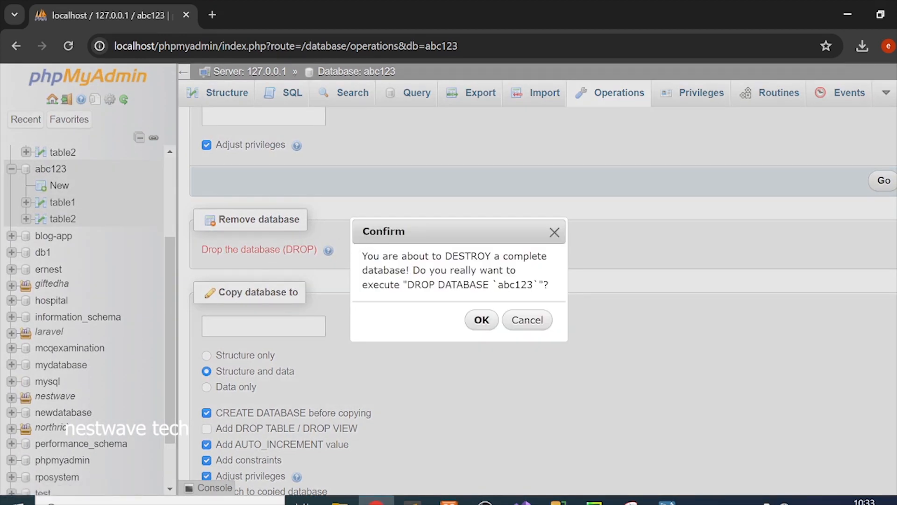
left_click_drag(367, 256, 521, 285)
left_click(521, 285)
left_click_drag(532, 284, 504, 285)
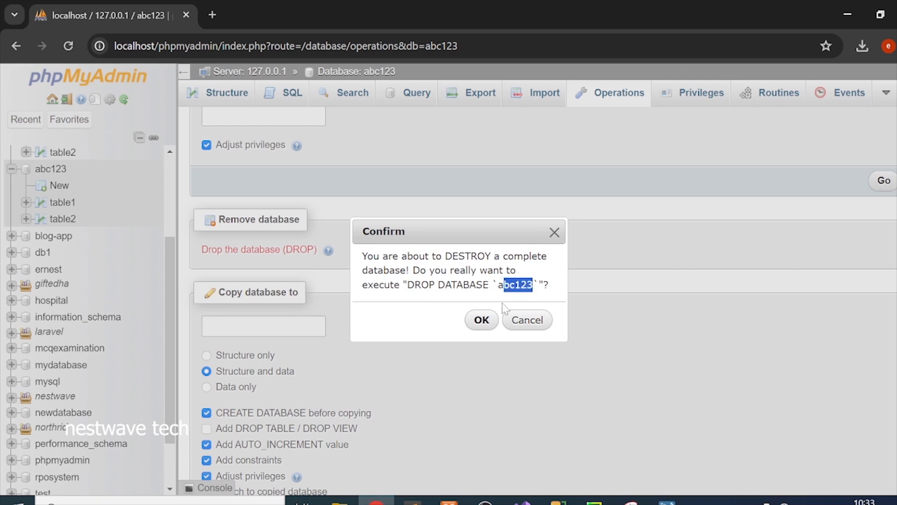
left_click(484, 323)
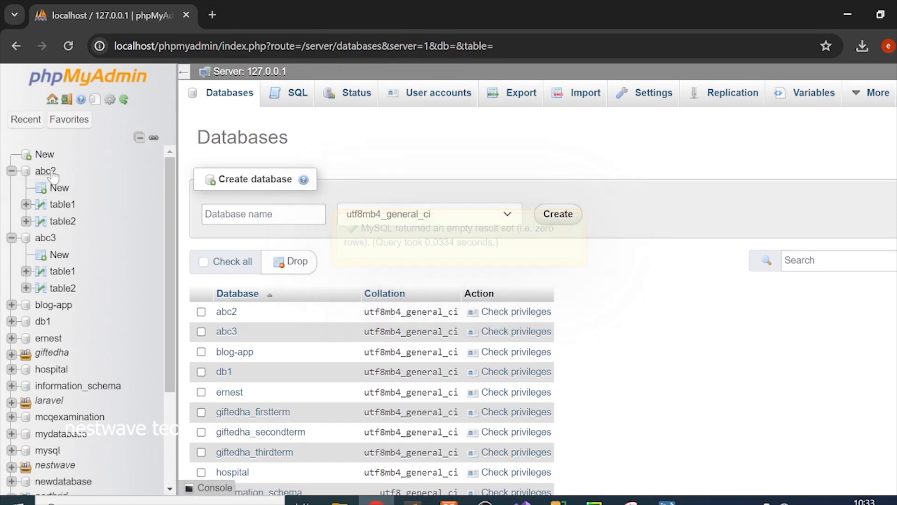
Examine the database operations of abc2, including the remove, copy and collation options, without changing anything.
left_click(46, 171)
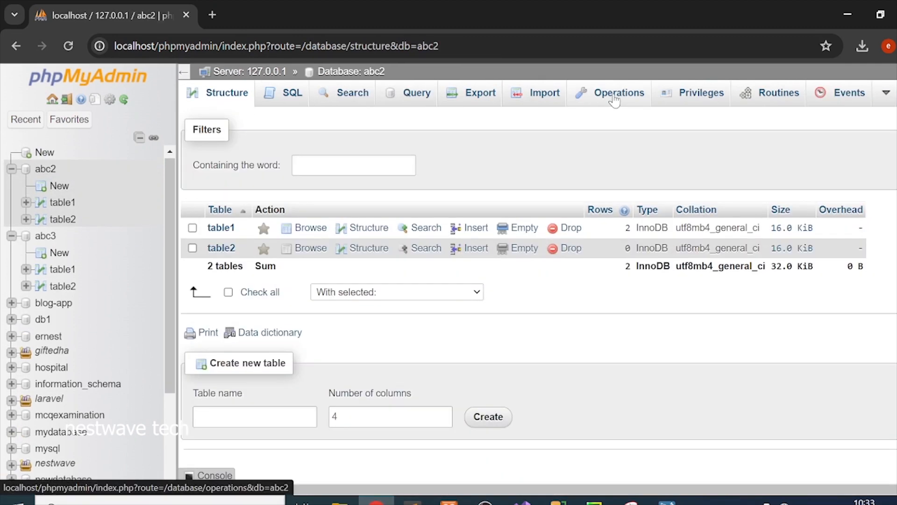
left_click(605, 105)
scroll(478, 363, "down", 1)
scroll(478, 363, "down", 6)
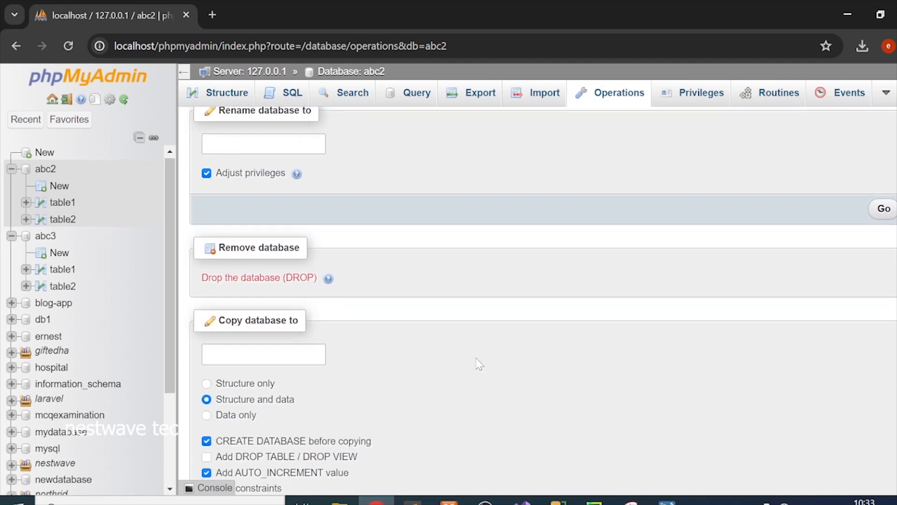
scroll(478, 363, "down", 2)
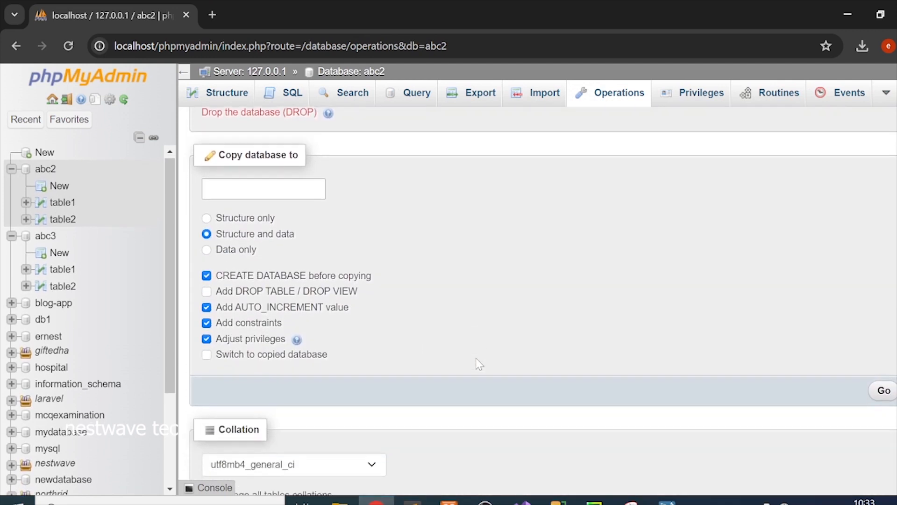
left_click(264, 174)
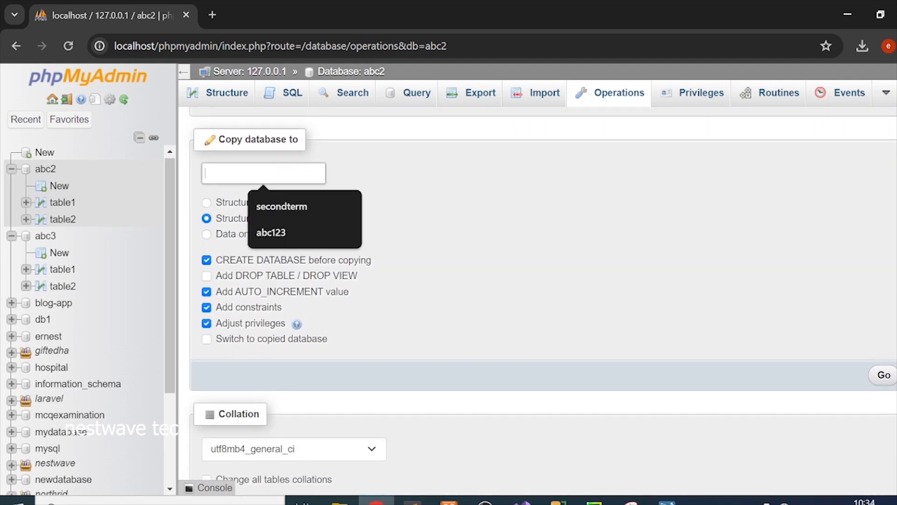
left_click(639, 191)
scroll(439, 299, "down", 1)
scroll(442, 302, "down", 2)
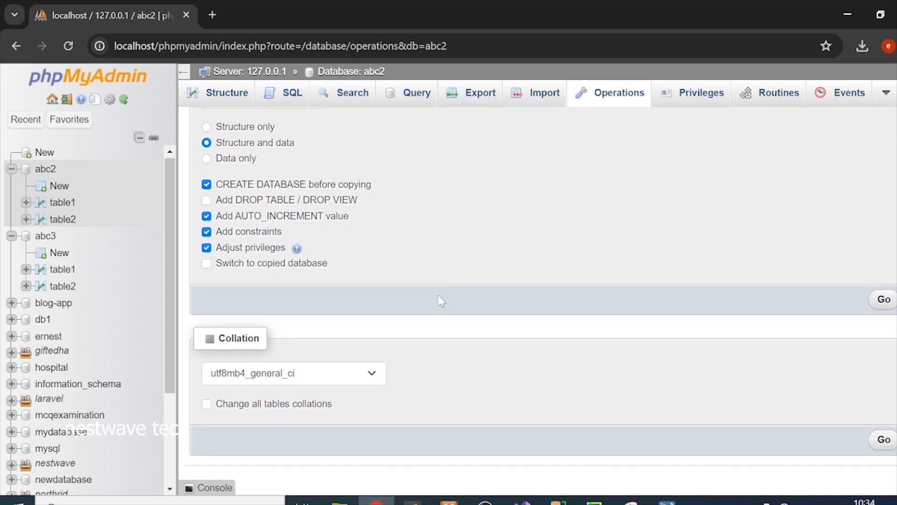
left_click(352, 374)
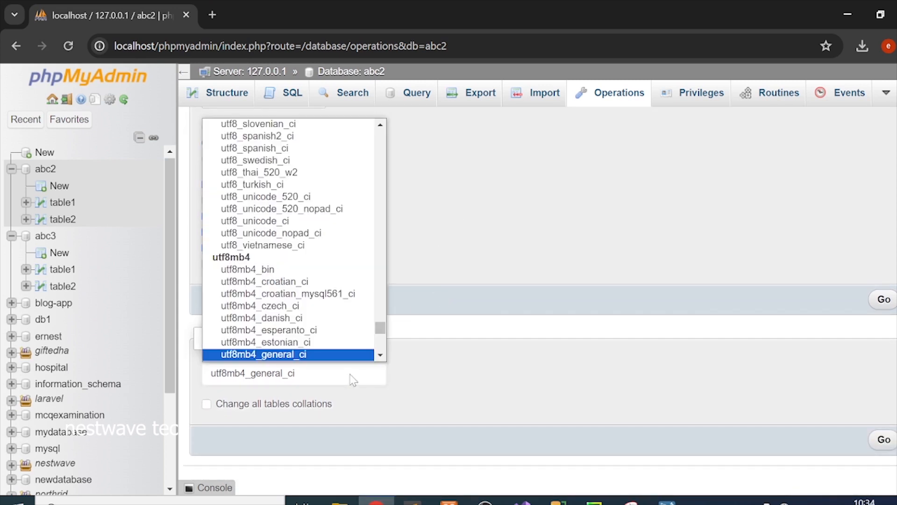
scroll(355, 358, "down", 1)
left_click(422, 364)
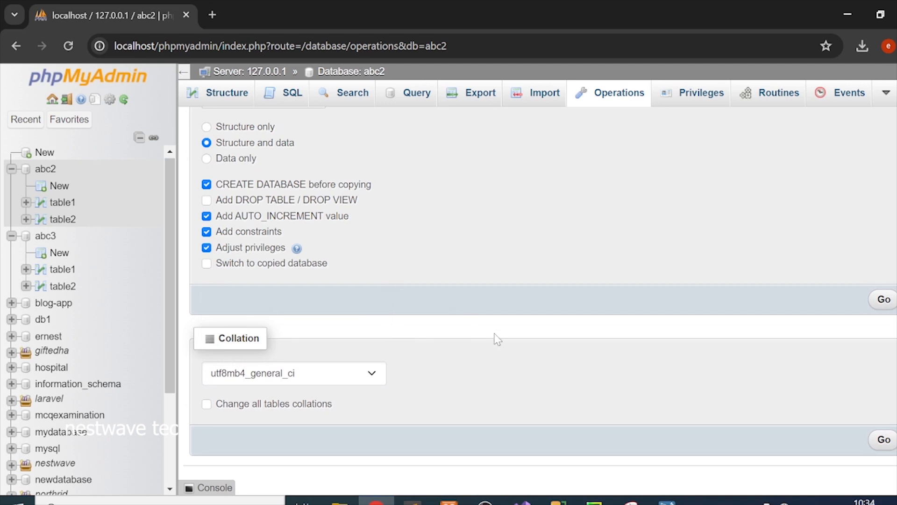
scroll(495, 336, "up", 10)
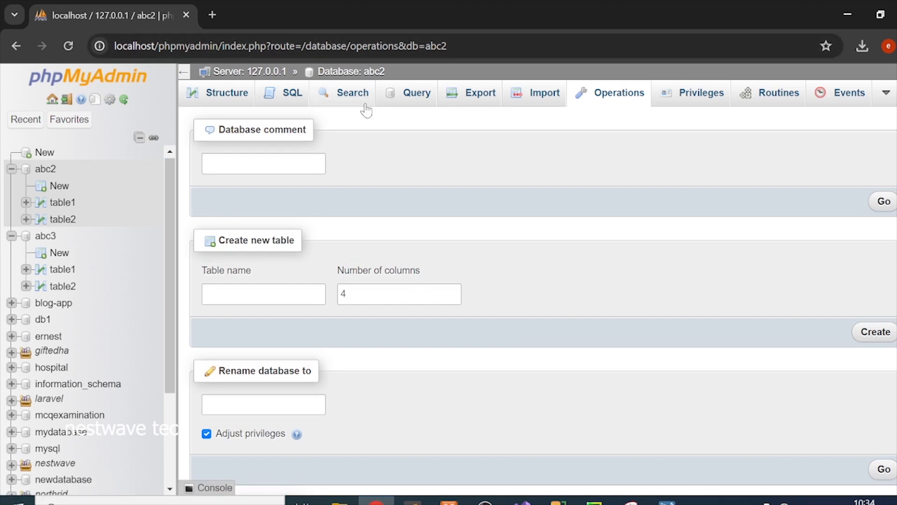
Drop the databases abc2, abc3, blog-app and db1 together from the server's list of databases.
left_click(369, 74)
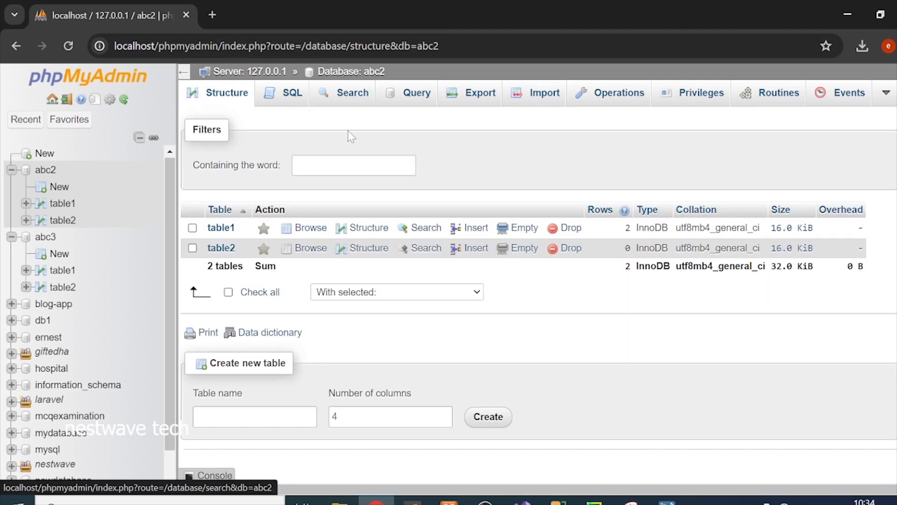
left_click(260, 72)
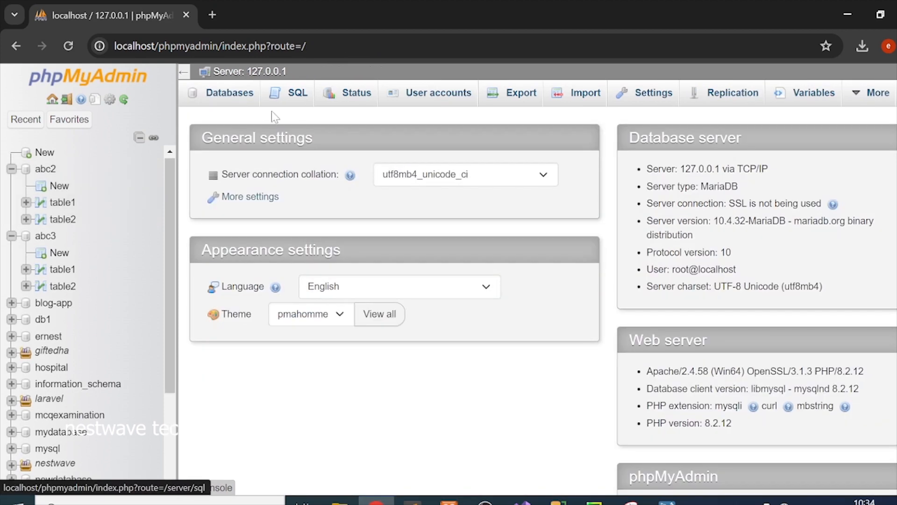
left_click(238, 96)
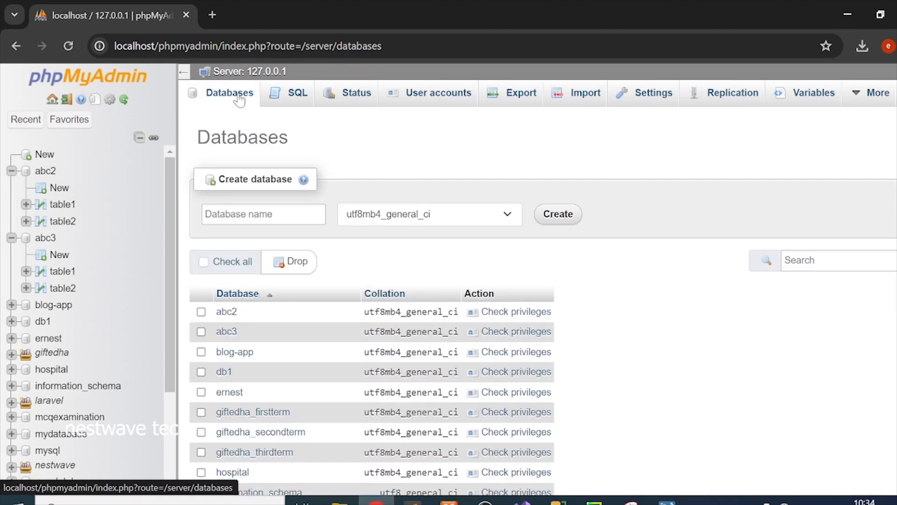
scroll(463, 388, "down", 3)
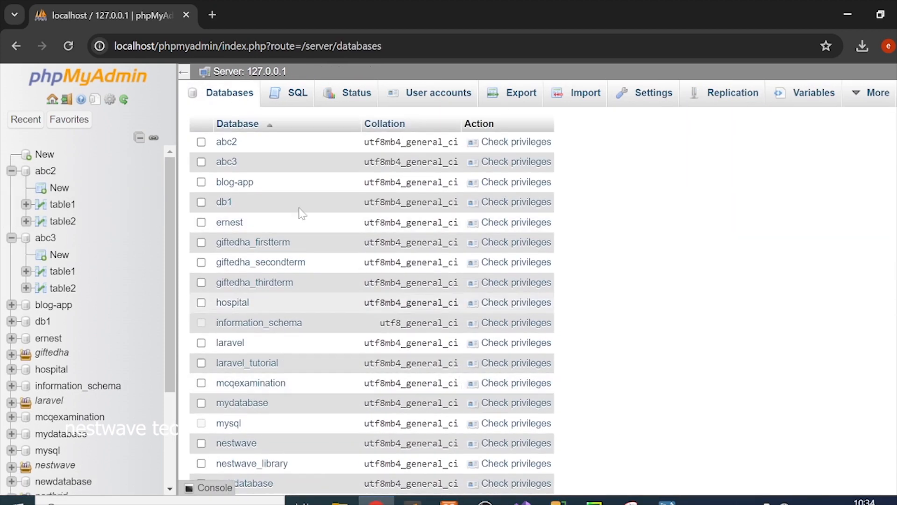
left_click(201, 162)
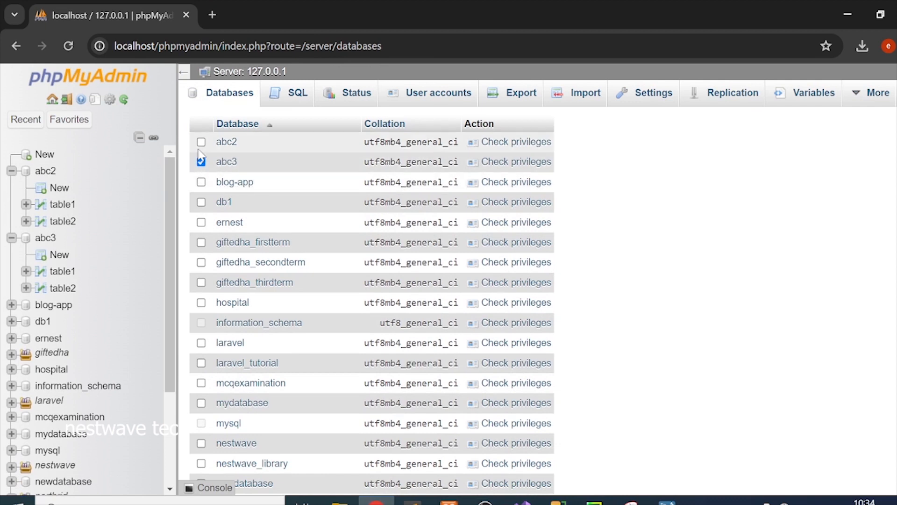
left_click(201, 142)
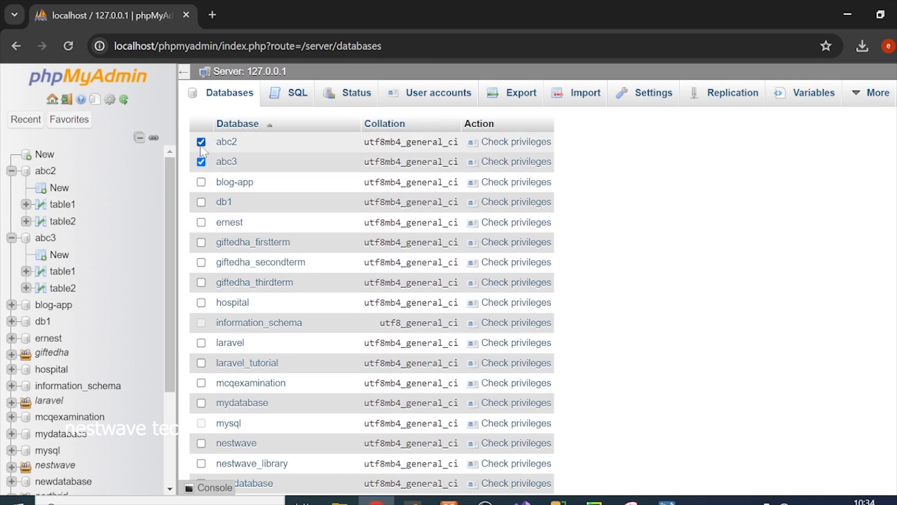
left_click(201, 182)
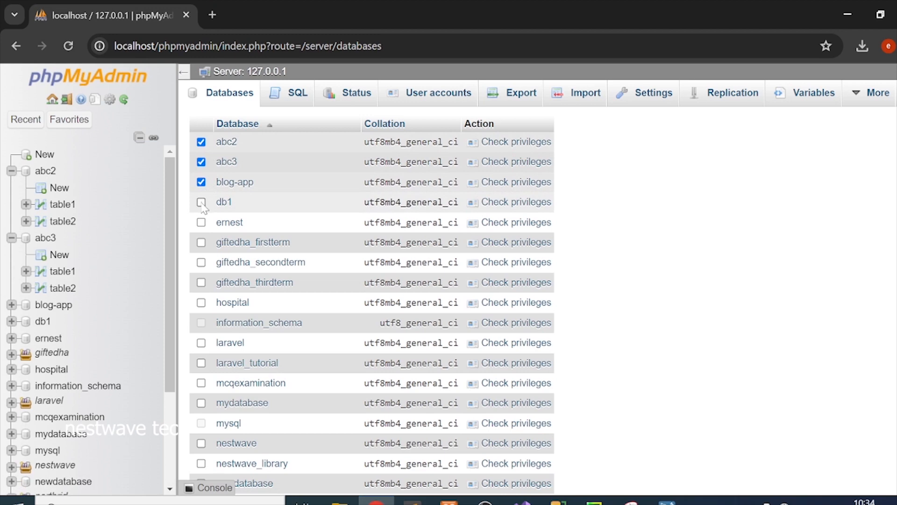
left_click(201, 202)
scroll(298, 296, "down", 8)
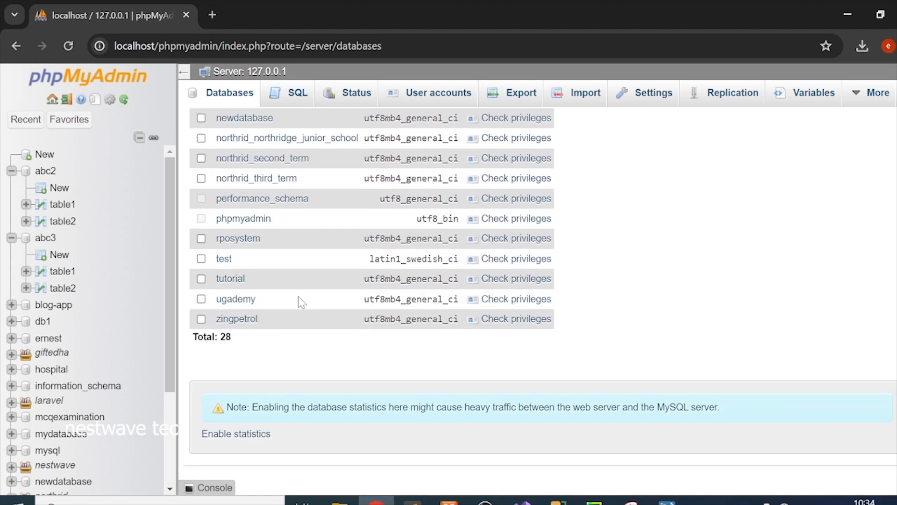
scroll(298, 296, "up", 10)
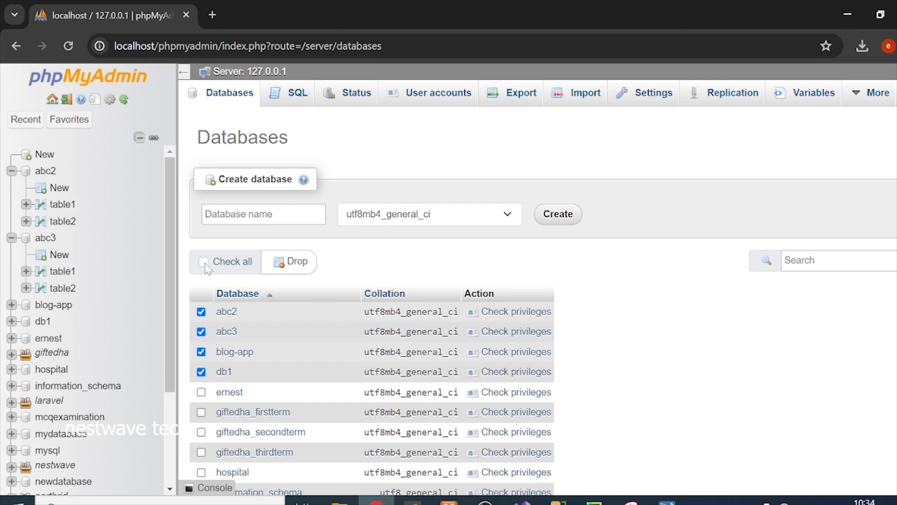
left_click(279, 264)
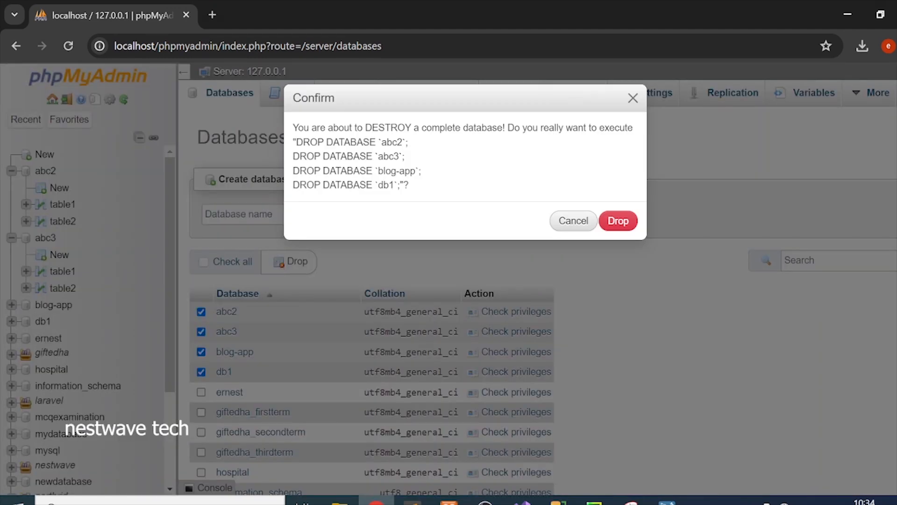
left_click(620, 222)
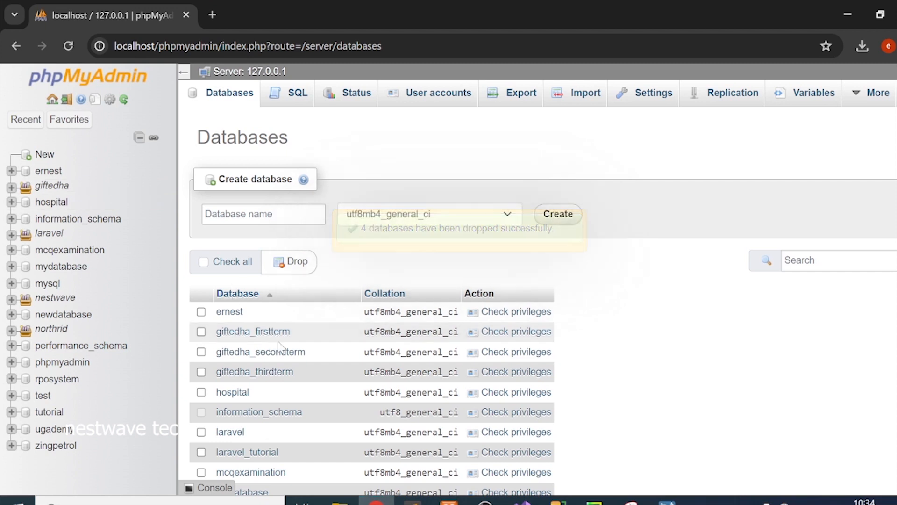
scroll(273, 344, "down", 1)
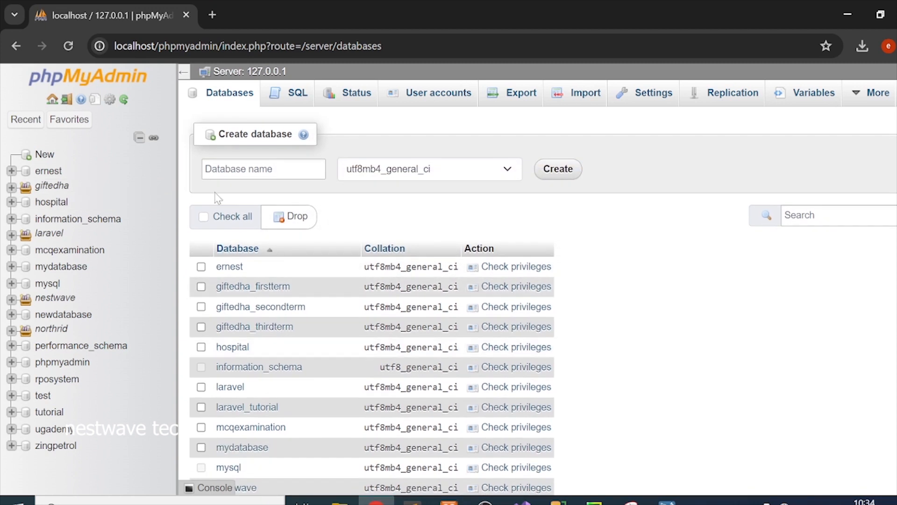
Try to drop the hospital database with the server-level SQL query "drop database 'hospital';" and read the server's response.
left_click(294, 96)
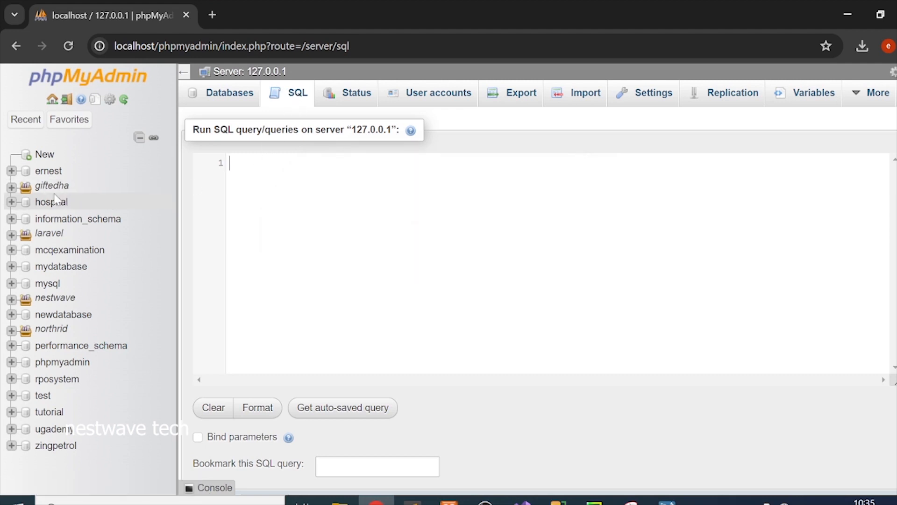
type("dr")
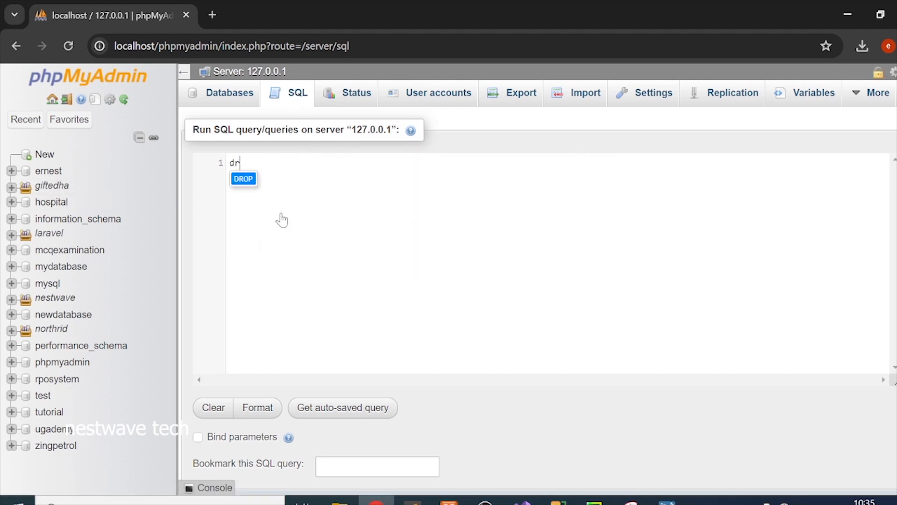
type("op d")
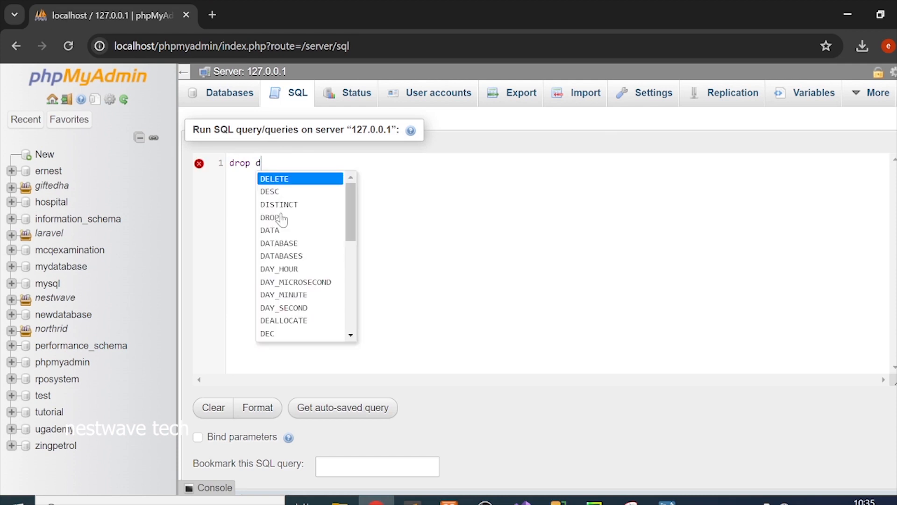
type("ata")
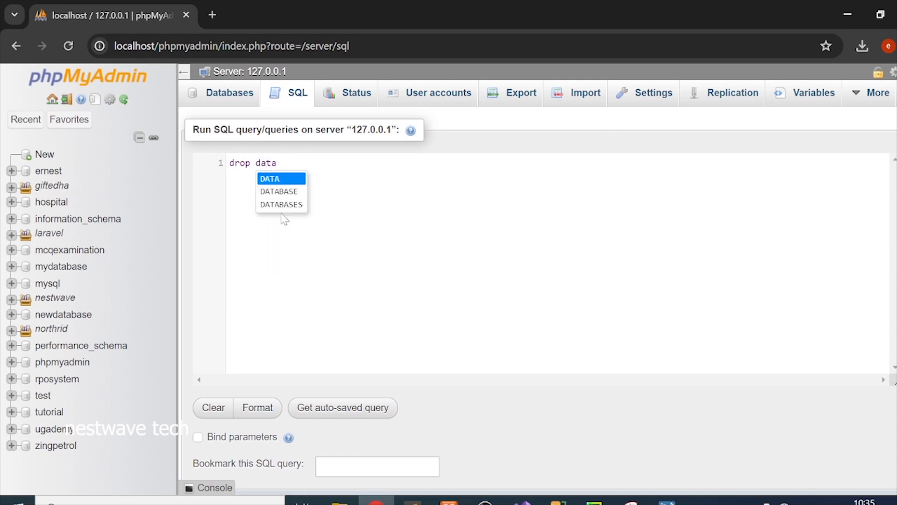
type("base ")
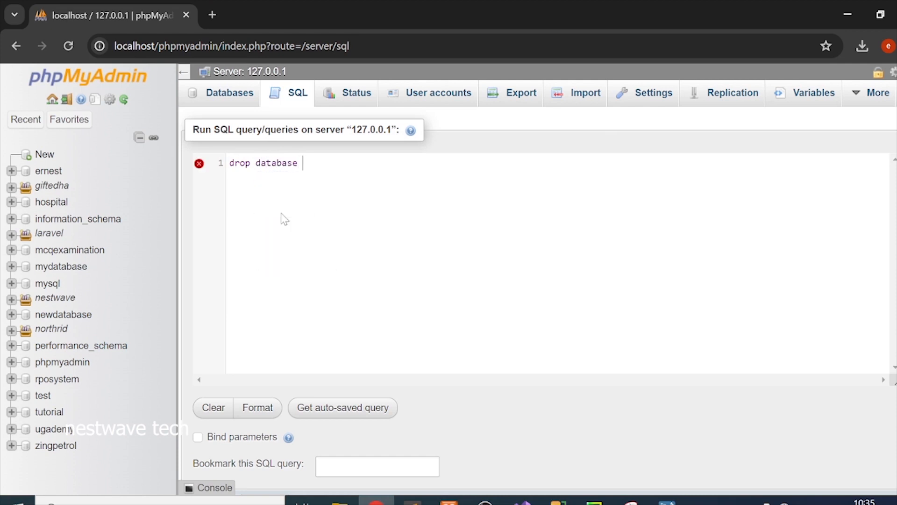
type("'hospital';")
scroll(349, 294, "down", 1)
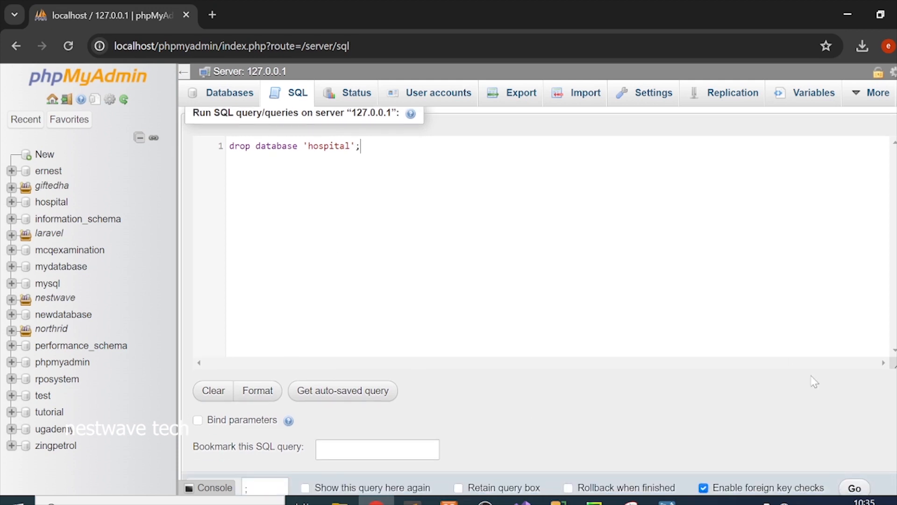
scroll(682, 315, "down", 2)
left_click(855, 434)
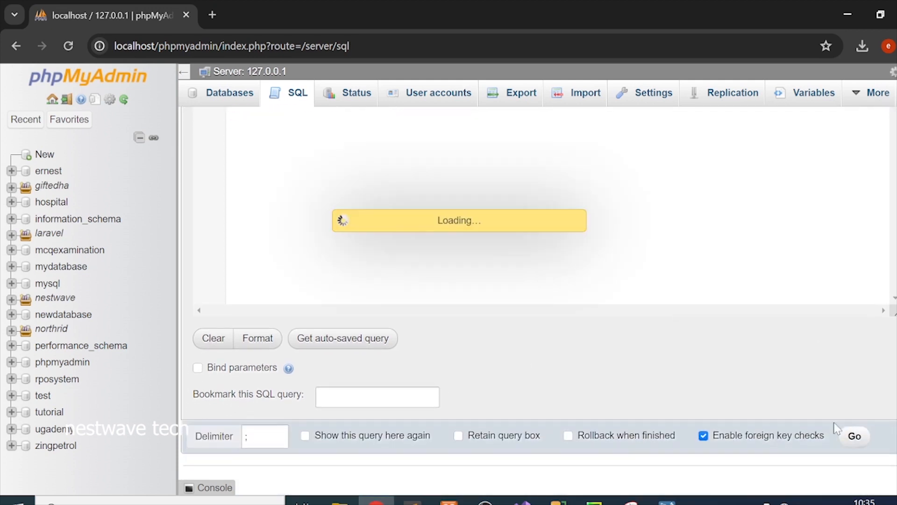
scroll(556, 260, "down", 4)
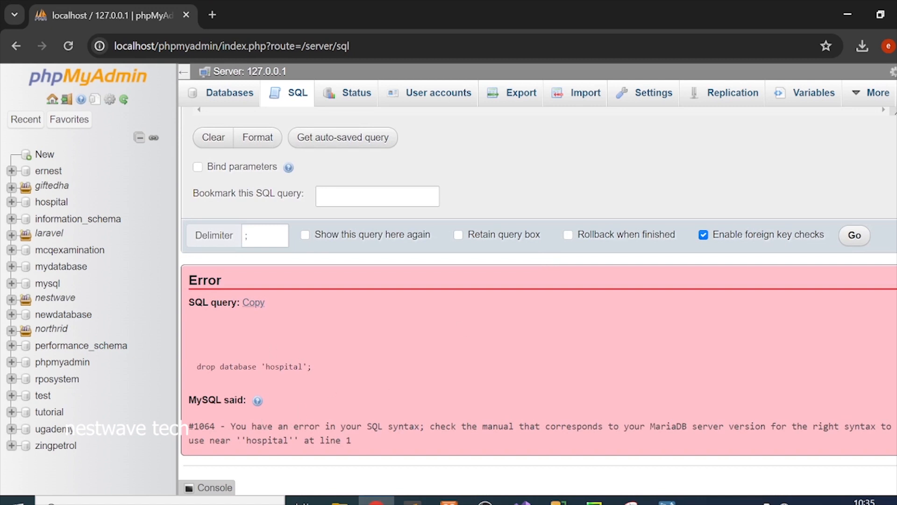
left_click_drag(242, 426, 778, 418)
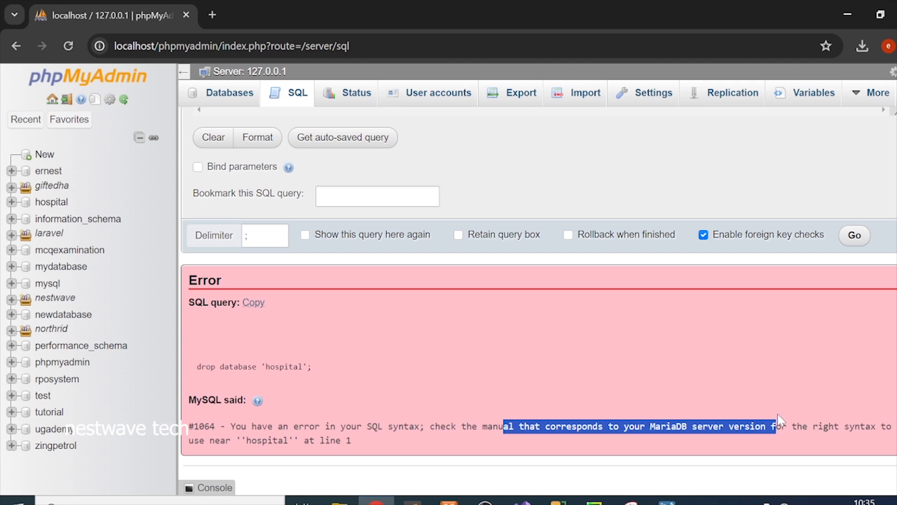
Rewrite the server-level query as "drop database hospital;" without quotes around the database name, and run it to drop the hospital database.
left_click(382, 446)
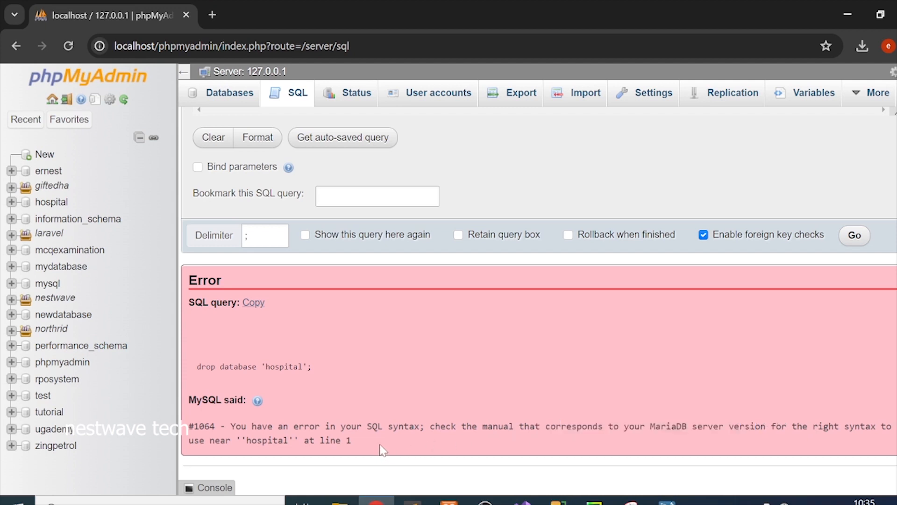
left_click(301, 286)
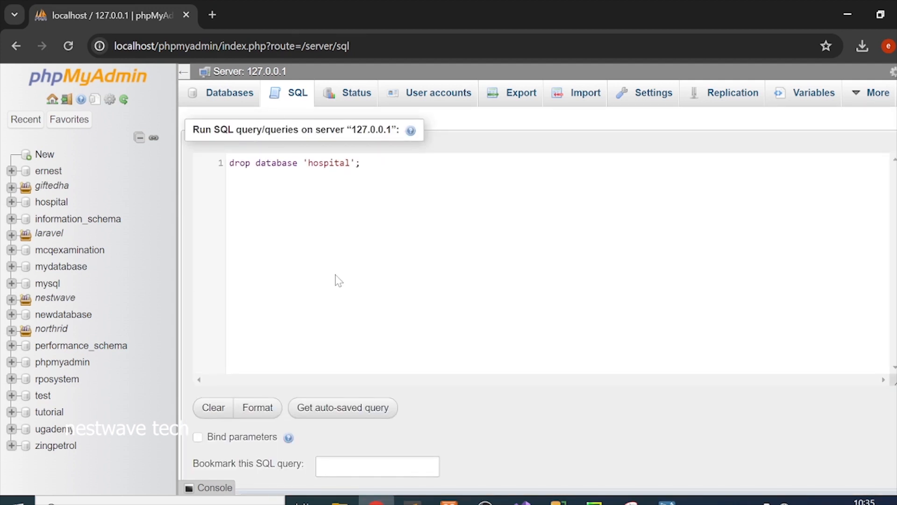
scroll(338, 280, "down", 5)
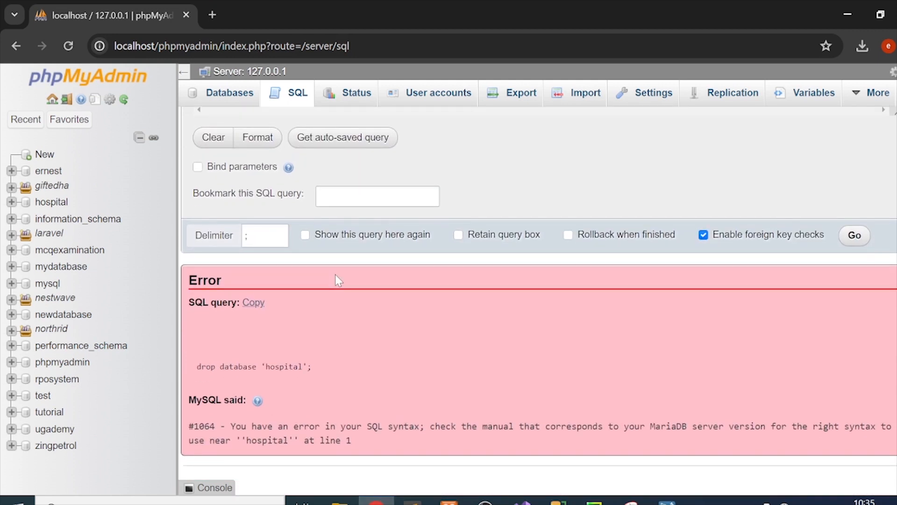
scroll(336, 275, "up", 5)
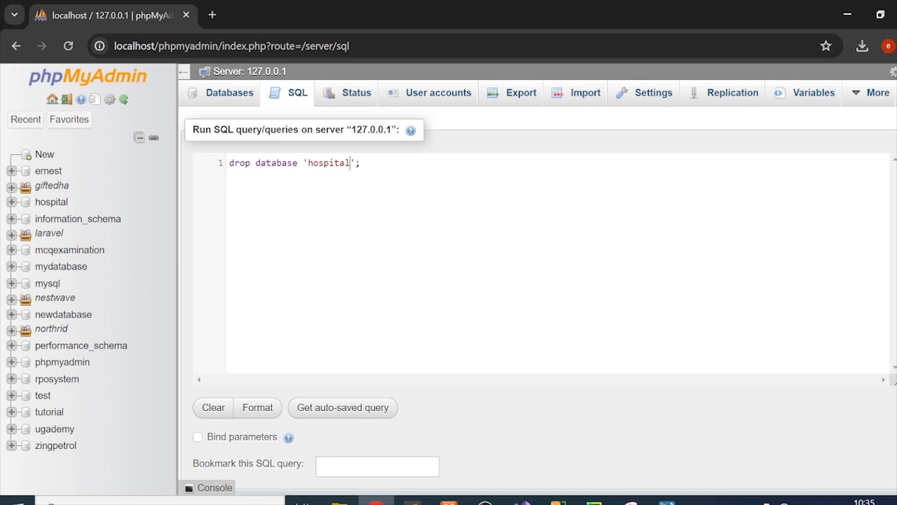
left_click_drag(361, 162, 308, 162)
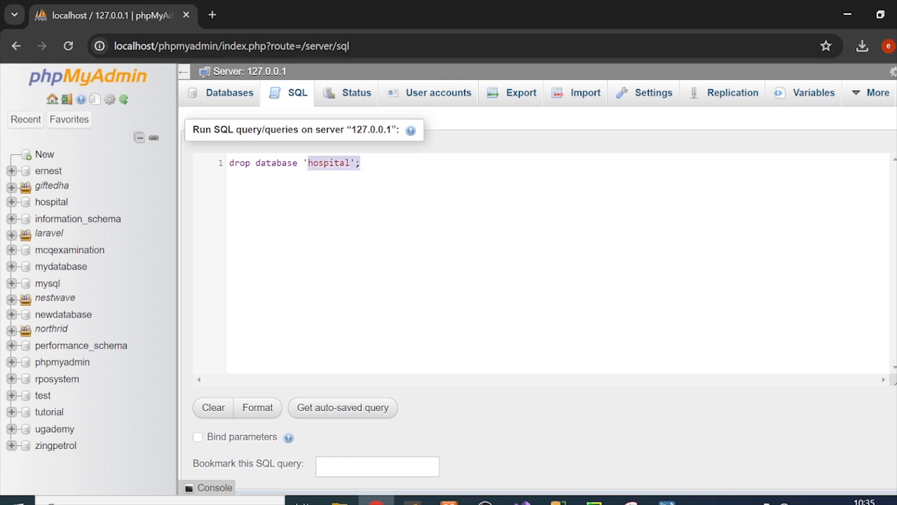
type("hospit")
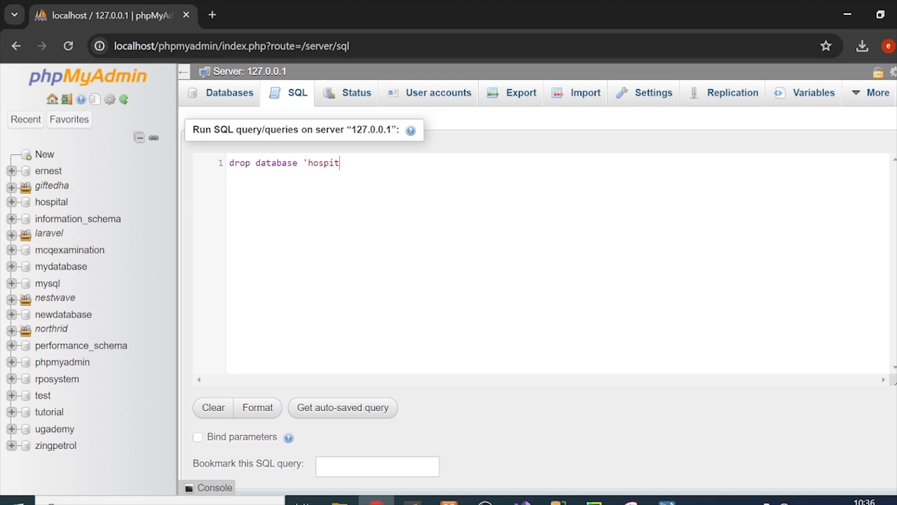
type("al;")
key("ctrl+Return")
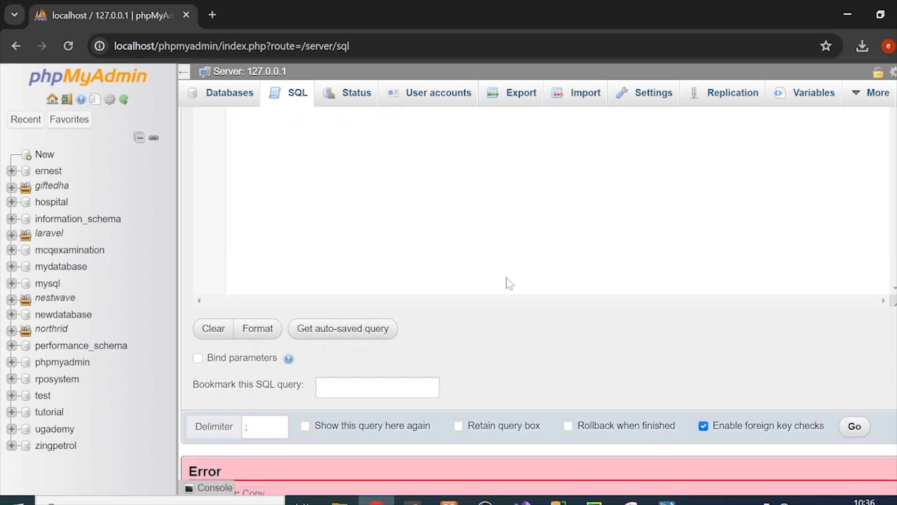
left_click(854, 426)
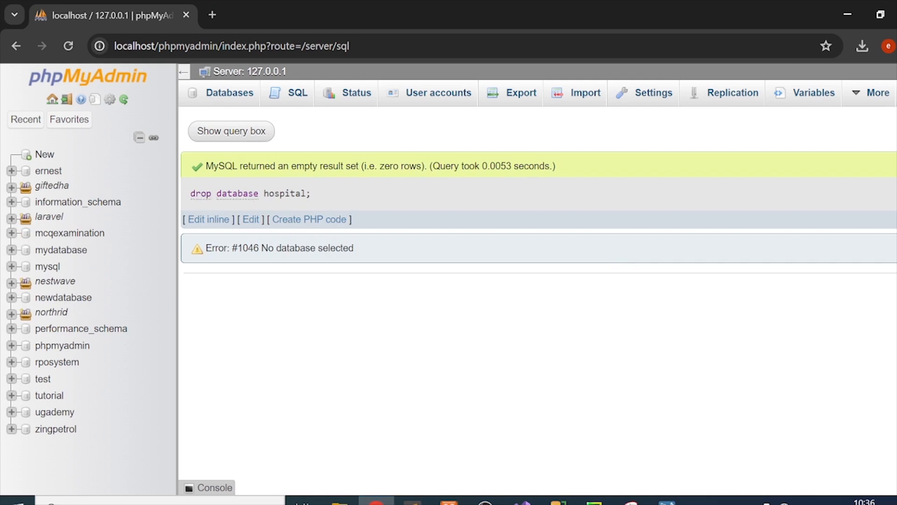
left_click_drag(264, 193, 310, 193)
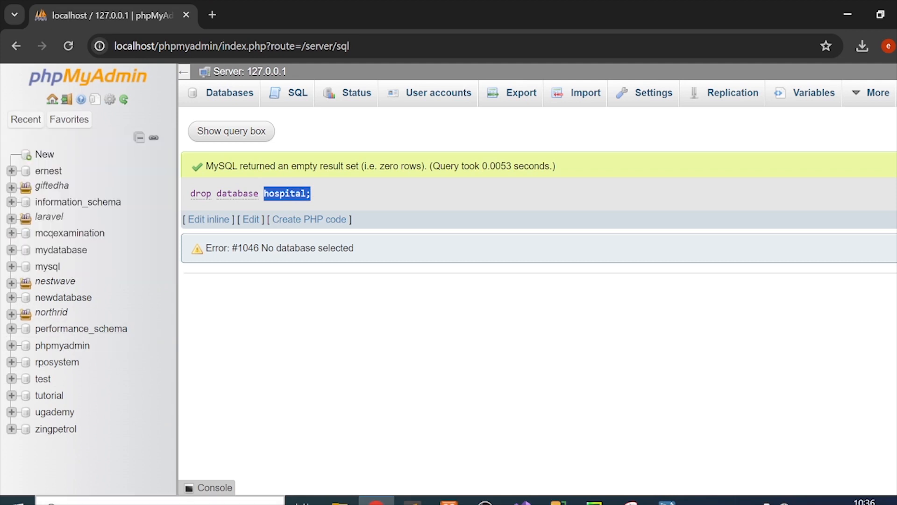
Review the server's full list of databases to check which ones exist after dropping hospital.
left_click(244, 96)
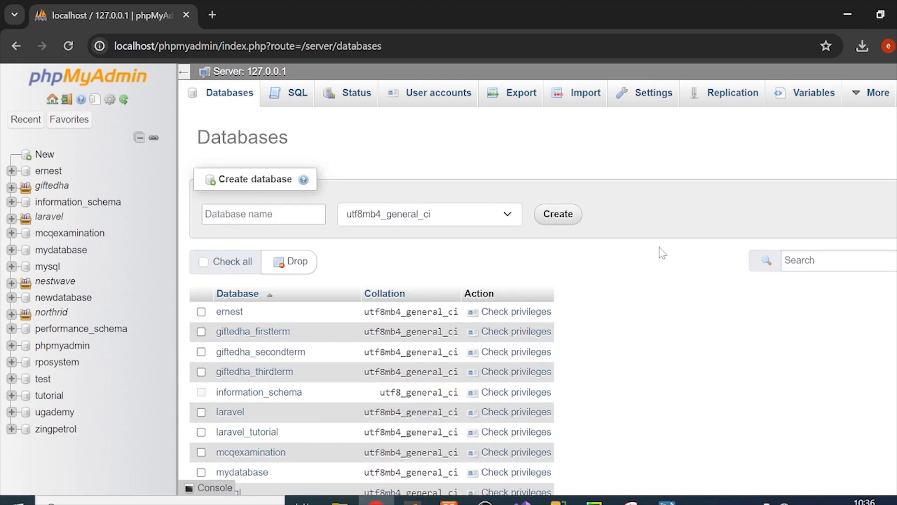
scroll(504, 335, "down", 6)
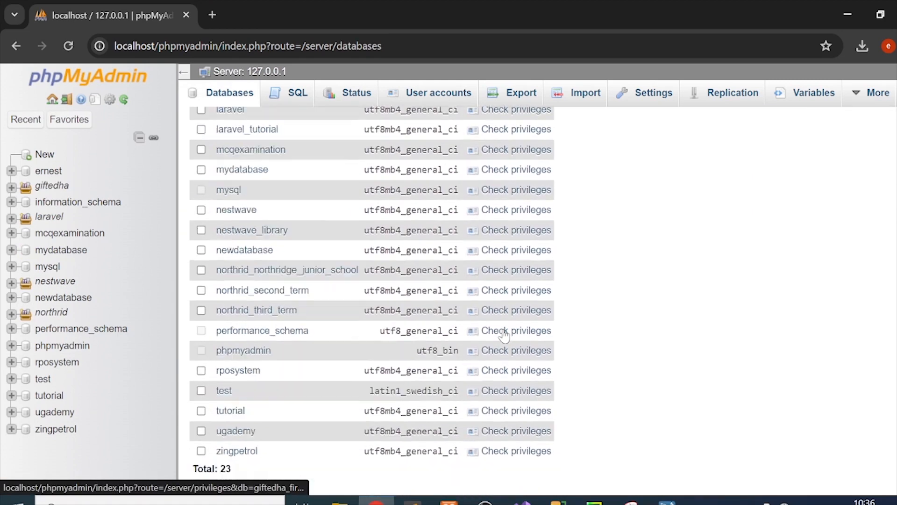
scroll(504, 336, "up", 6)
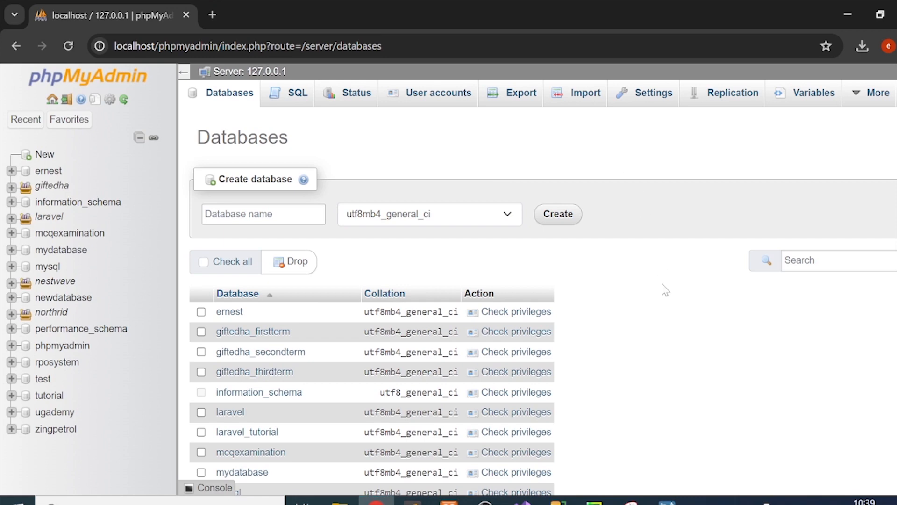
scroll(665, 289, "down", 2)
scroll(663, 287, "up", 2)
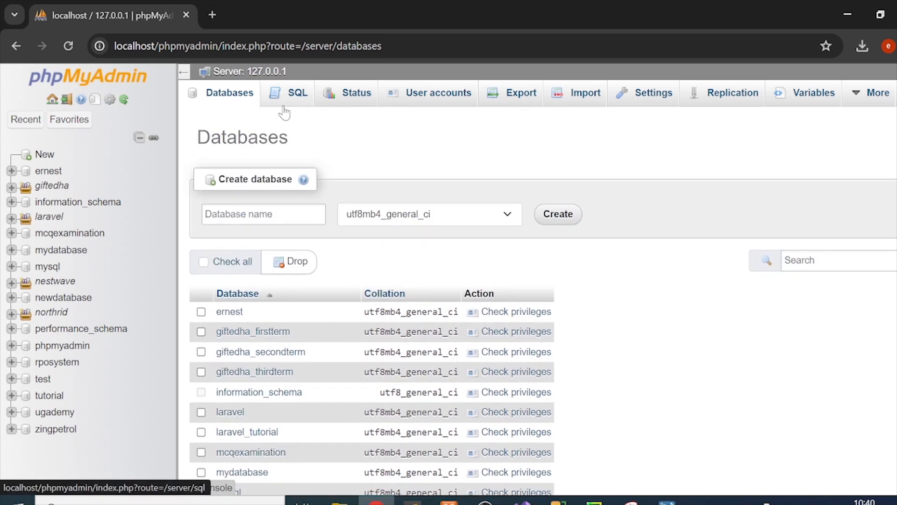